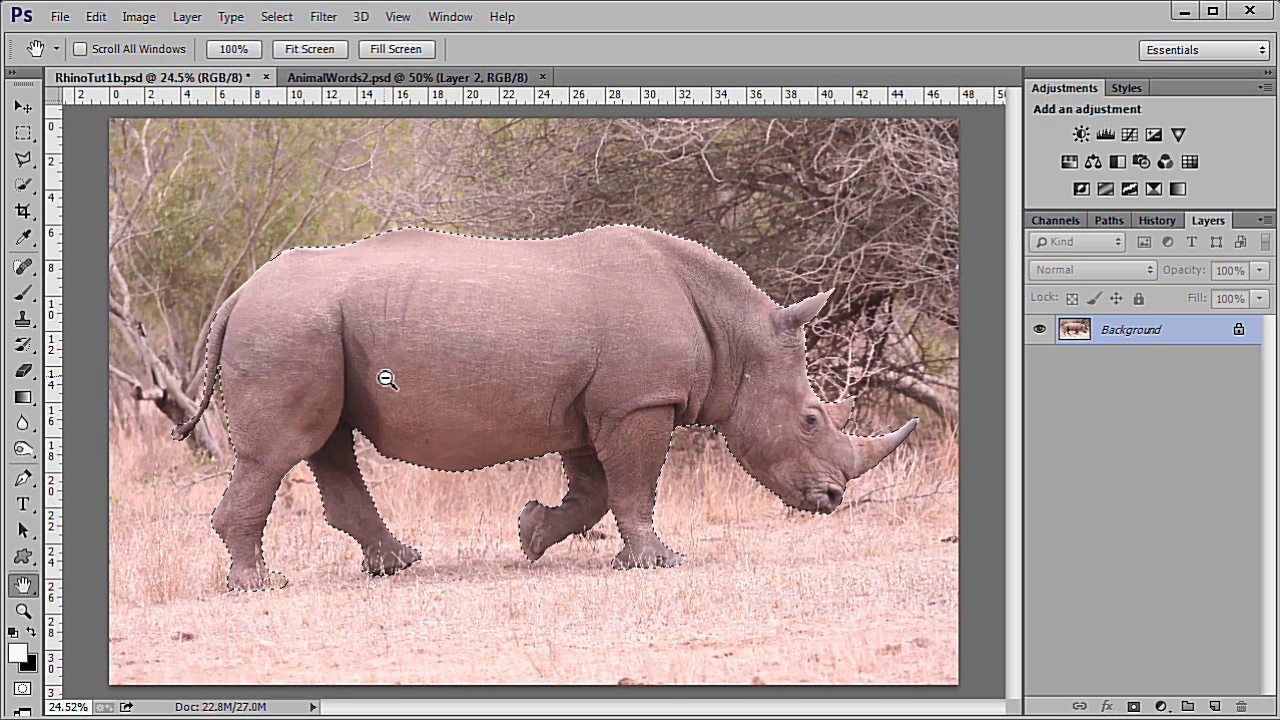
# Copy the selected rhino from the Background onto a new layer named Rhino.
pyautogui.hotkey('ctrl', 'shift', 'n')
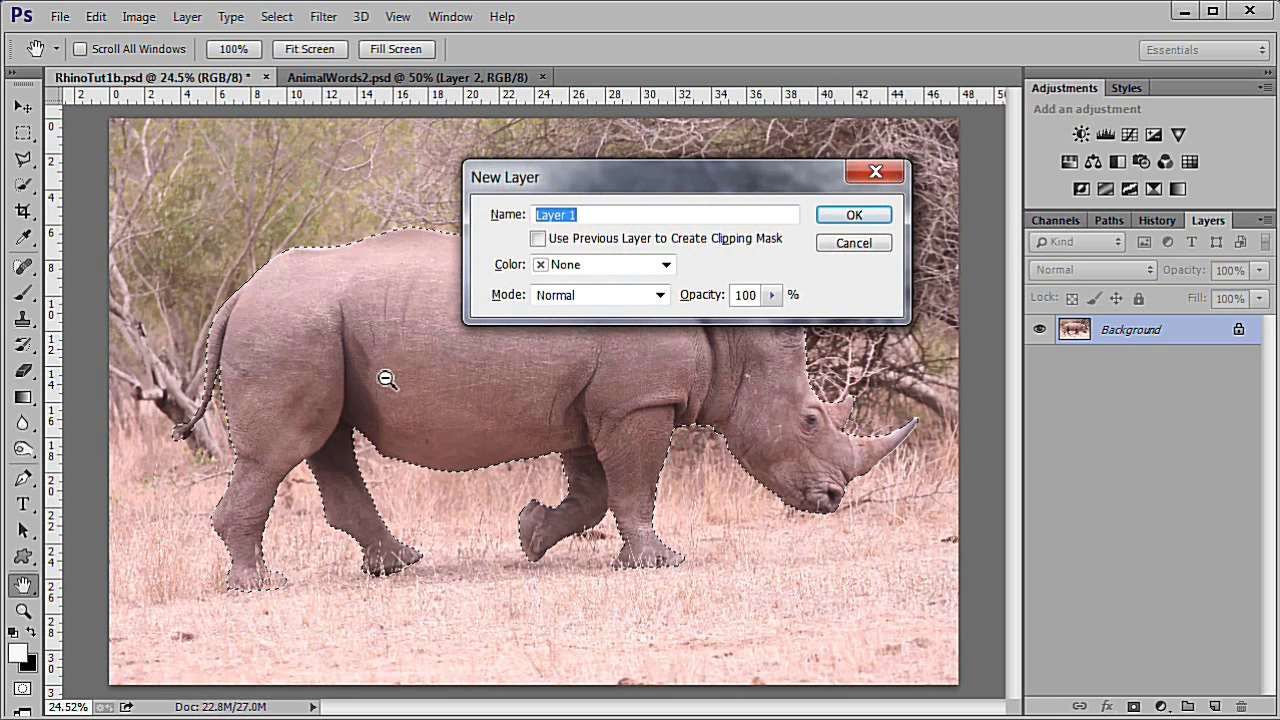
pyautogui.write('Rhino')
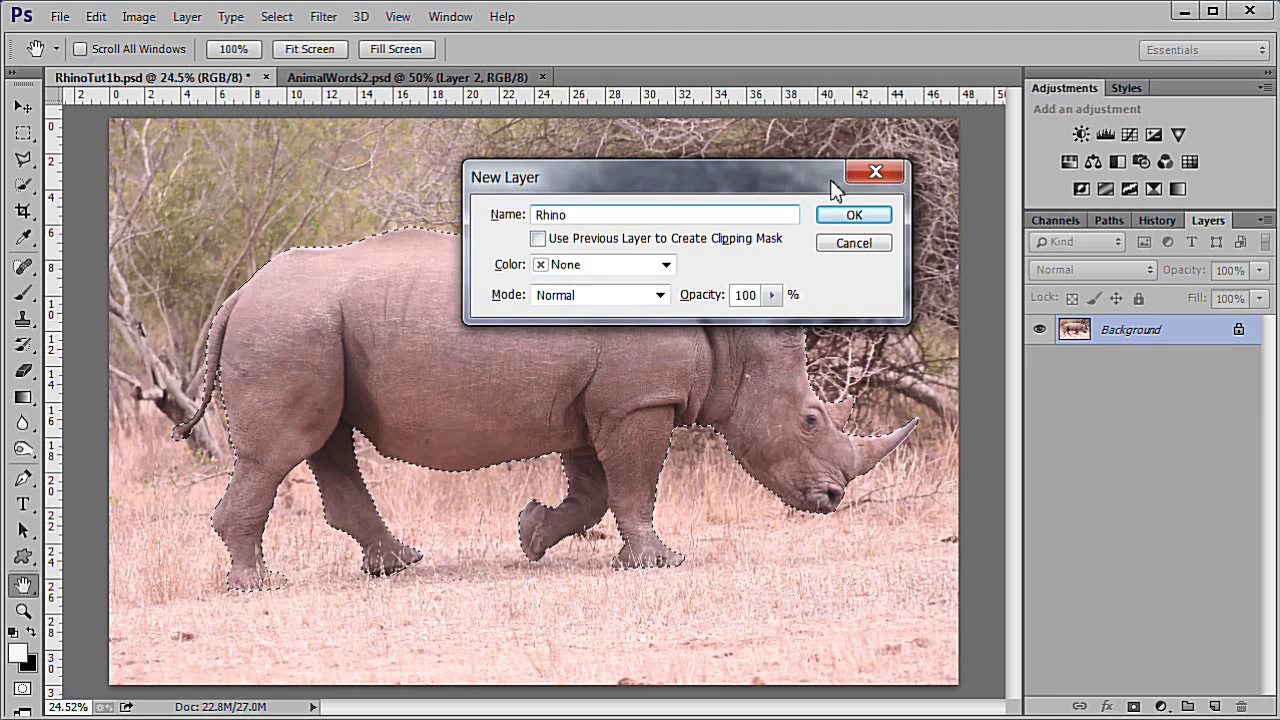
pyautogui.click(855, 217)
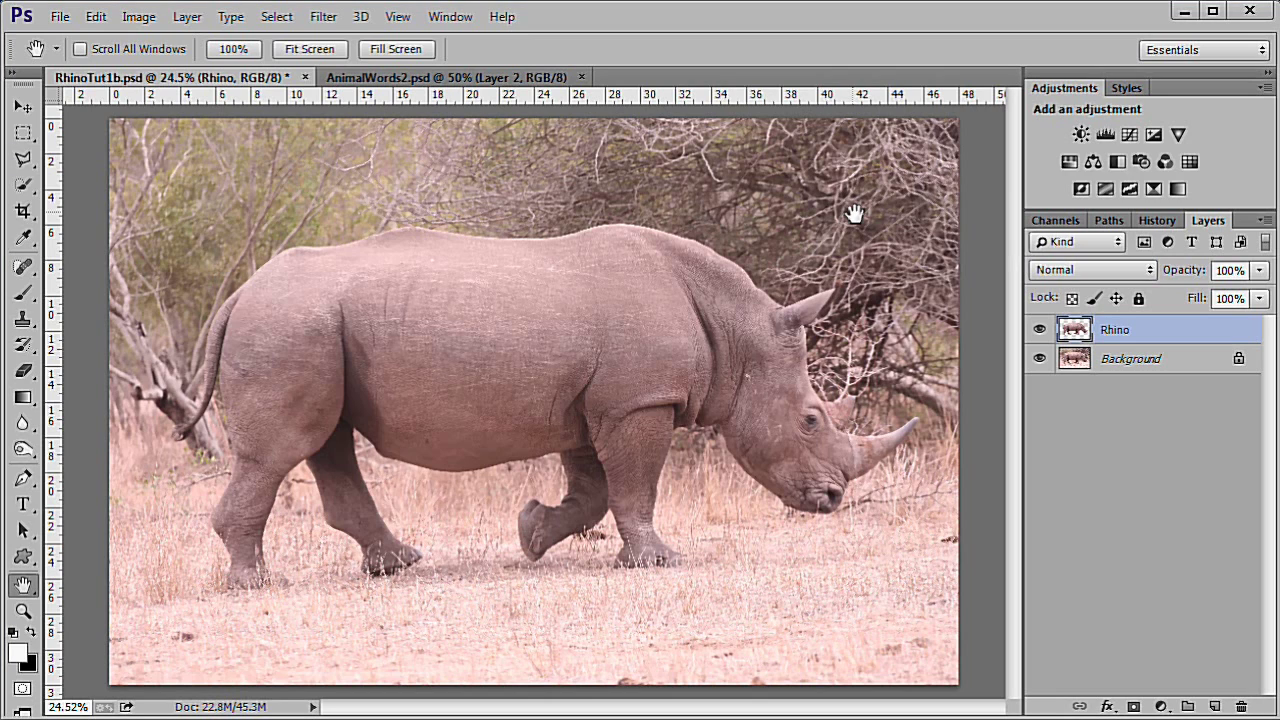
# Create a new empty layer named reference above the Rhino layer.
pyautogui.hotkey('ctrl', 'shift', 'n')
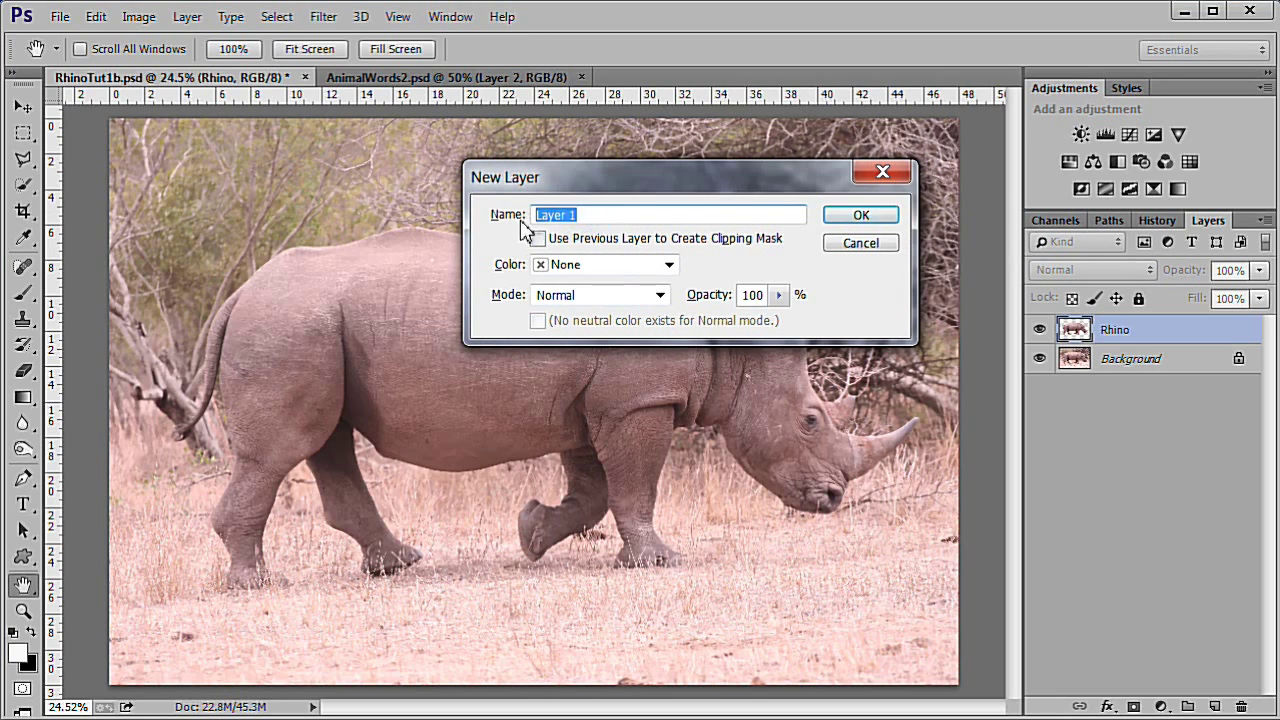
pyautogui.write('reference')
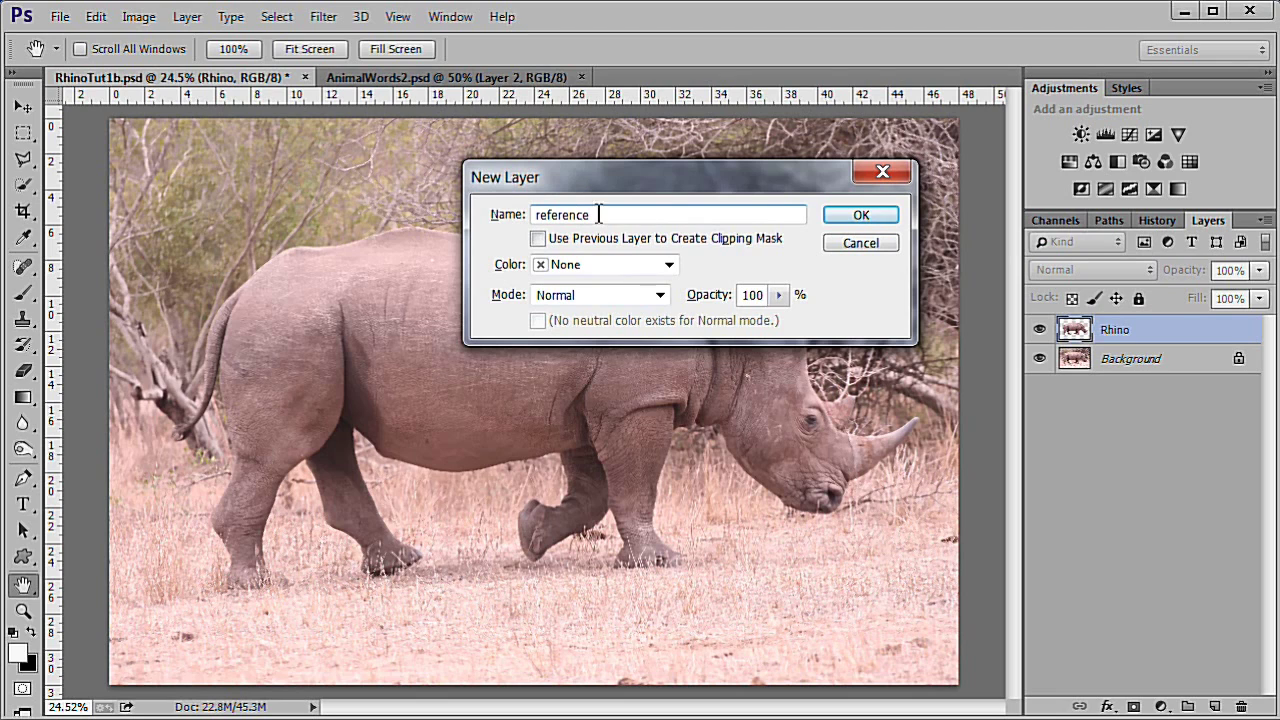
pyautogui.click(861, 214)
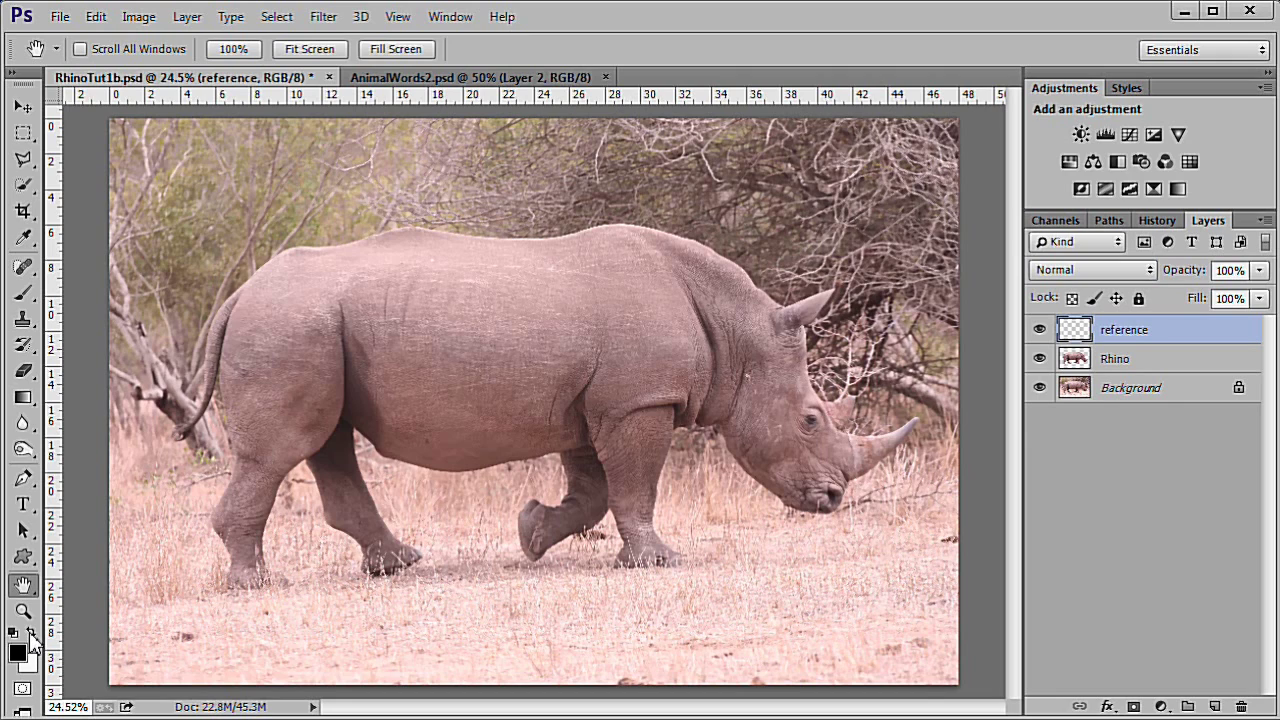
# Load the Rhino layer's outline as a selection, add a white 10 px outside stroke on the reference layer, and deselect.
pyautogui.click(30, 633)
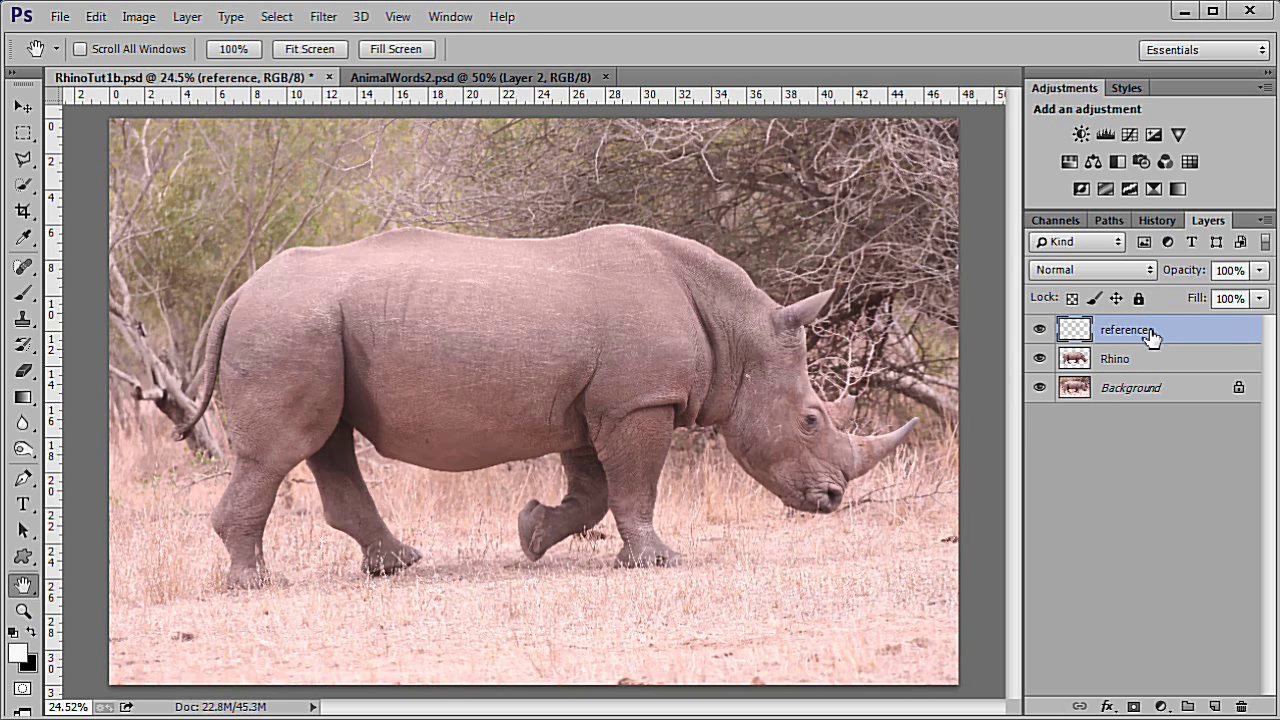
pyautogui.keyDown('ctrl'); pyautogui.click(1073, 360); pyautogui.keyUp('ctrl')
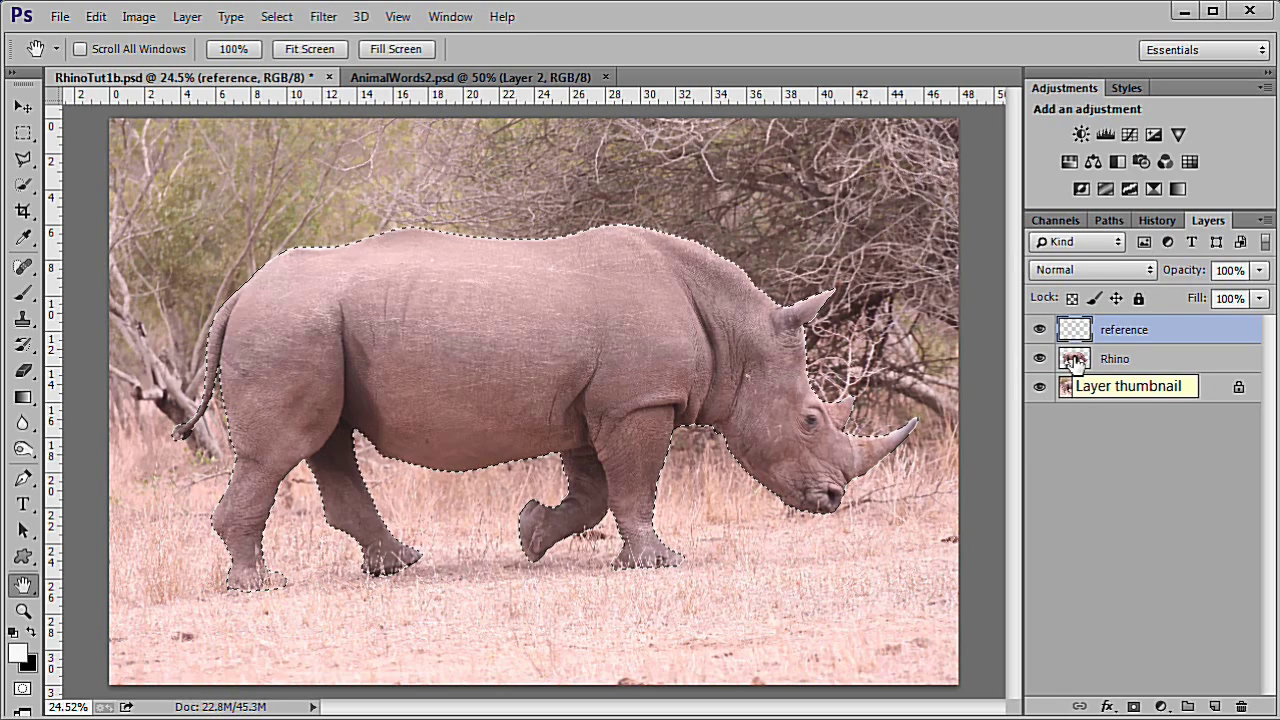
pyautogui.click(96, 16)
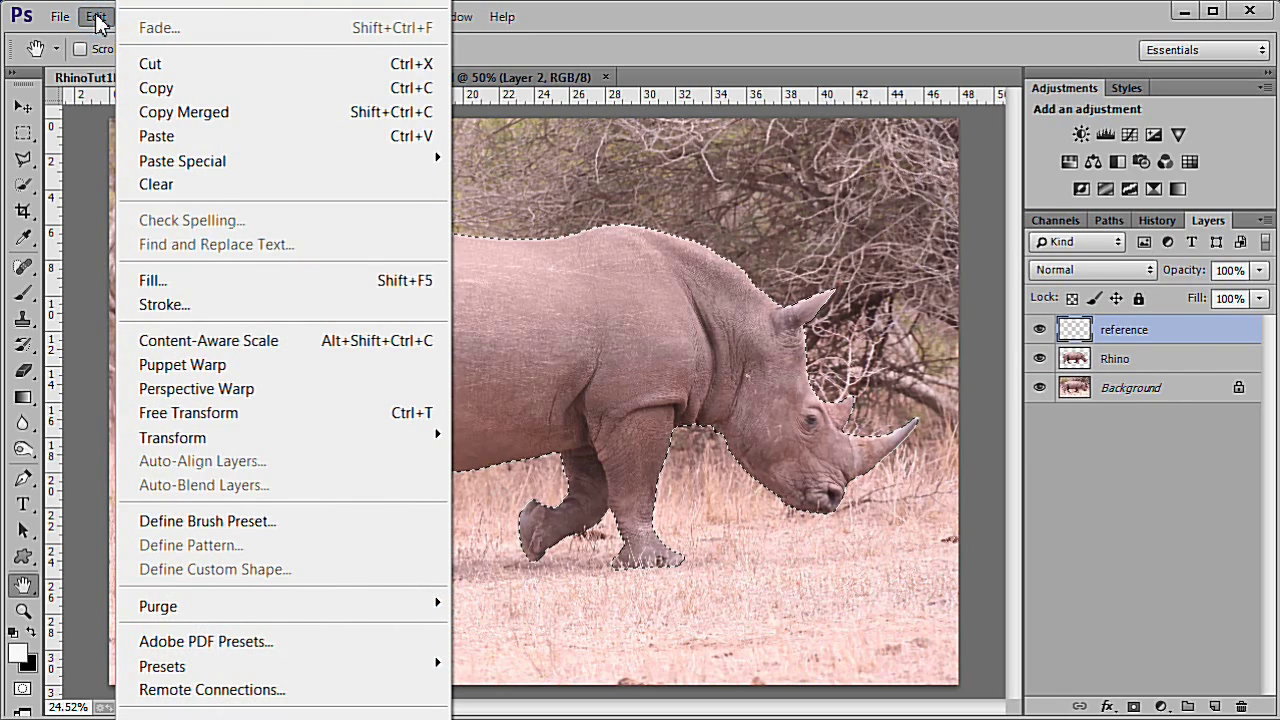
pyautogui.click(223, 303)
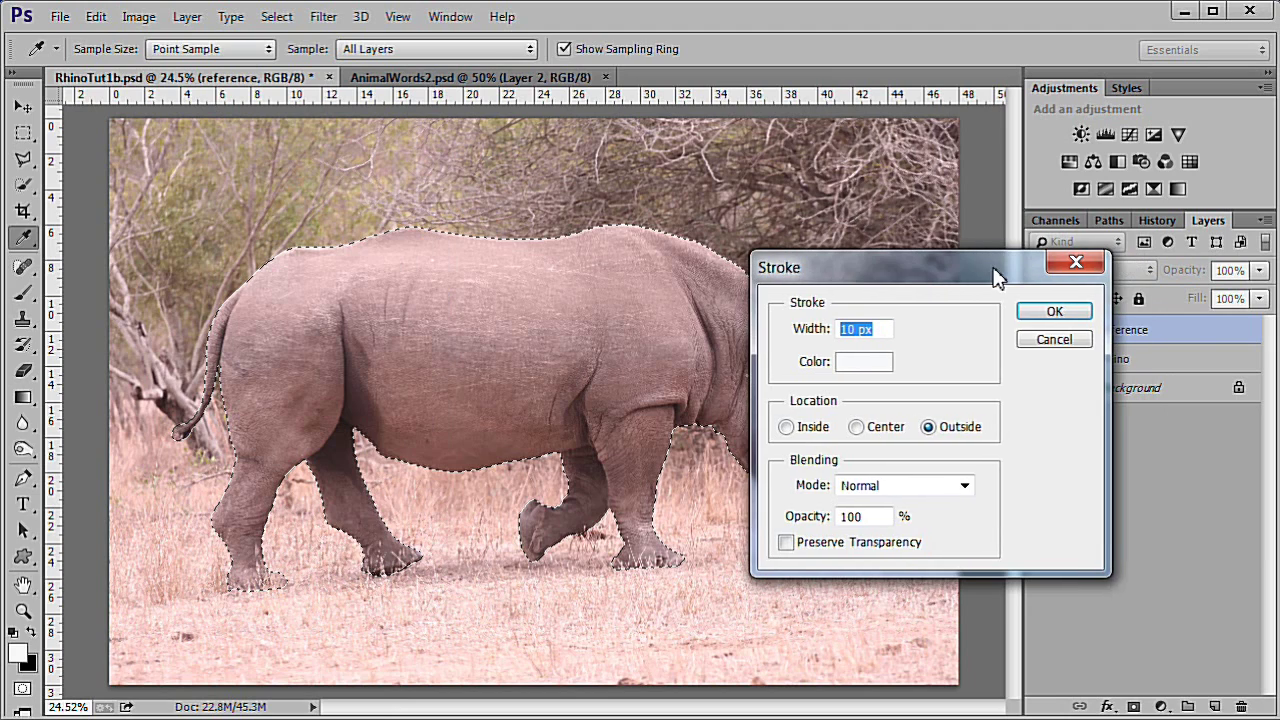
pyautogui.click(1053, 312)
pyautogui.press('h')
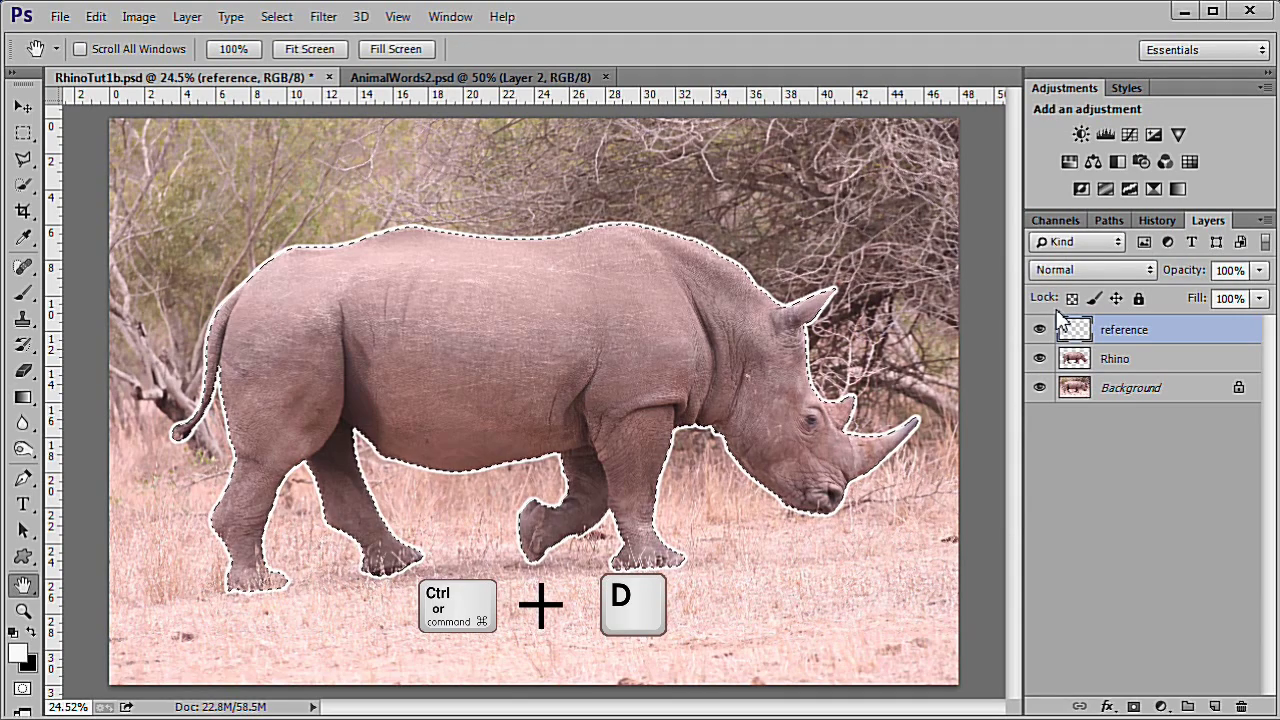
pyautogui.hotkey('ctrl', 'd')
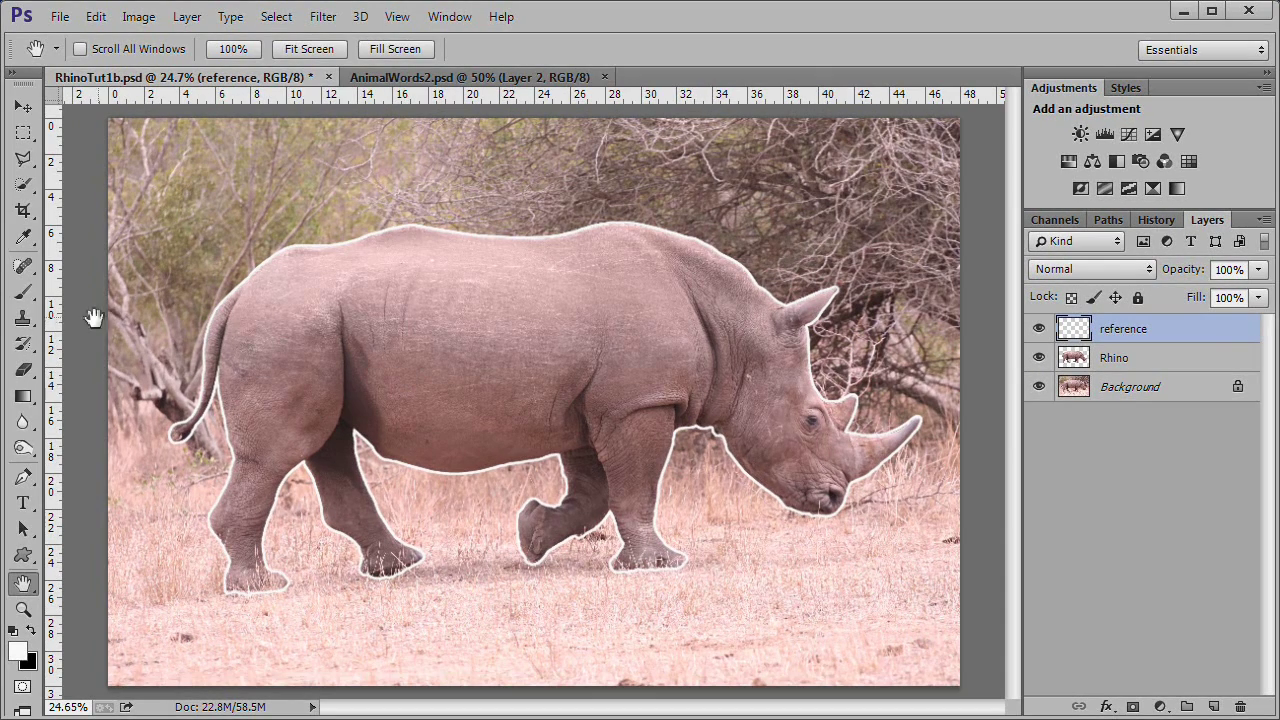
# Paint white dividing lines with a 15 px brush to separate the rhino's tail and hindquarter from its body.
pyautogui.click(25, 296)
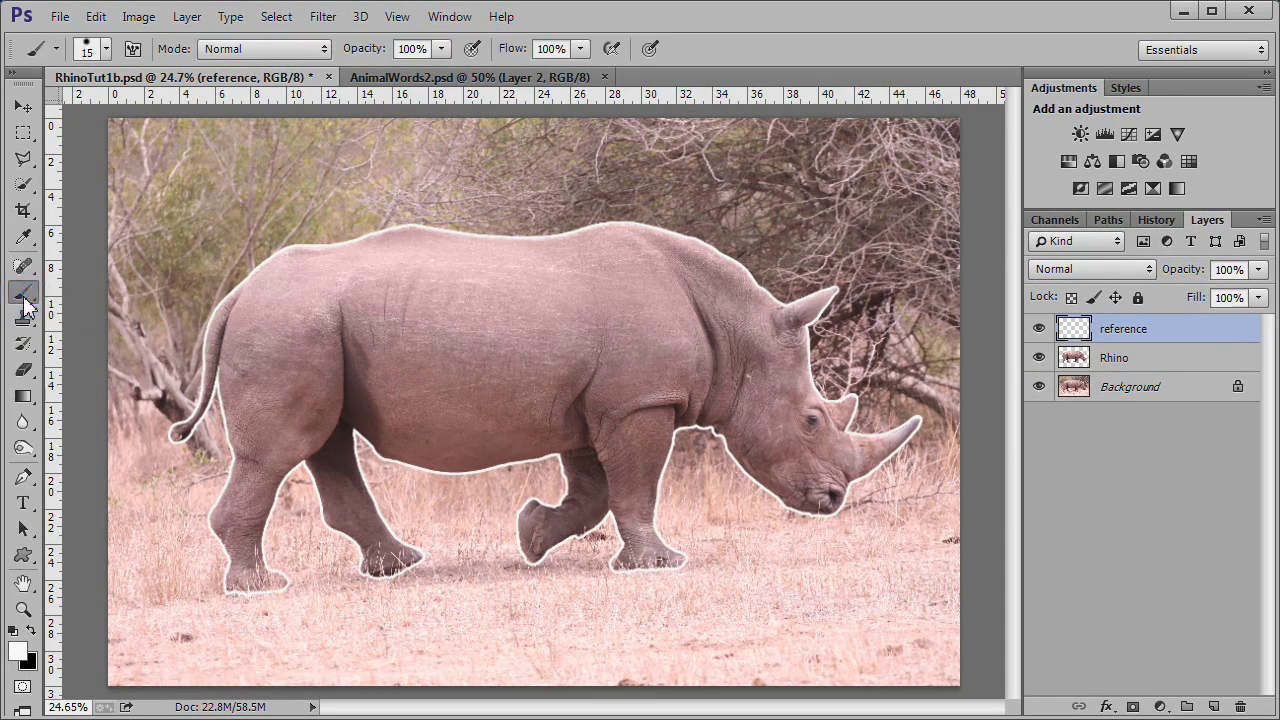
pyautogui.scroll(4, 234, 370)
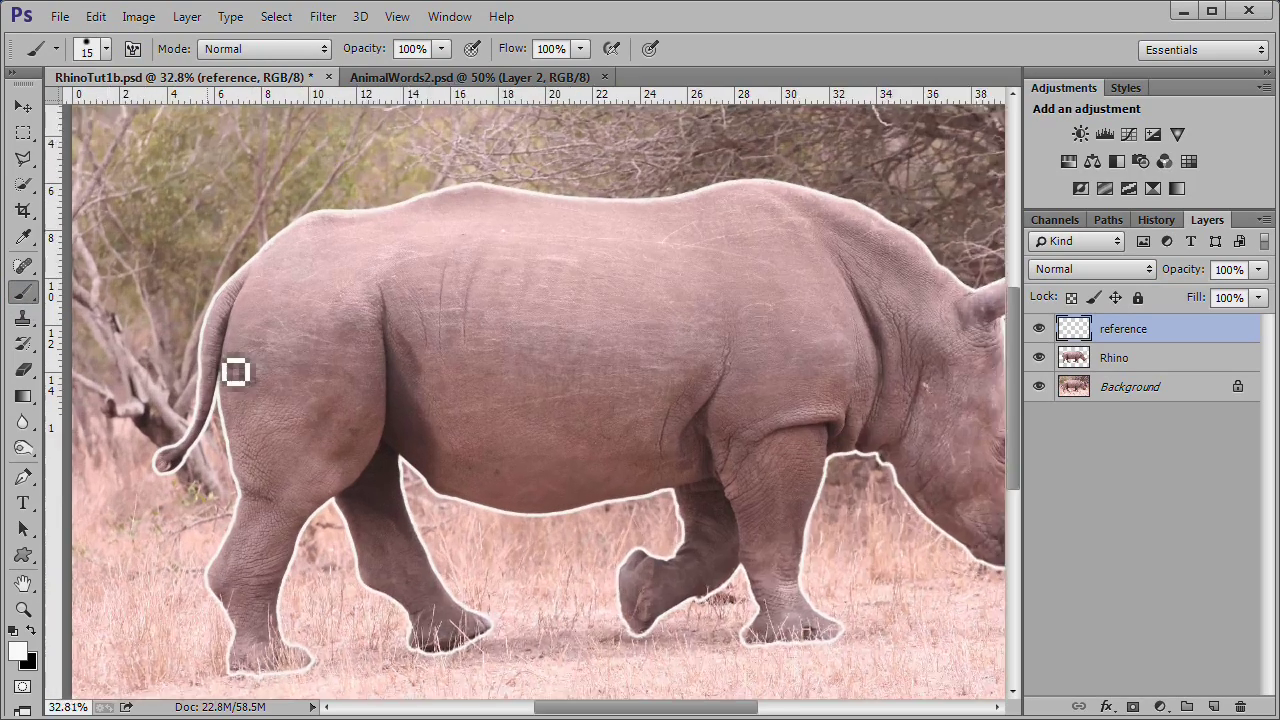
pyautogui.scroll(1, 234, 370)
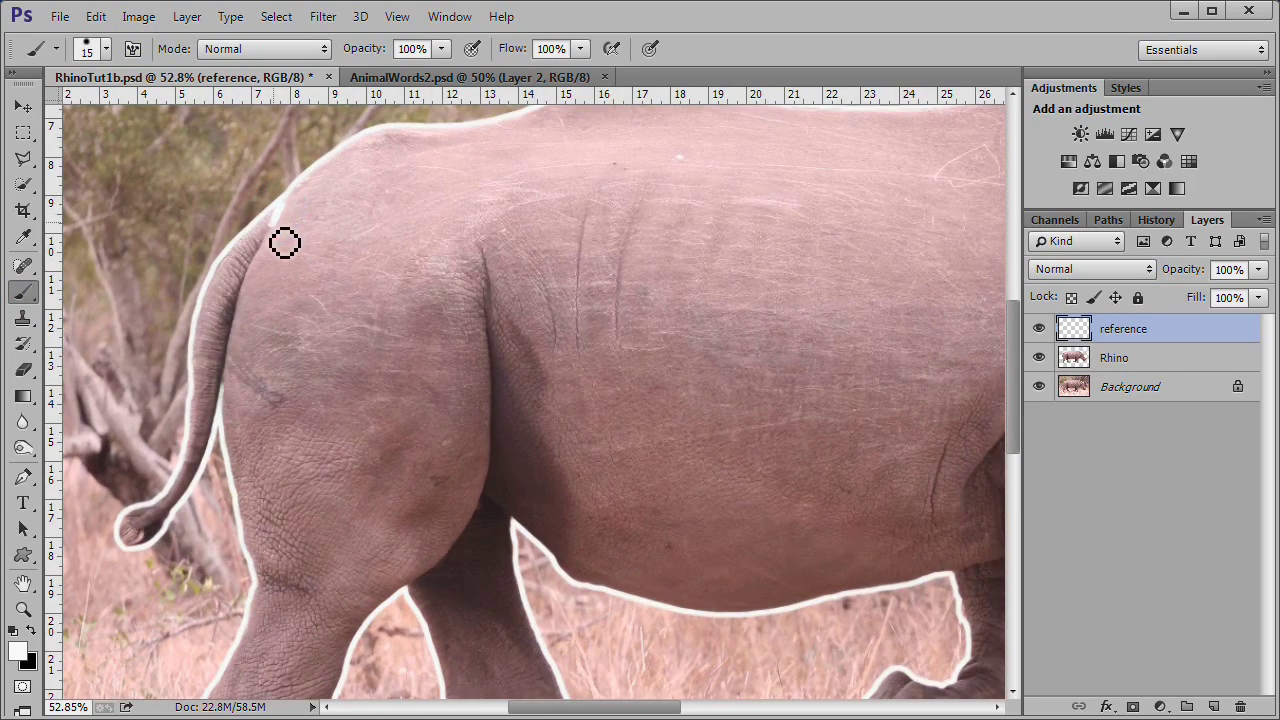
pyautogui.moveTo(260, 293); pyautogui.dragTo(237, 404)
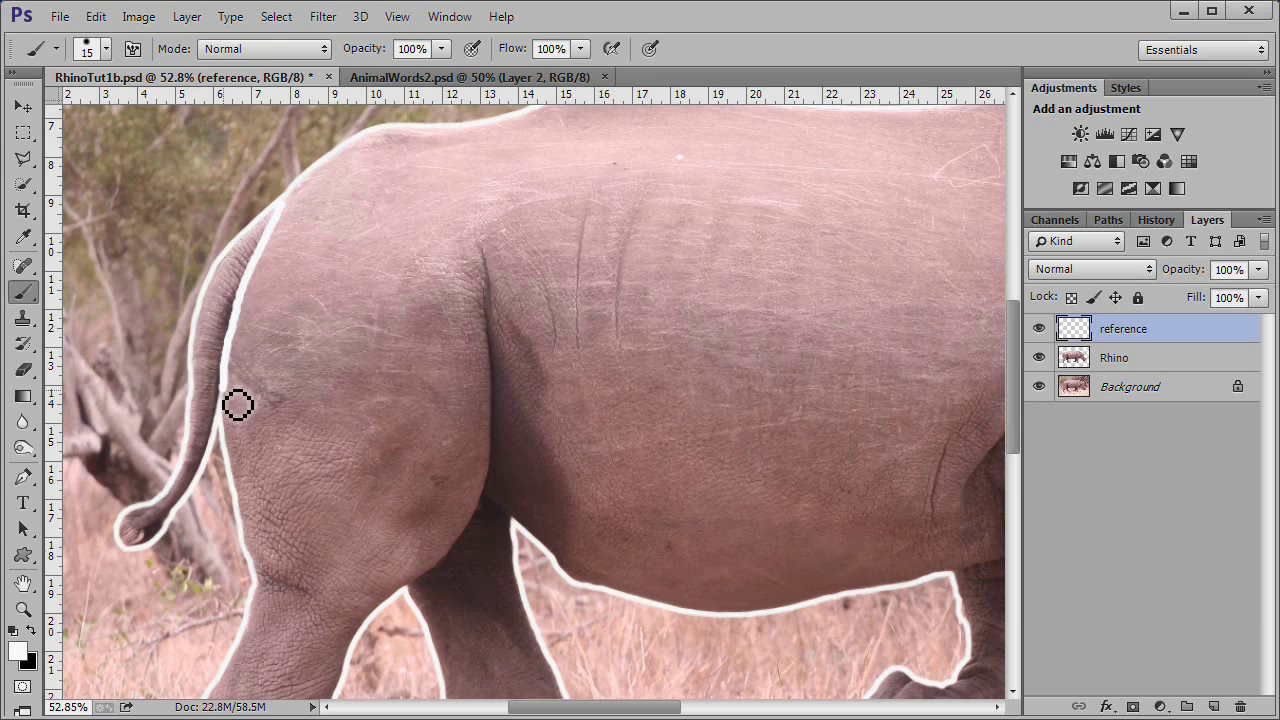
pyautogui.moveTo(408, 127)
pyautogui.mouseDown()
pyautogui.moveTo(448, 155)
pyautogui.moveTo(474, 214)
pyautogui.moveTo(503, 373)
pyautogui.moveTo(504, 482)
pyautogui.moveTo(469, 559)
pyautogui.moveTo(435, 592)
pyautogui.moveTo(358, 610)
pyautogui.moveTo(270, 587)
pyautogui.mouseUp()
pyautogui.moveTo(490, 505); pyautogui.dragTo(503, 518)
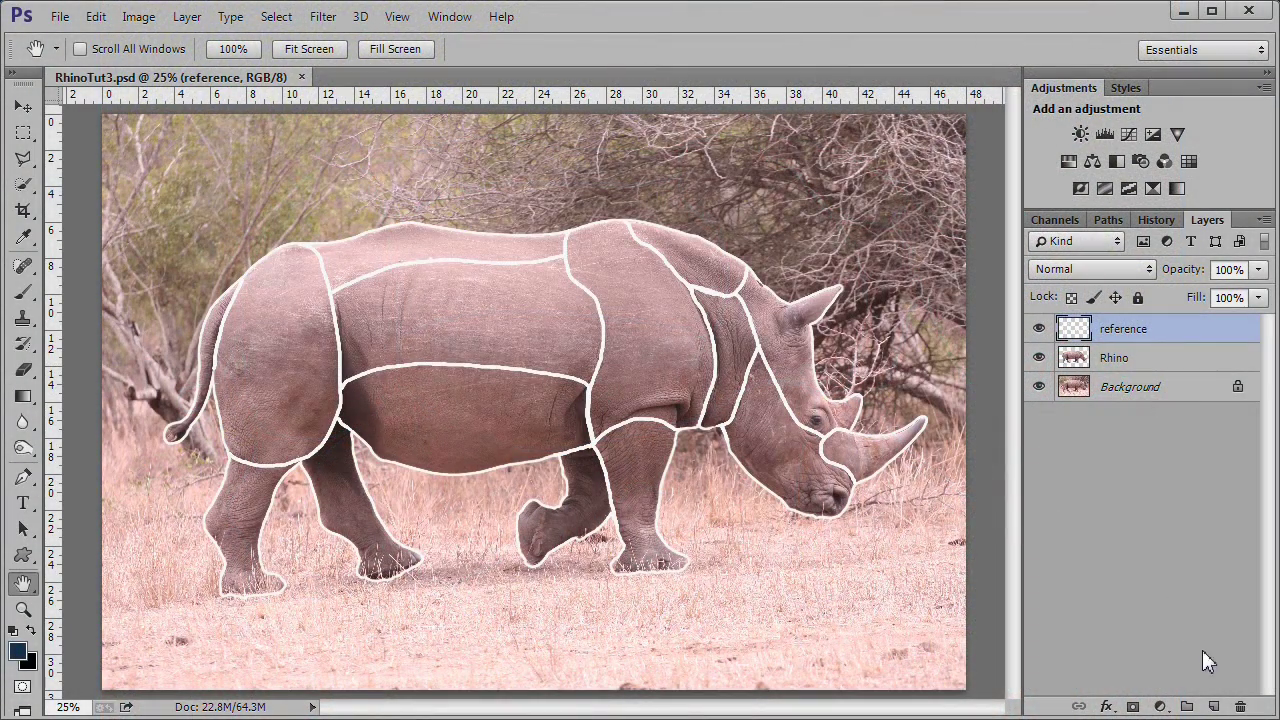
# Add a new layer directly below the reference layer and fill it with the dark blue colour 0c2d4e.
pyautogui.click(1214, 707)
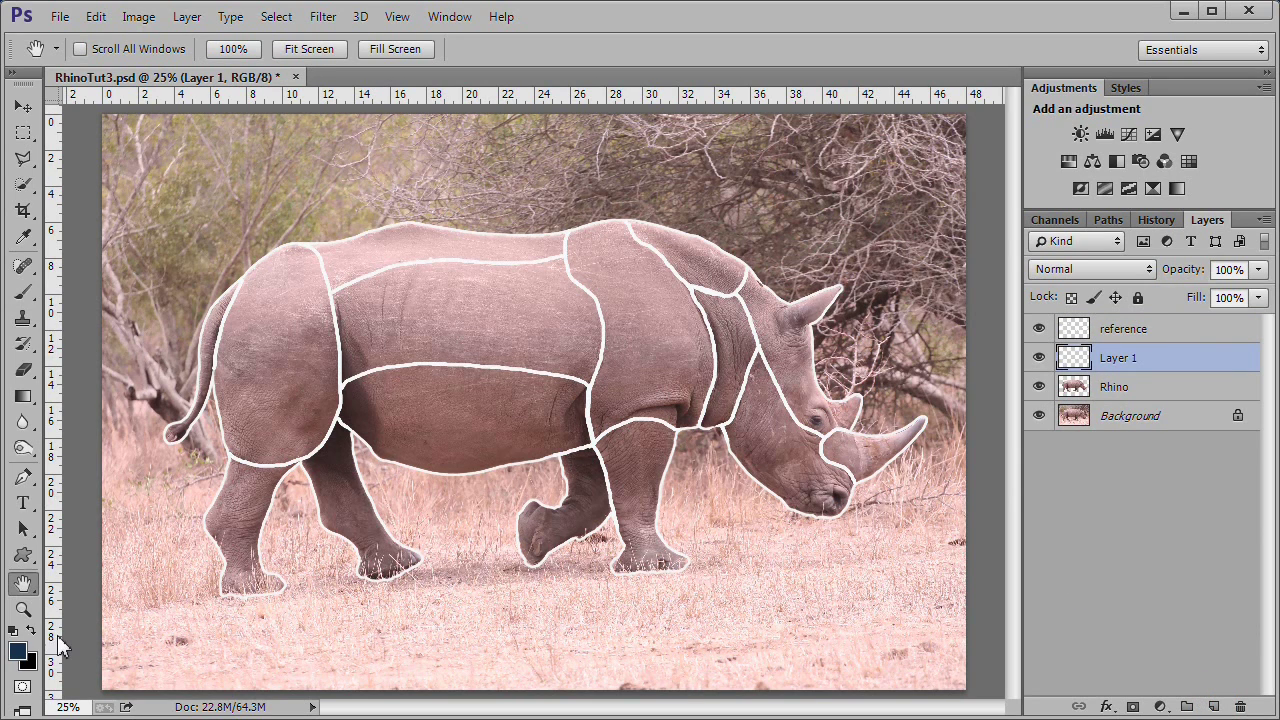
pyautogui.click(18, 652)
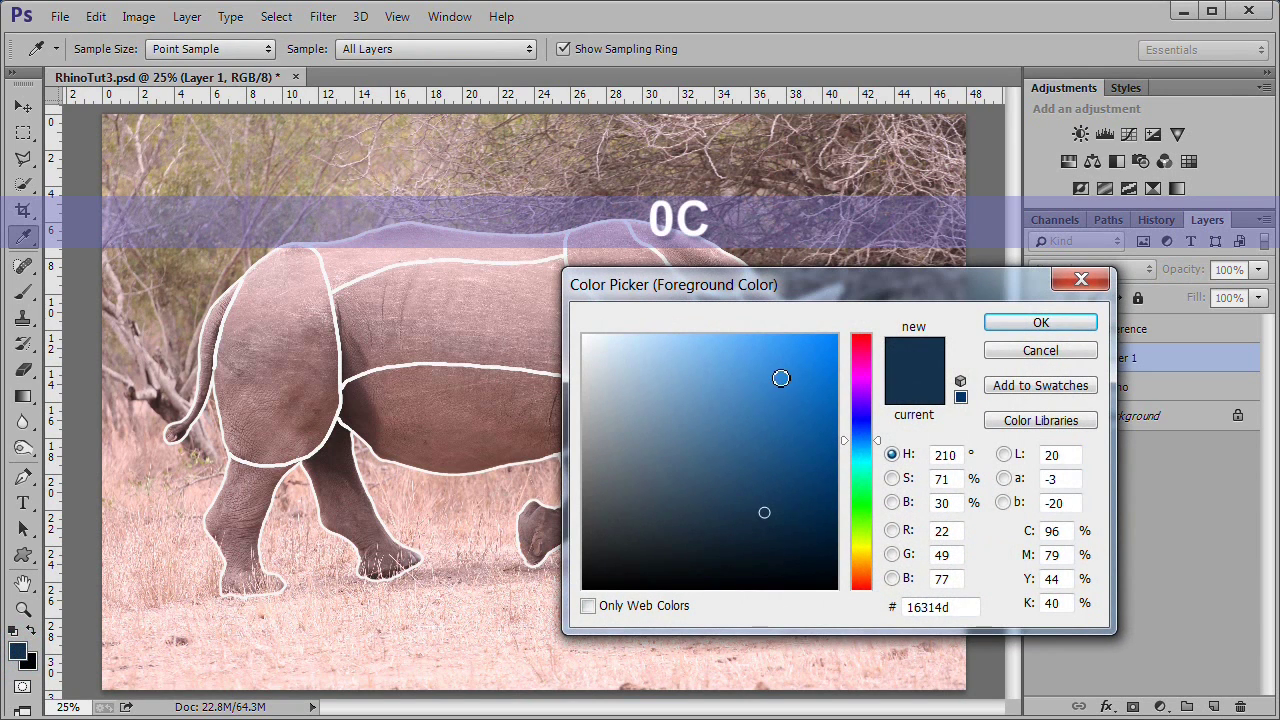
pyautogui.click(799, 513)
pyautogui.click(797, 511)
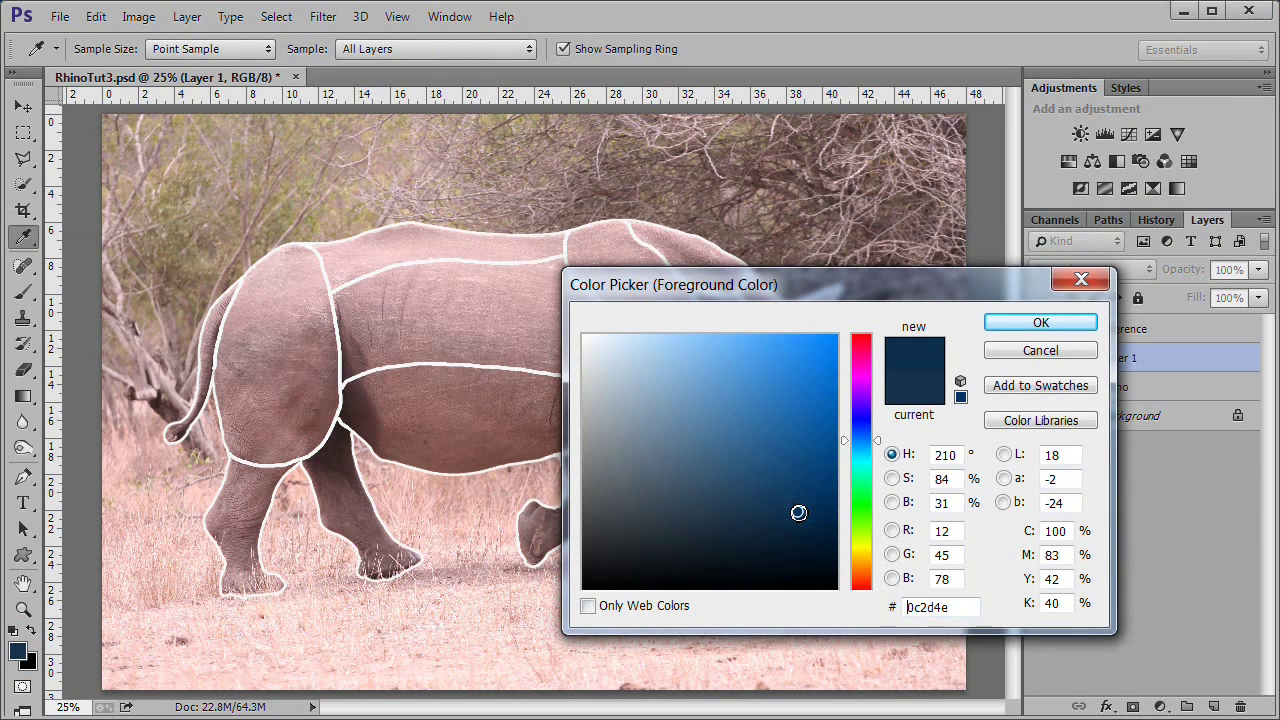
pyautogui.click(1041, 324)
pyautogui.press('h')
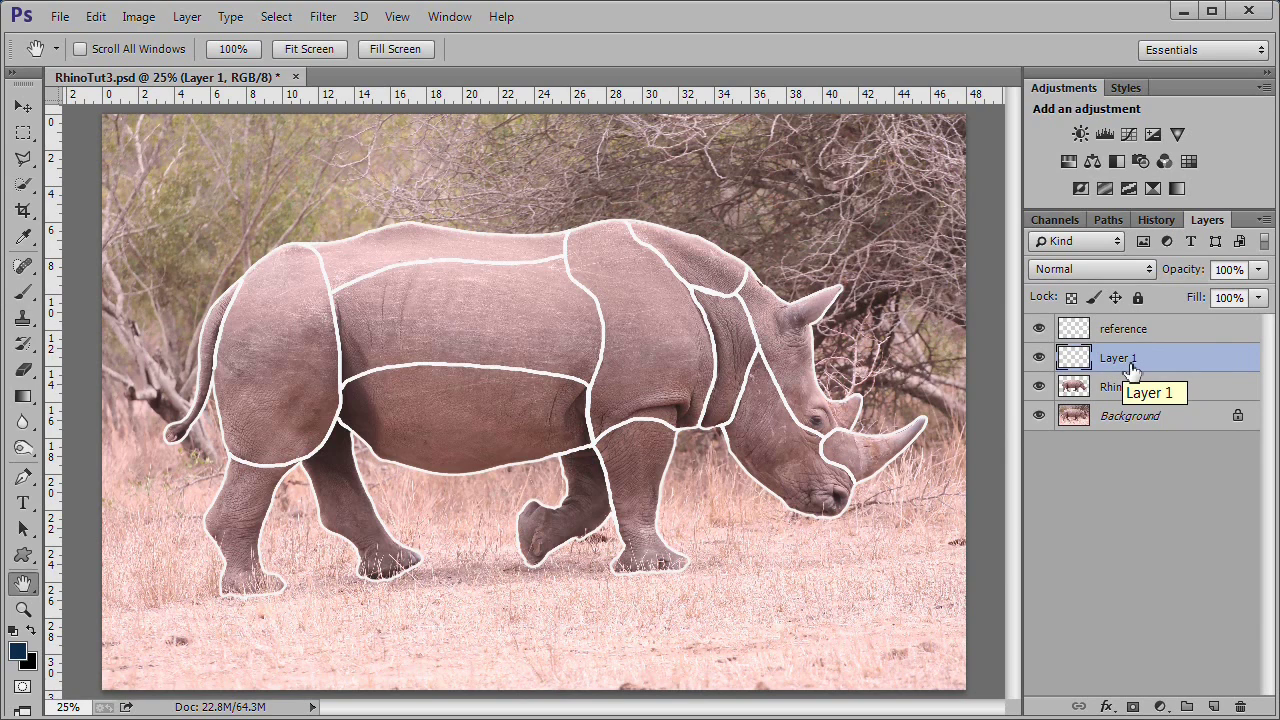
pyautogui.hotkey('alt', 'BackSpace')
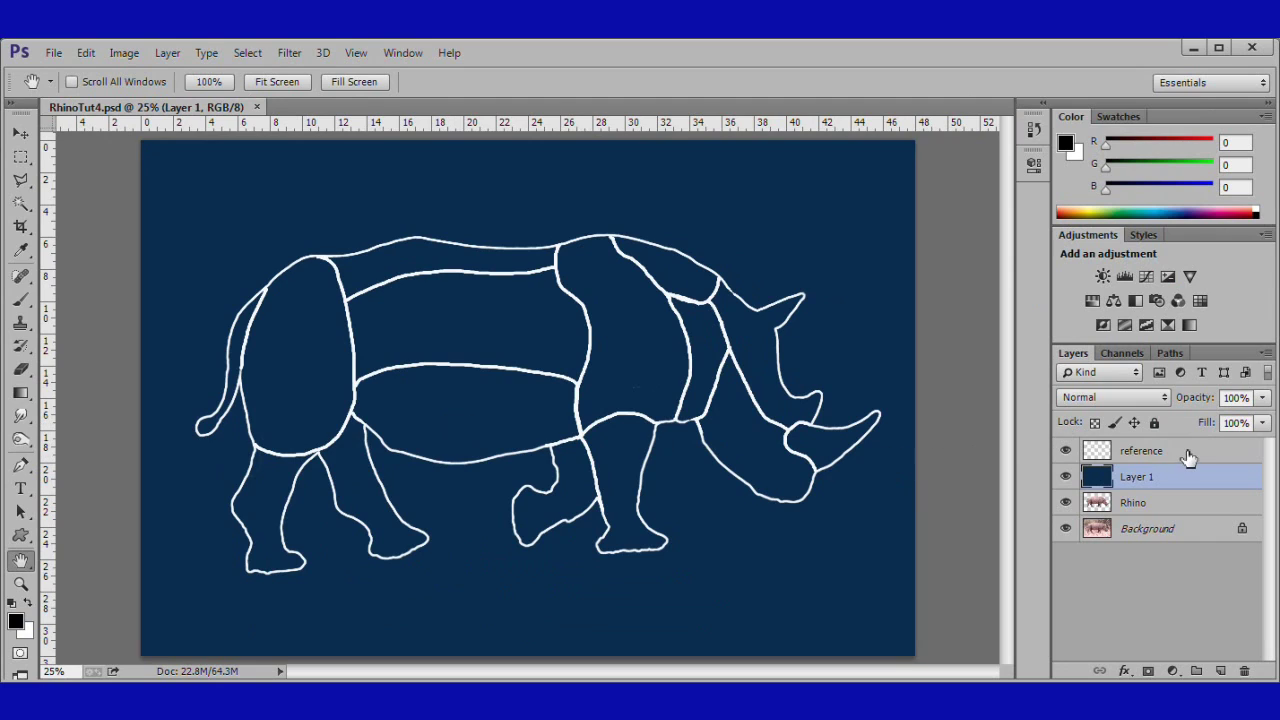
# Add a new layer named font ref above the reference layer, and lock the reference layer.
pyautogui.click(1187, 453)
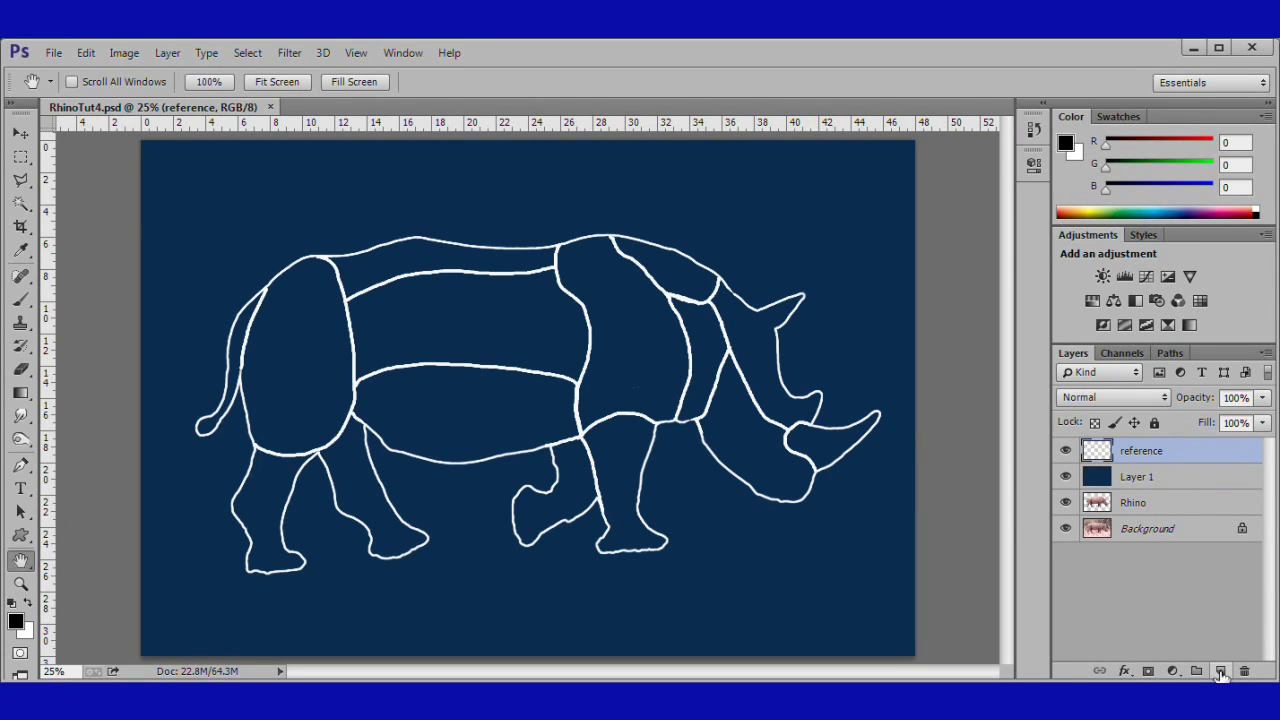
pyautogui.click(1220, 671)
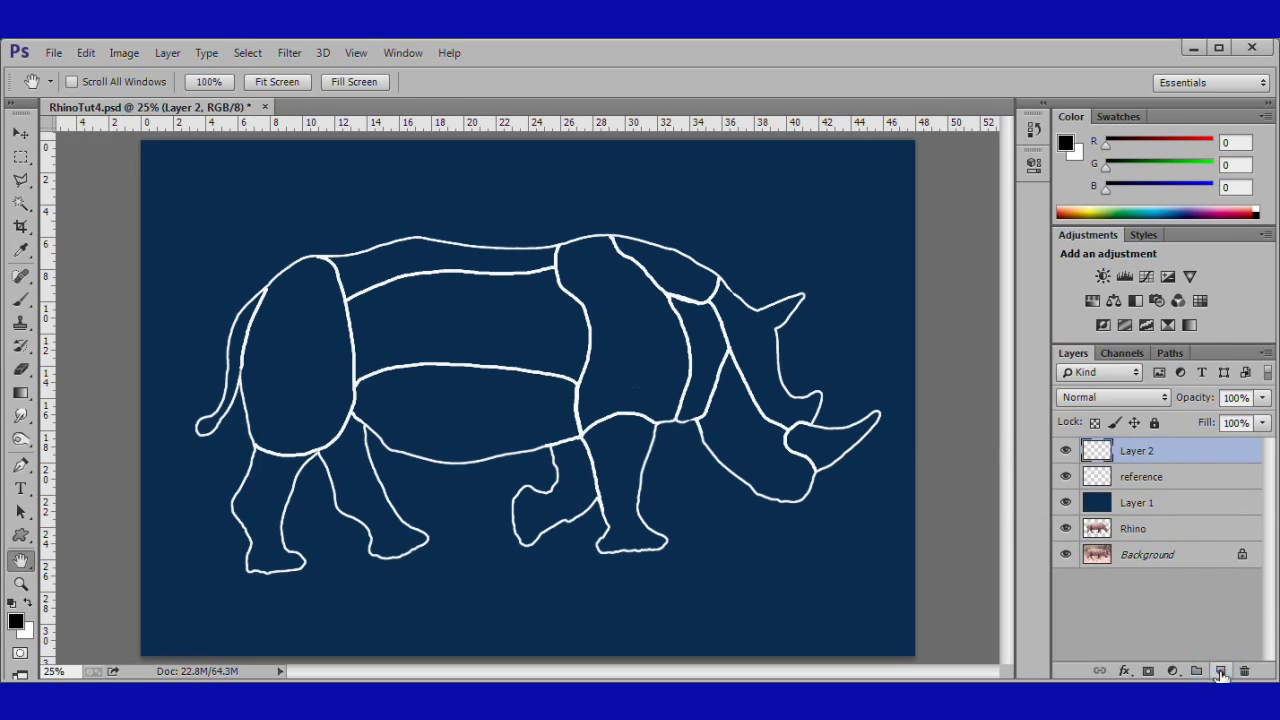
pyautogui.doubleClick(1133, 451)
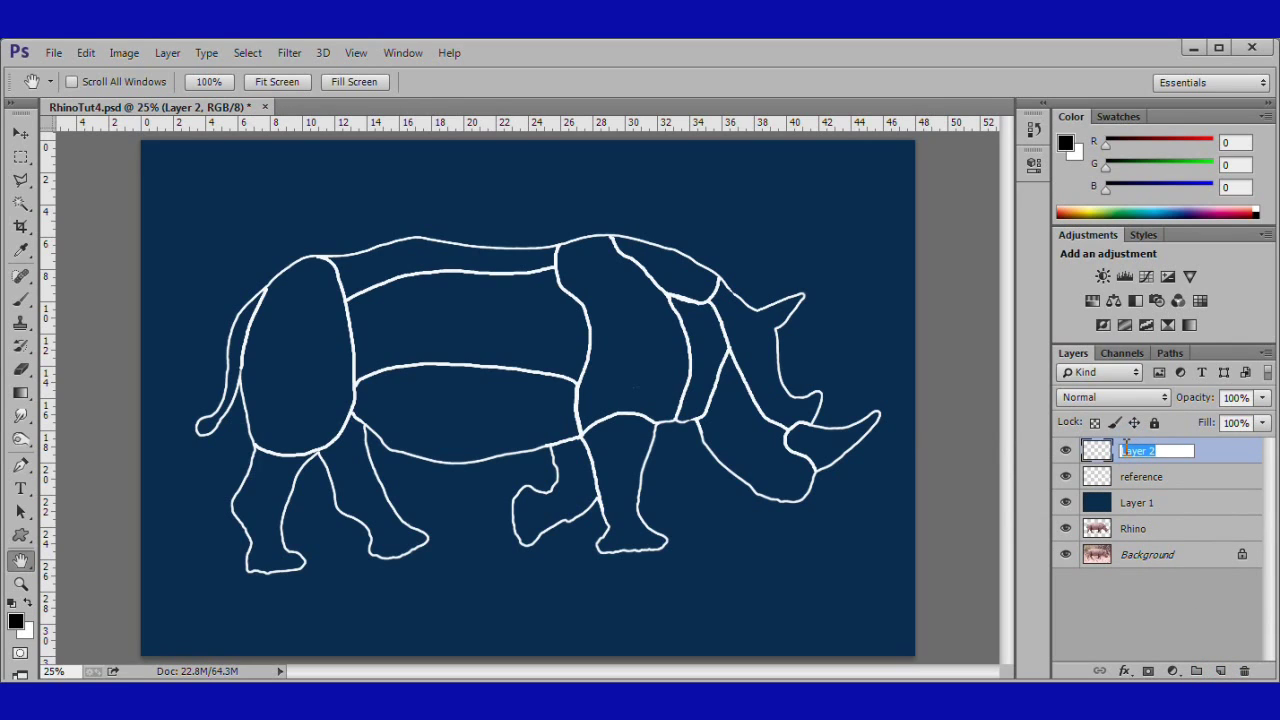
pyautogui.write('font ref')
pyautogui.press('Return')
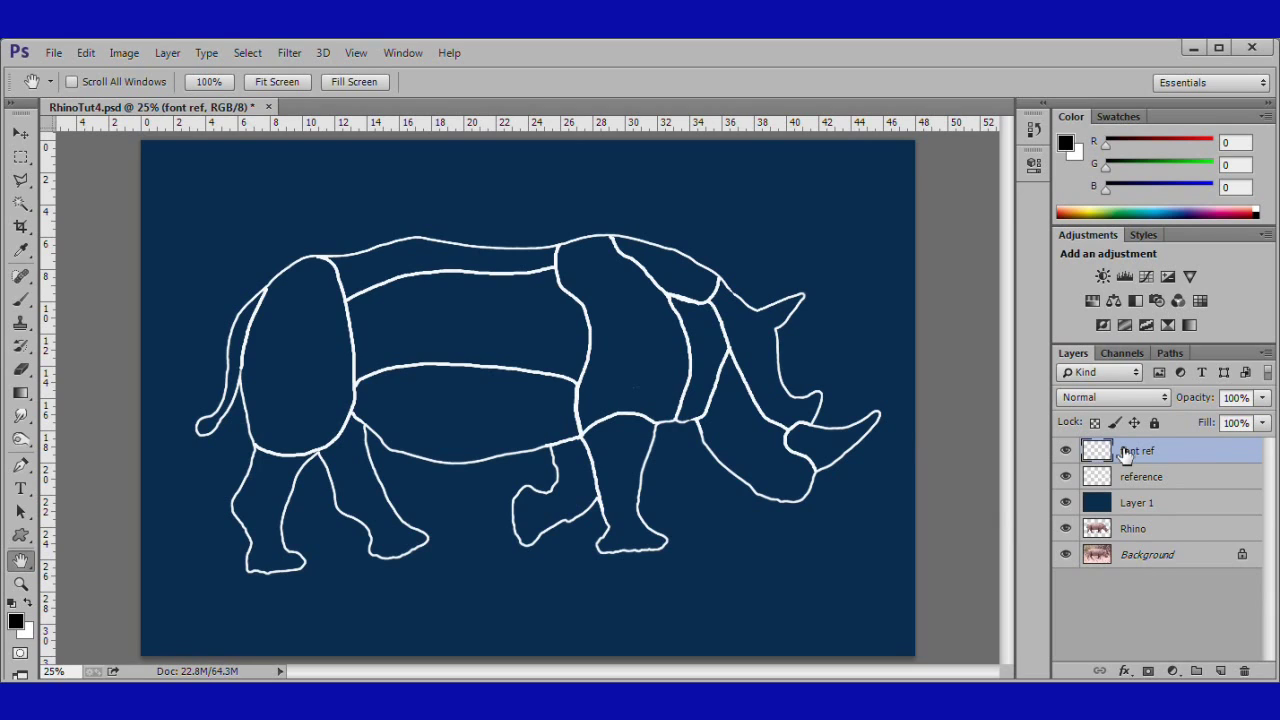
pyautogui.click(1162, 481)
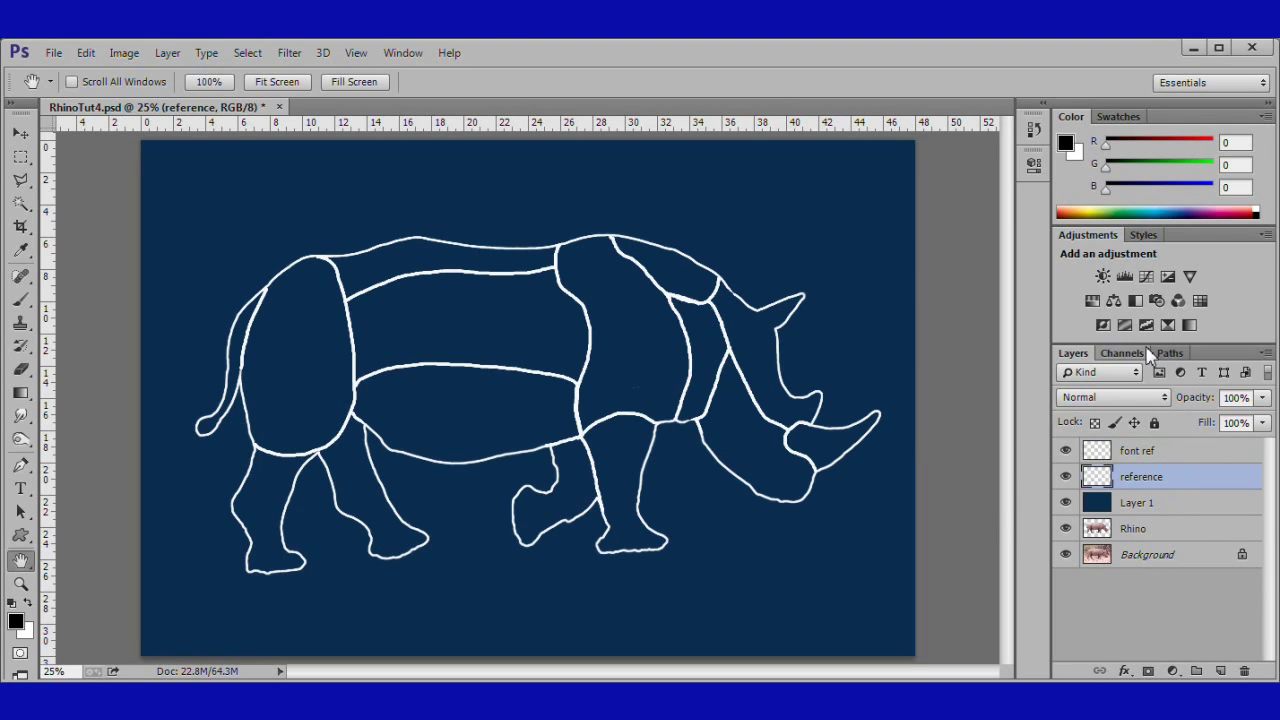
pyautogui.click(1155, 423)
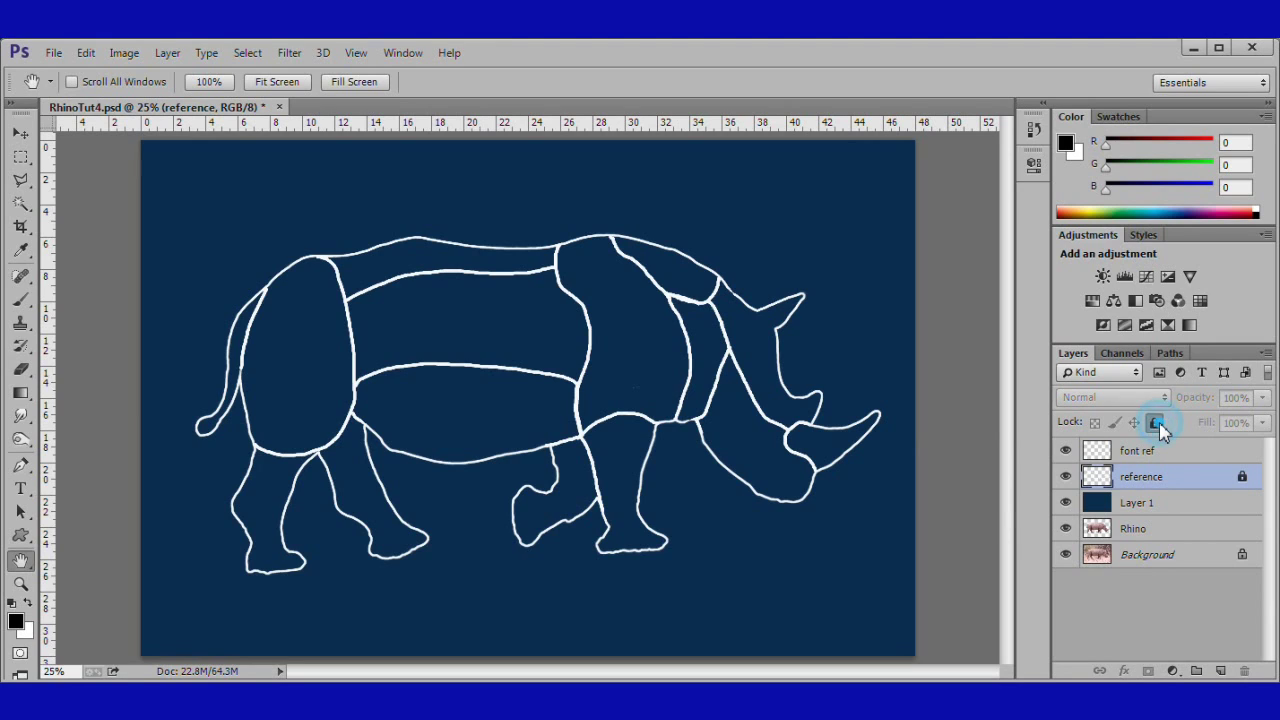
# Make the font ref layer active and set the foreground colour to the light blue 91D5F5.
pyautogui.click(1164, 452)
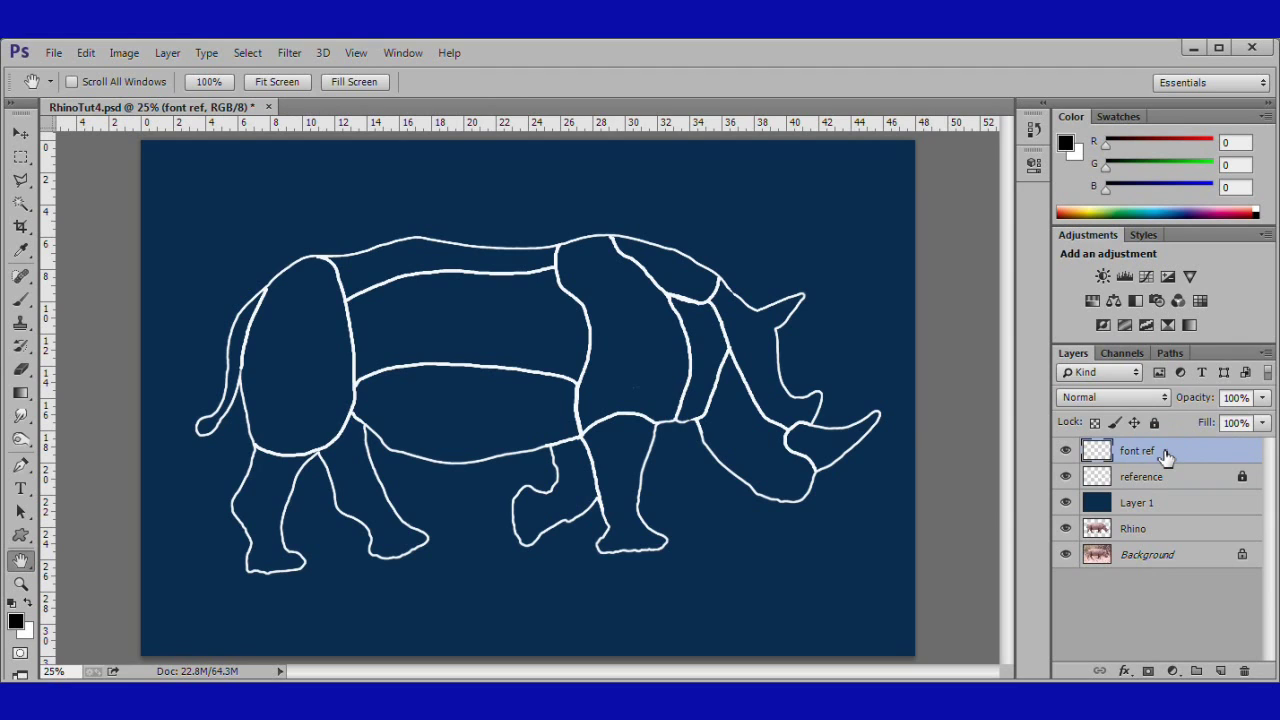
pyautogui.press('i')
pyautogui.click(17, 626)
pyautogui.doubleClick(848, 516)
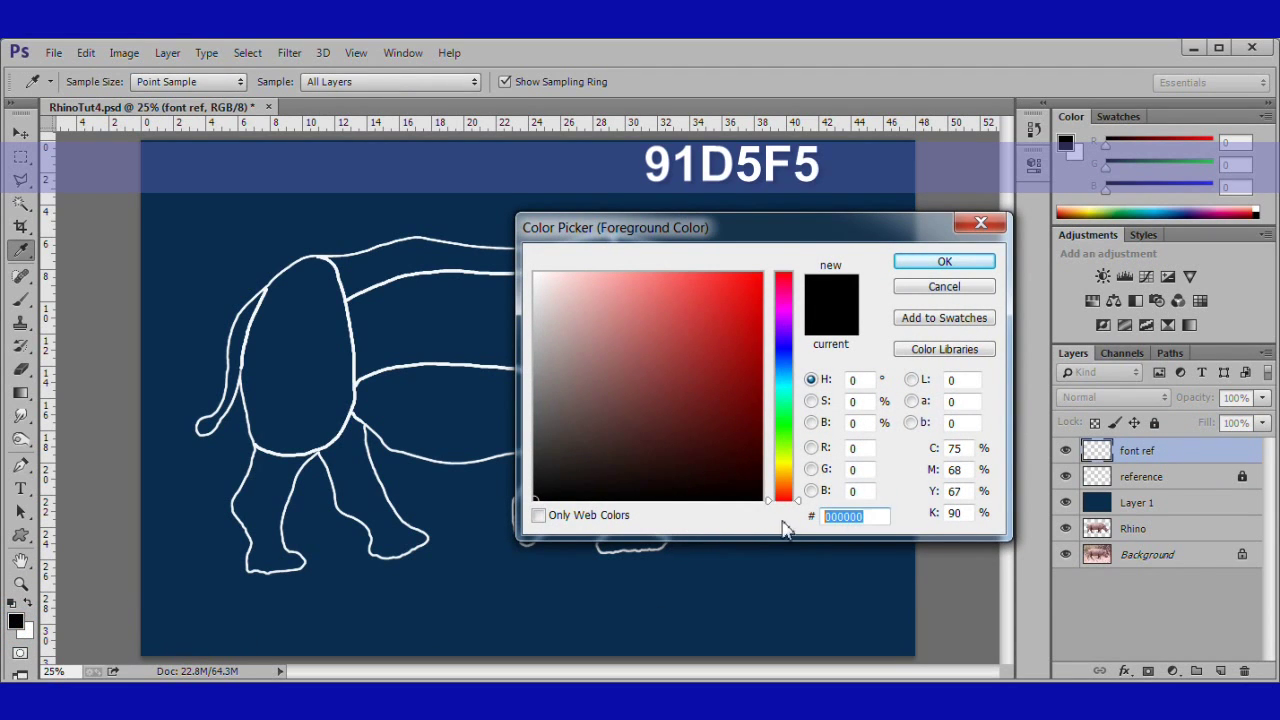
pyautogui.write('91D5F5')
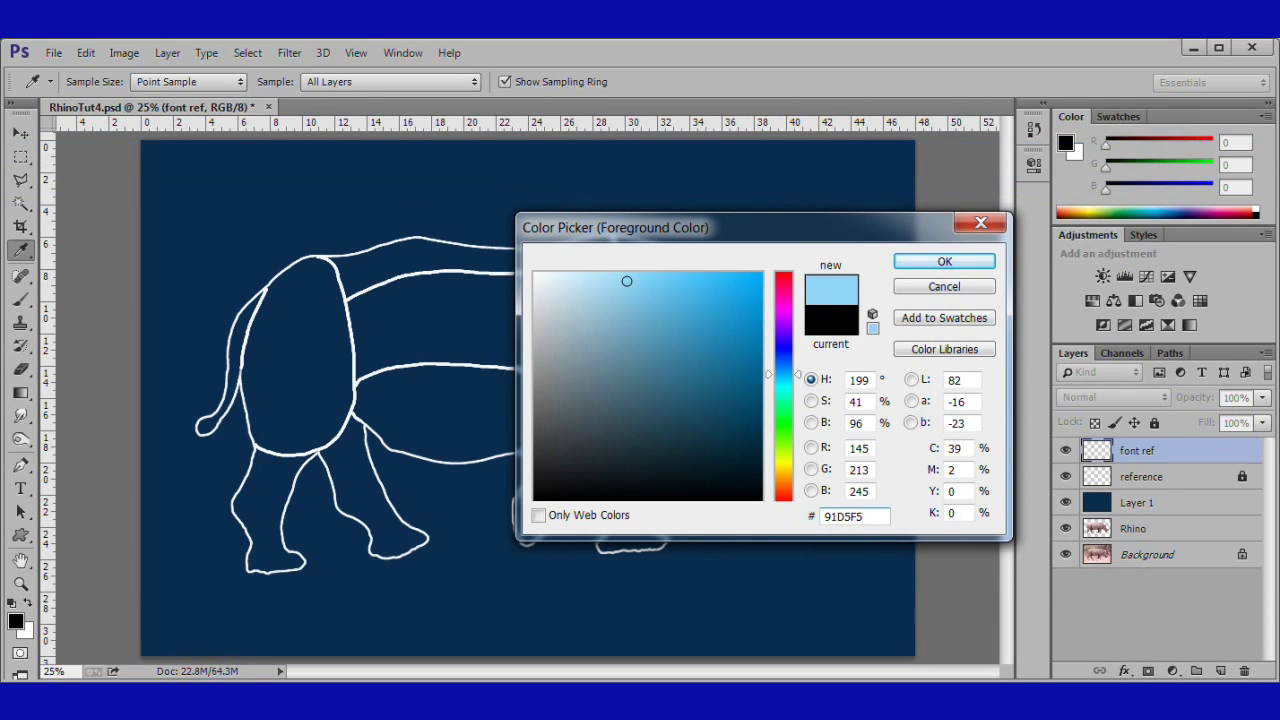
pyautogui.click(945, 262)
pyautogui.press('h')
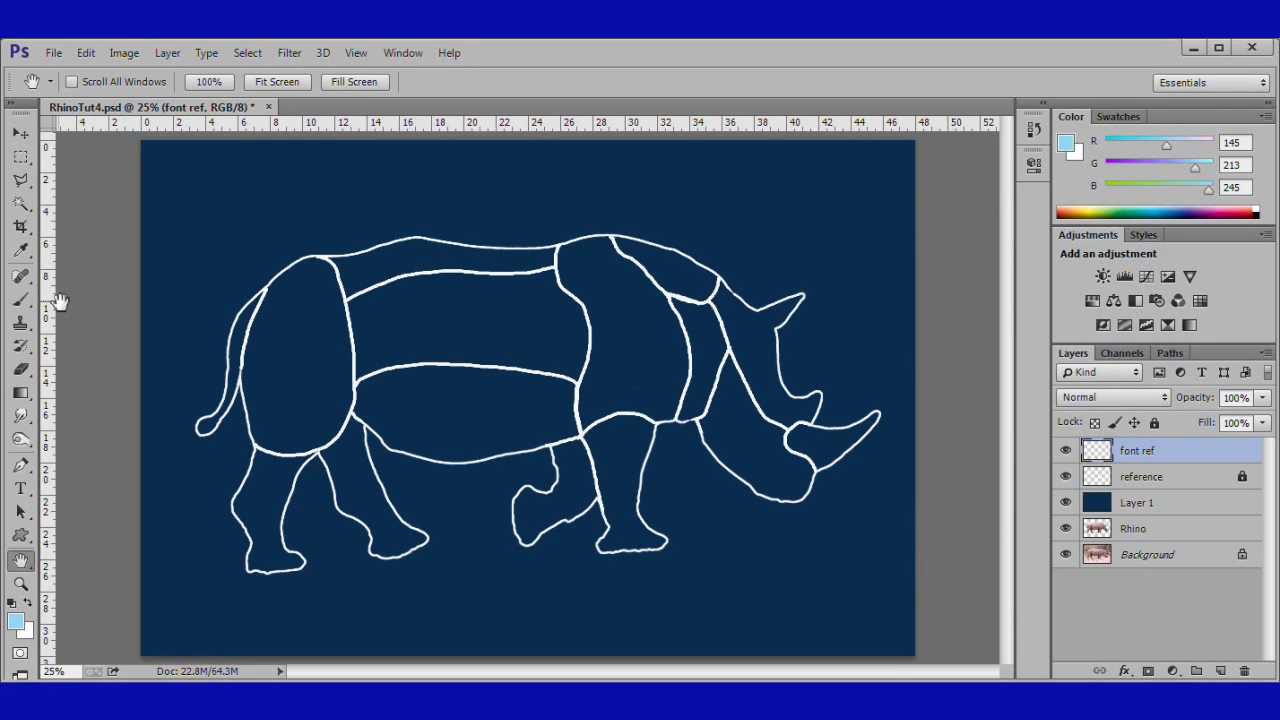
# Hand-letter DAUNTLESS in the upper back section of the rhino outline with a 15 px Hard Round brush.
pyautogui.click(20, 305)
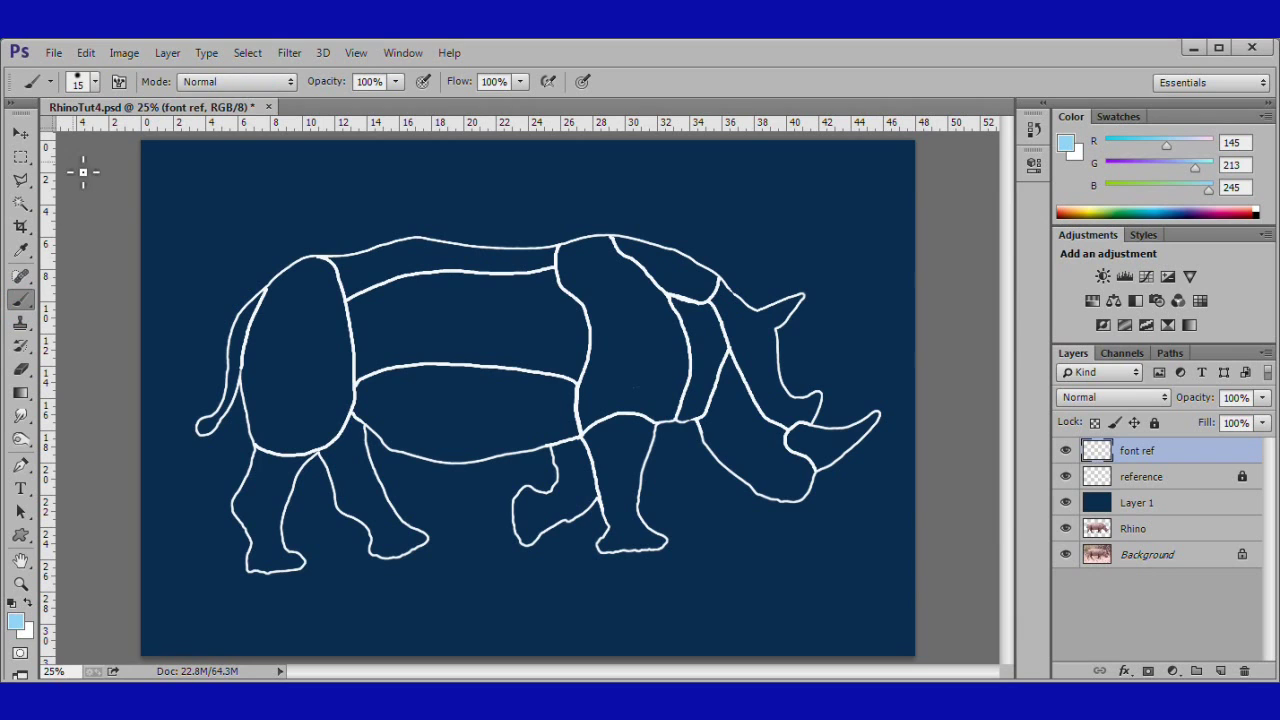
pyautogui.click(94, 84)
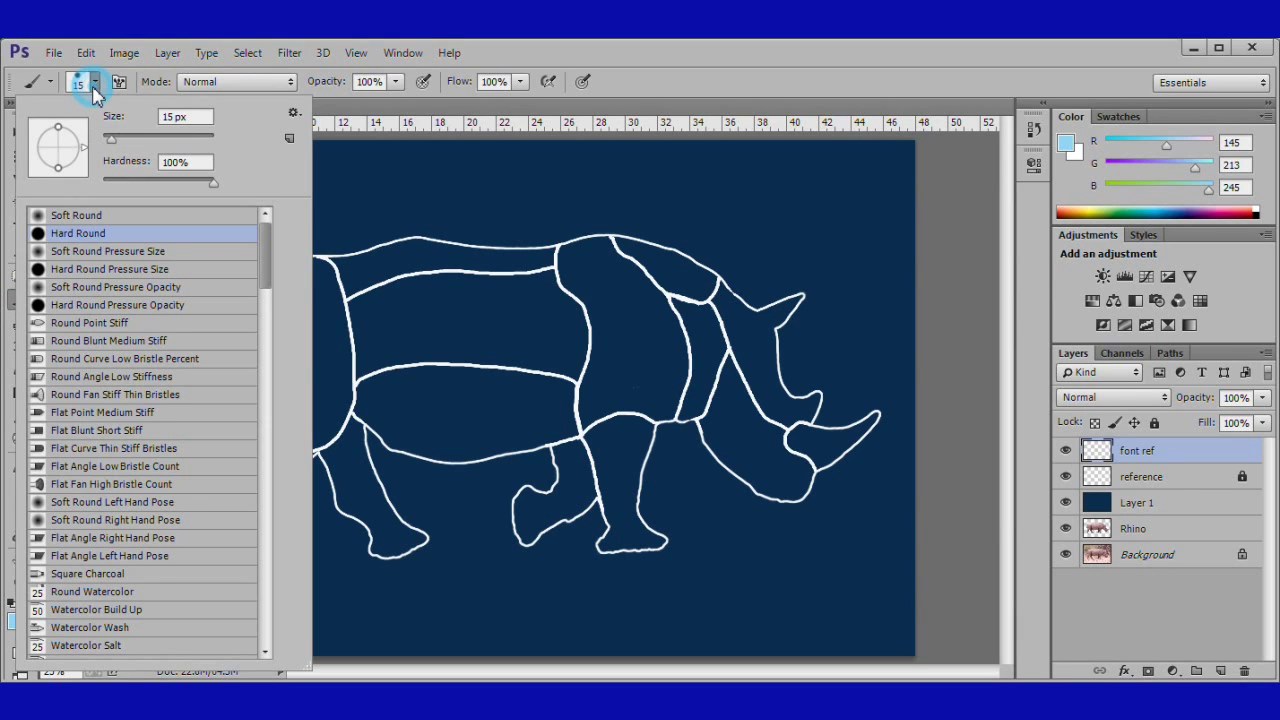
pyautogui.doubleClick(90, 233)
pyautogui.scroll(2, 361, 249)
pyautogui.scroll(2, 361, 249)
pyautogui.moveTo(341, 284)
pyautogui.mouseDown()
pyautogui.moveTo(371, 366)
pyautogui.moveTo(370, 299)
pyautogui.moveTo(401, 329)
pyautogui.moveTo(362, 356)
pyautogui.mouseUp()
pyautogui.moveTo(402, 266)
pyautogui.mouseDown()
pyautogui.moveTo(419, 335)
pyautogui.moveTo(442, 309)
pyautogui.moveTo(460, 338)
pyautogui.moveTo(438, 304)
pyautogui.mouseUp()
pyautogui.moveTo(465, 255)
pyautogui.mouseDown()
pyautogui.moveTo(460, 266)
pyautogui.moveTo(503, 291)
pyautogui.moveTo(518, 260)
pyautogui.moveTo(512, 300)
pyautogui.mouseUp()
pyautogui.moveTo(510, 246)
pyautogui.mouseDown()
pyautogui.moveTo(559, 290)
pyautogui.moveTo(558, 248)
pyautogui.mouseUp()
pyautogui.moveTo(605, 300)
pyautogui.mouseDown()
pyautogui.moveTo(601, 268)
pyautogui.moveTo(652, 273)
pyautogui.moveTo(654, 305)
pyautogui.moveTo(670, 317)
pyautogui.moveTo(694, 278)
pyautogui.moveTo(693, 315)
pyautogui.moveTo(701, 295)
pyautogui.moveTo(718, 297)
pyautogui.moveTo(708, 262)
pyautogui.mouseUp()
pyautogui.moveTo(686, 283)
pyautogui.mouseDown()
pyautogui.moveTo(718, 296)
pyautogui.moveTo(695, 278)
pyautogui.moveTo(750, 312)
pyautogui.mouseUp()
pyautogui.moveTo(748, 264)
pyautogui.mouseDown()
pyautogui.moveTo(724, 306)
pyautogui.moveTo(803, 314)
pyautogui.mouseUp()
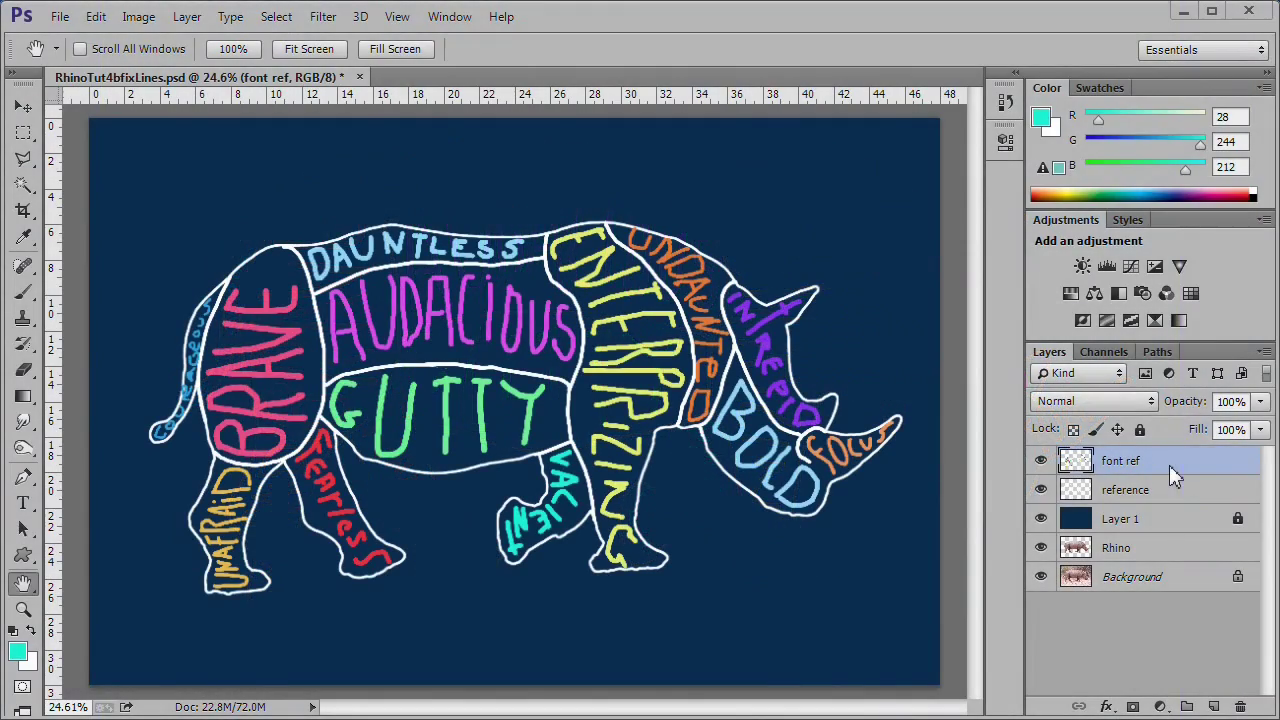
# Lower the font ref layer's opacity to 25% and lock the layer.
pyautogui.click(1235, 401)
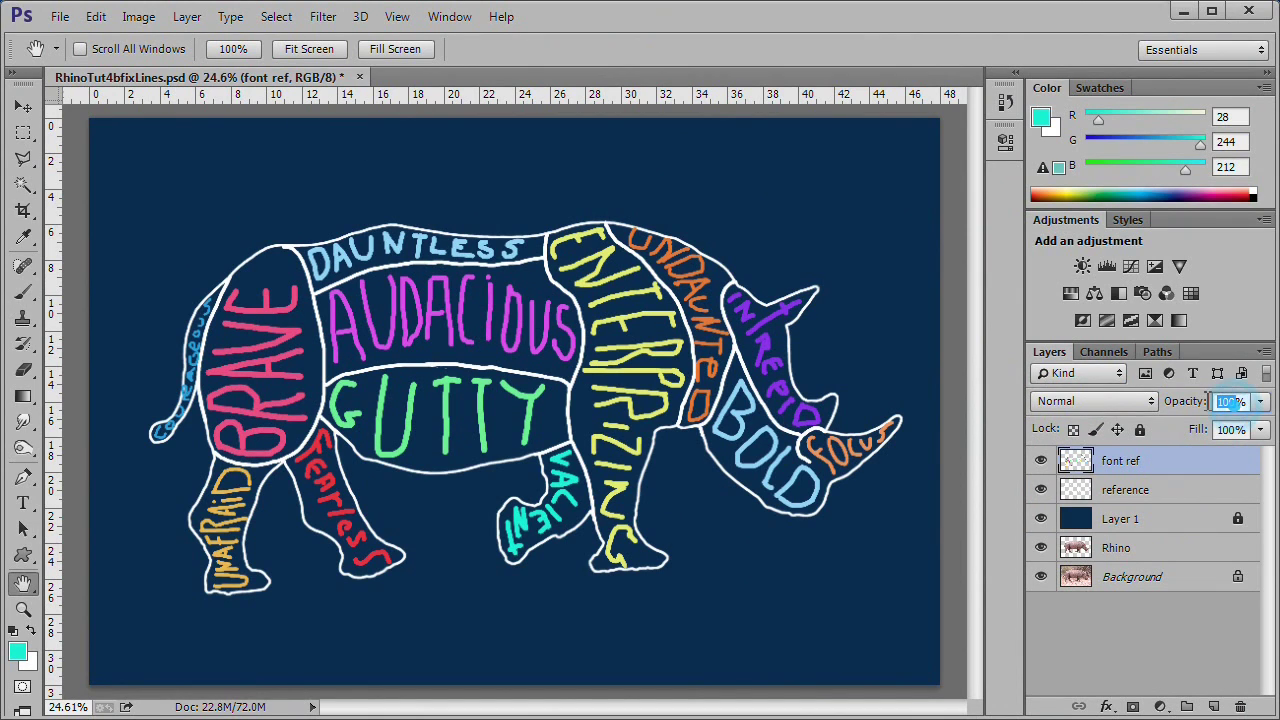
pyautogui.write('25')
pyautogui.press('Return')
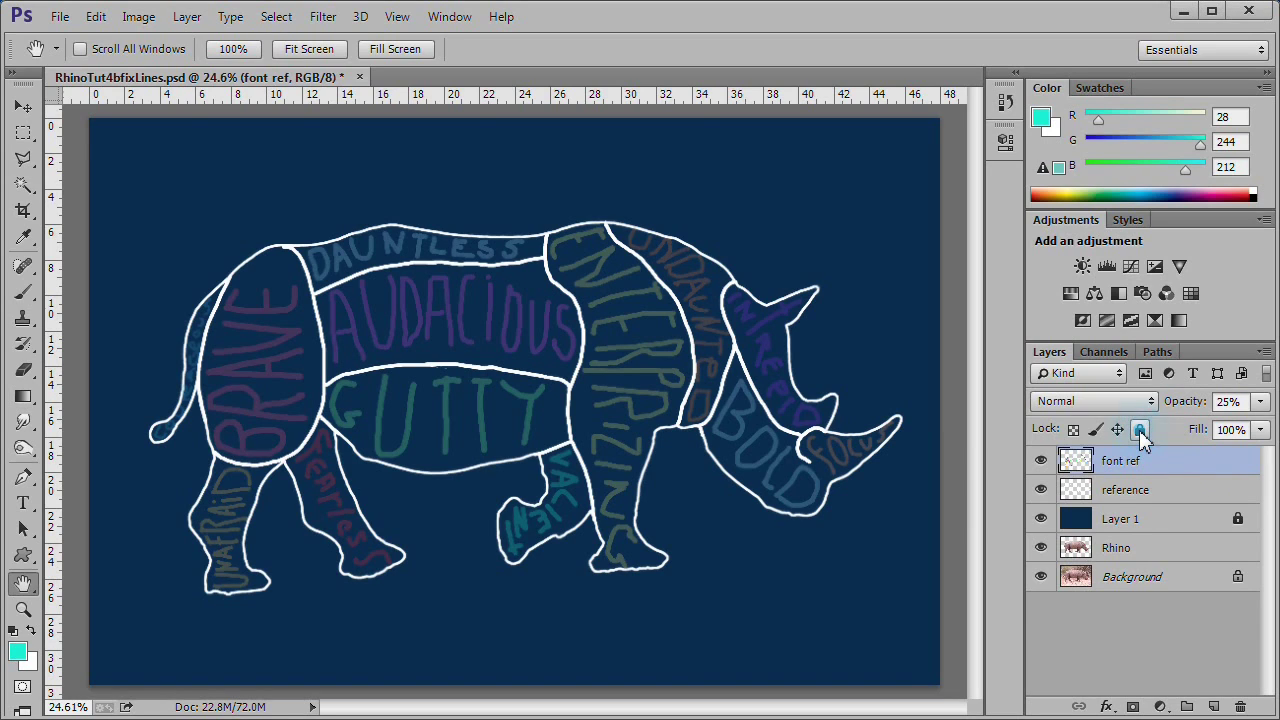
pyautogui.click(1141, 431)
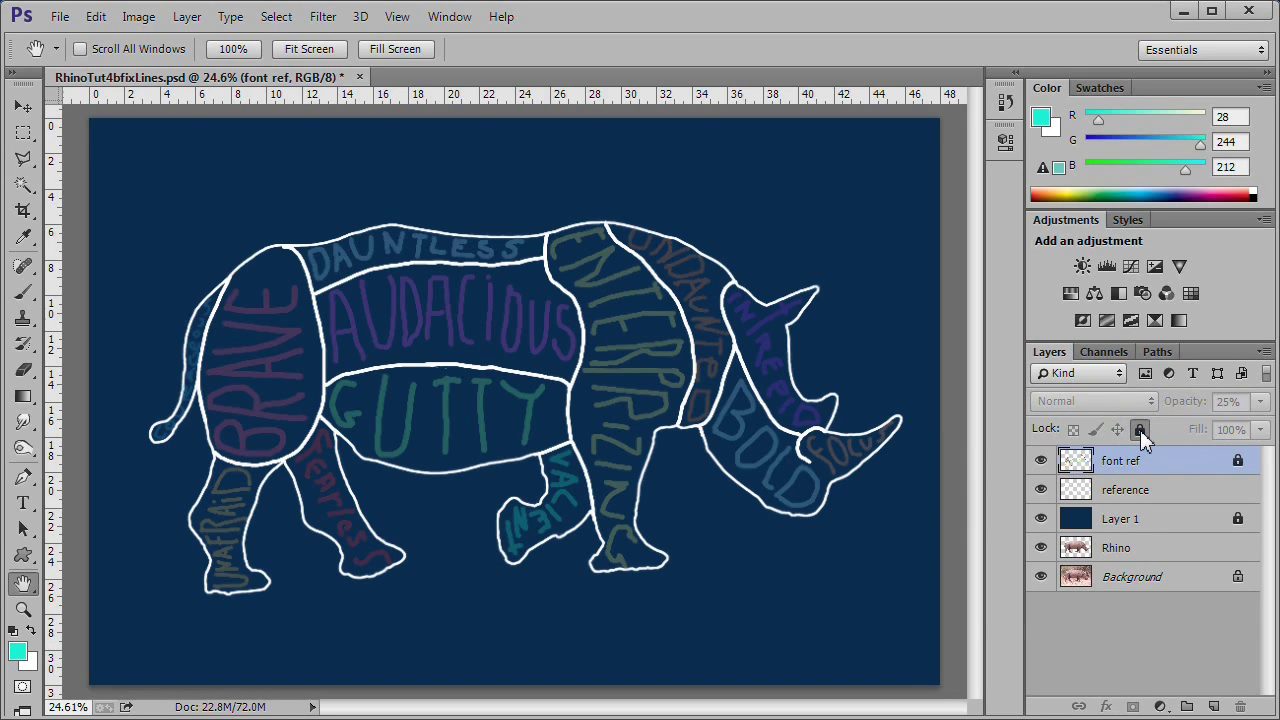
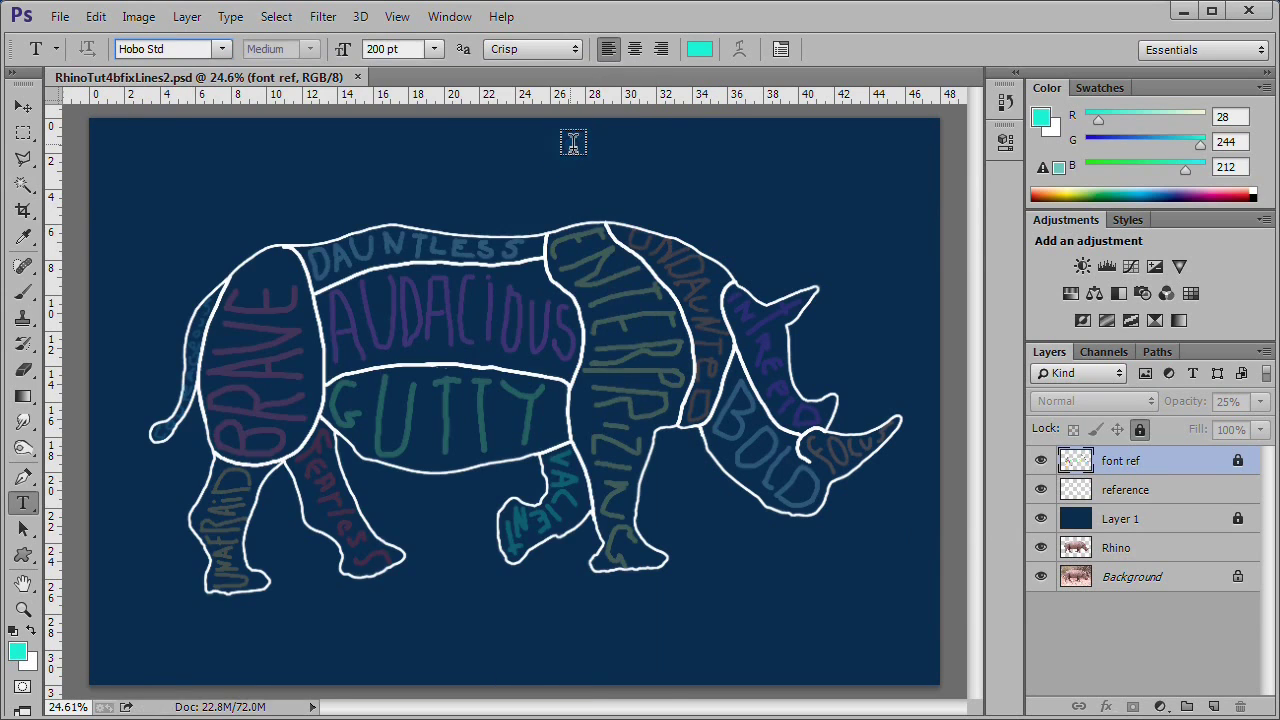
# Set the type colour to 91D5F5 and the font size to 300 pt.
pyautogui.click(699, 52)
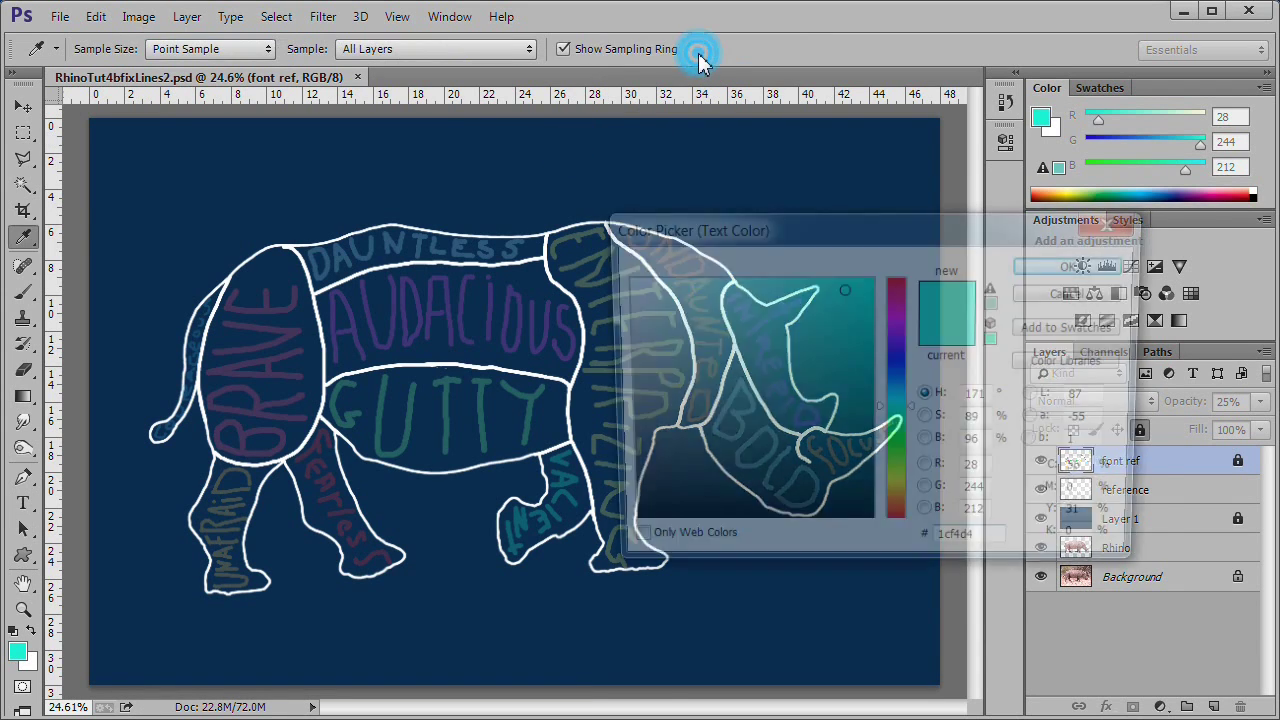
pyautogui.click(1000, 550)
pyautogui.write('91D5F5')
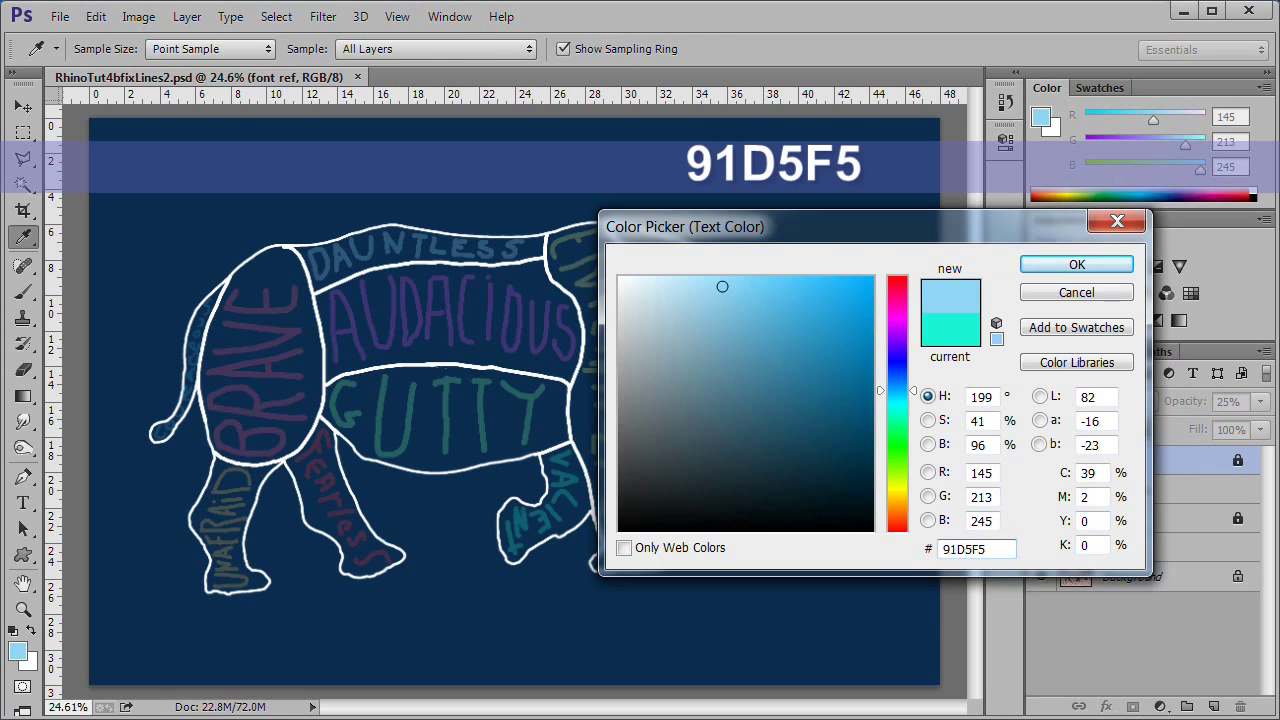
pyautogui.press('Return')
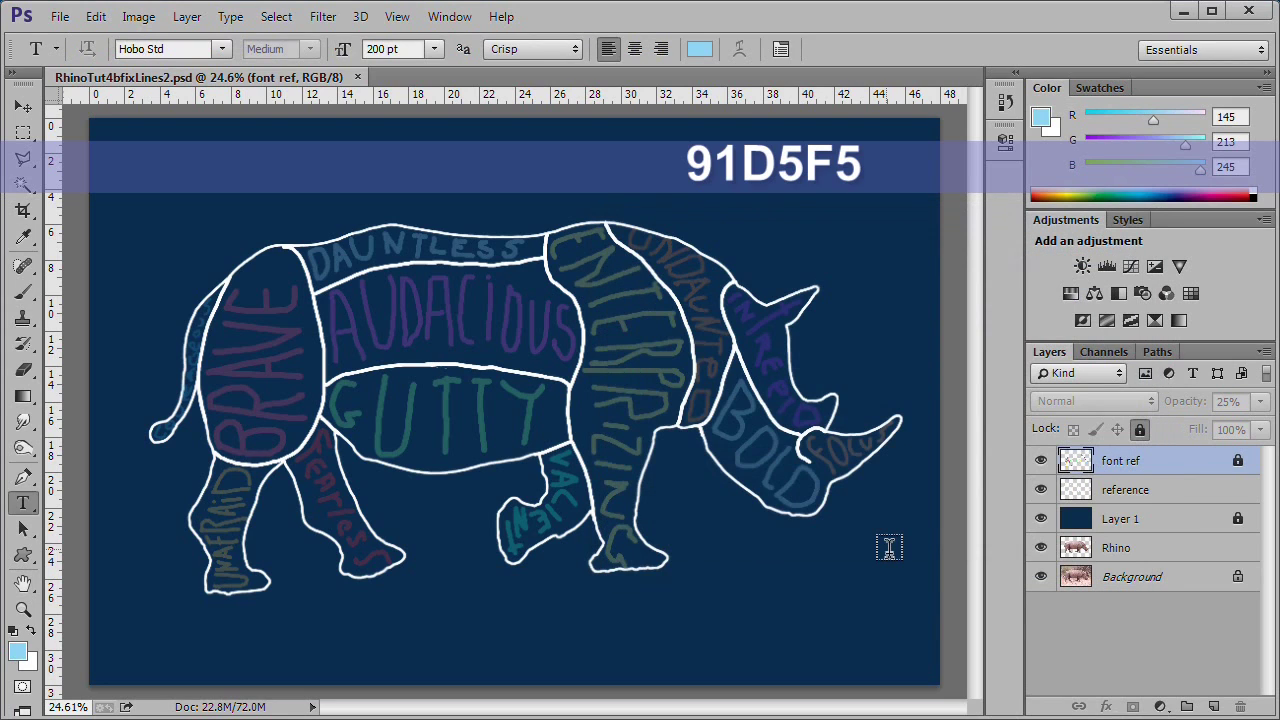
pyautogui.moveTo(342, 48); pyautogui.dragTo(358, 72)
pyautogui.write('300')
pyautogui.press('Return')
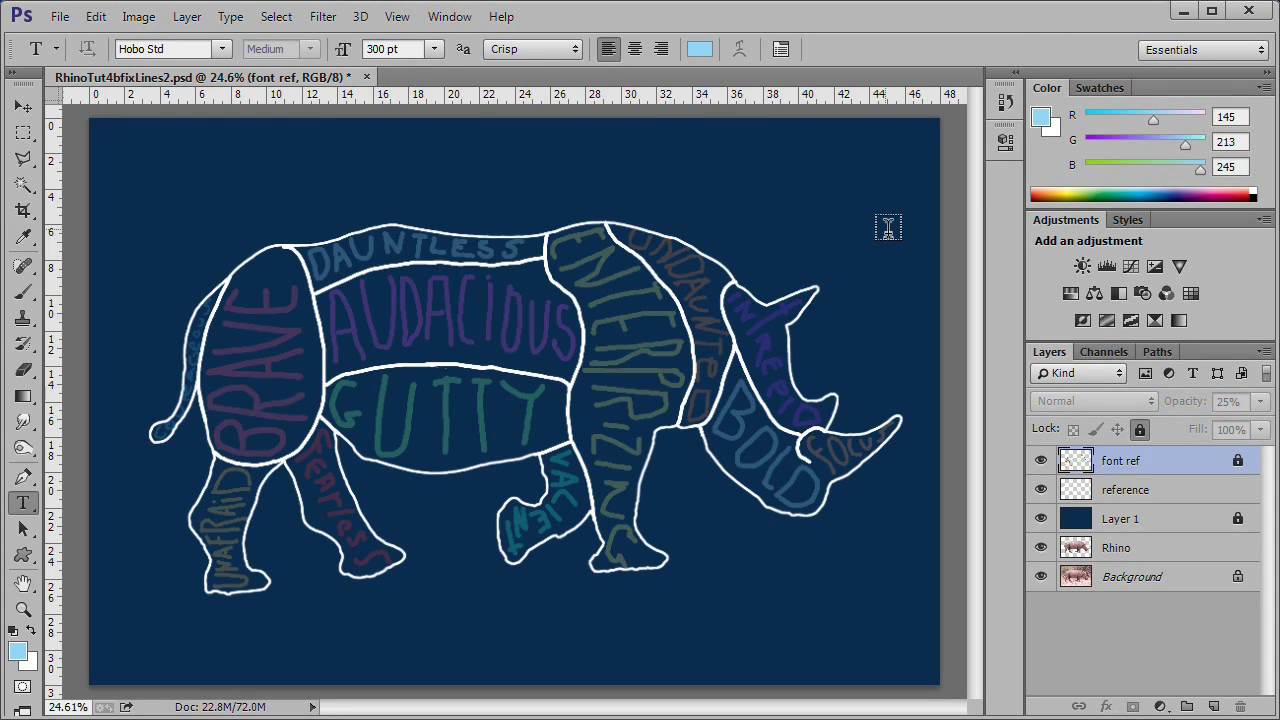
# Add the text BOLD in Hobo Std across the rhino's head as a new type layer.
pyautogui.click(683, 330)
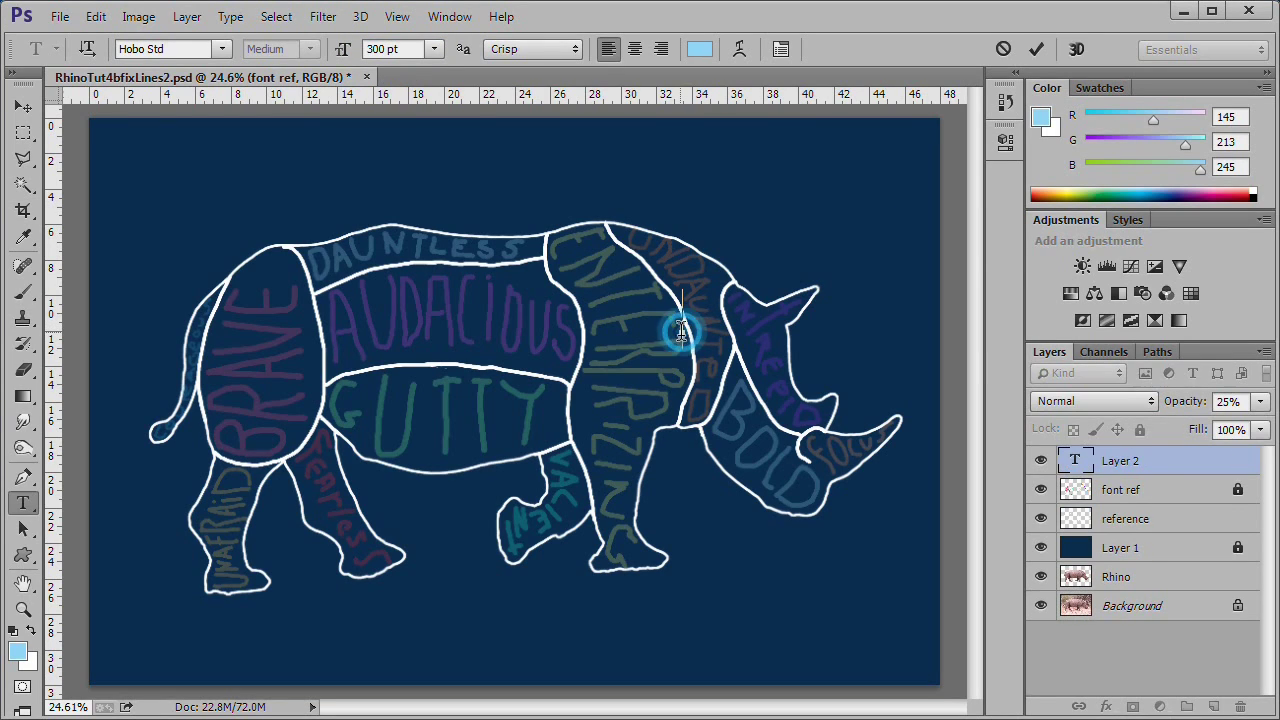
pyautogui.write('BOLD')
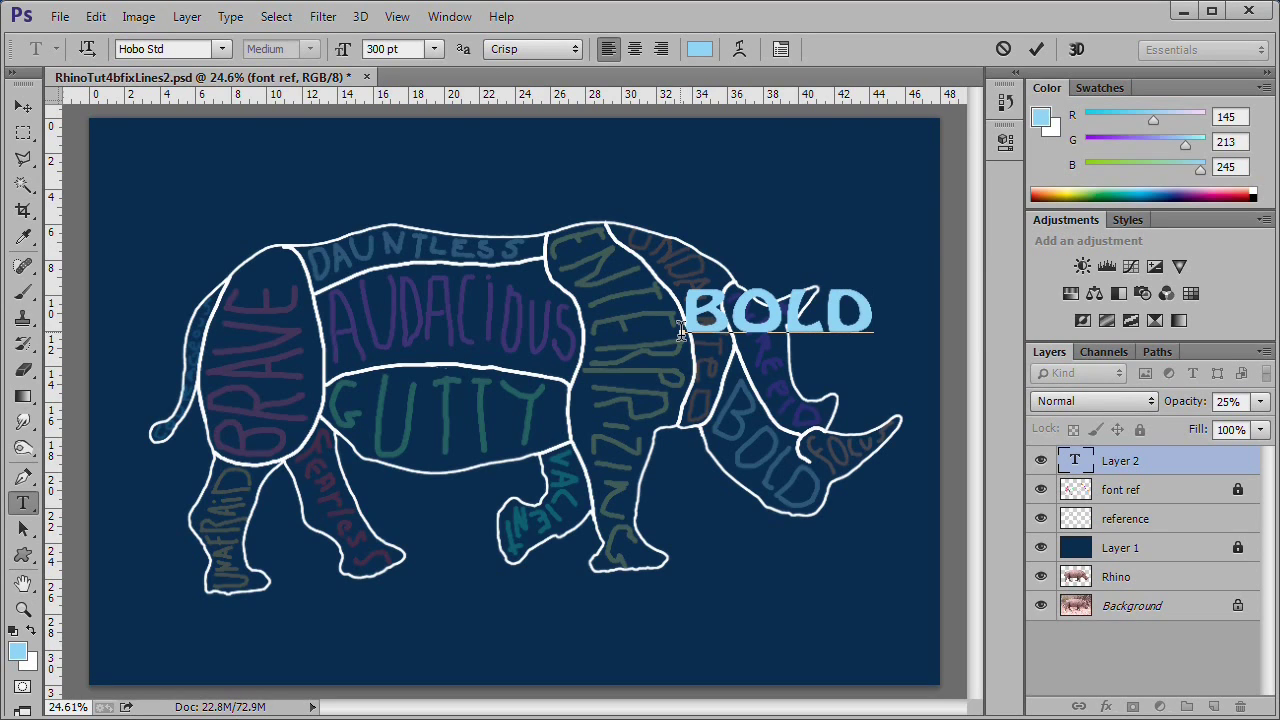
pyautogui.click(1036, 49)
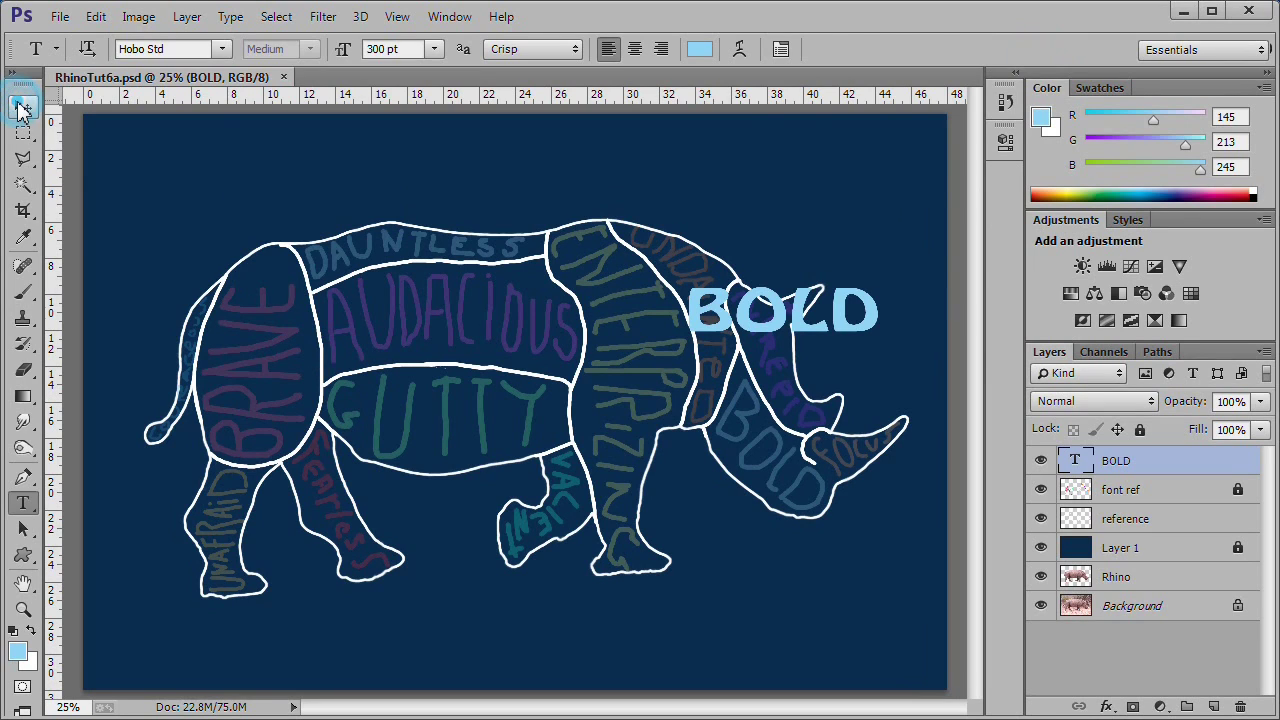
# Stretch the BOLD text to about 105% width and shift it slightly down and to the left.
pyautogui.click(22, 108)
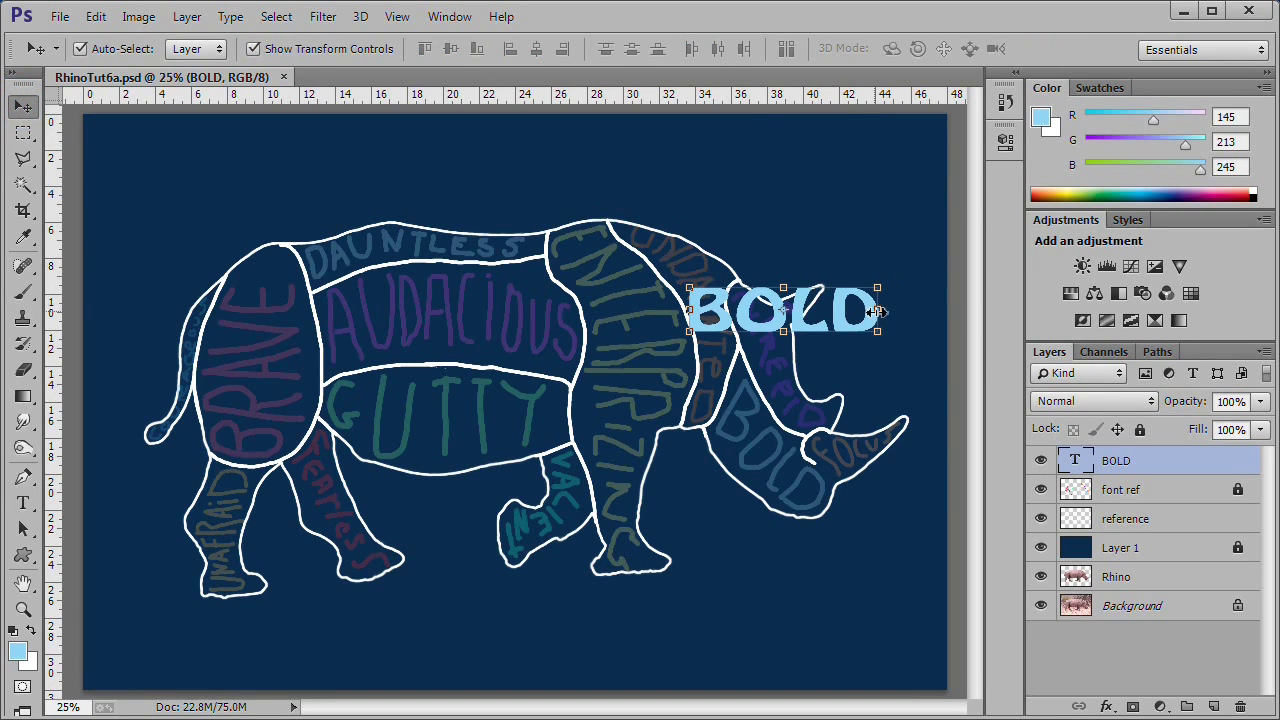
pyautogui.moveTo(879, 313); pyautogui.dragTo(890, 314)
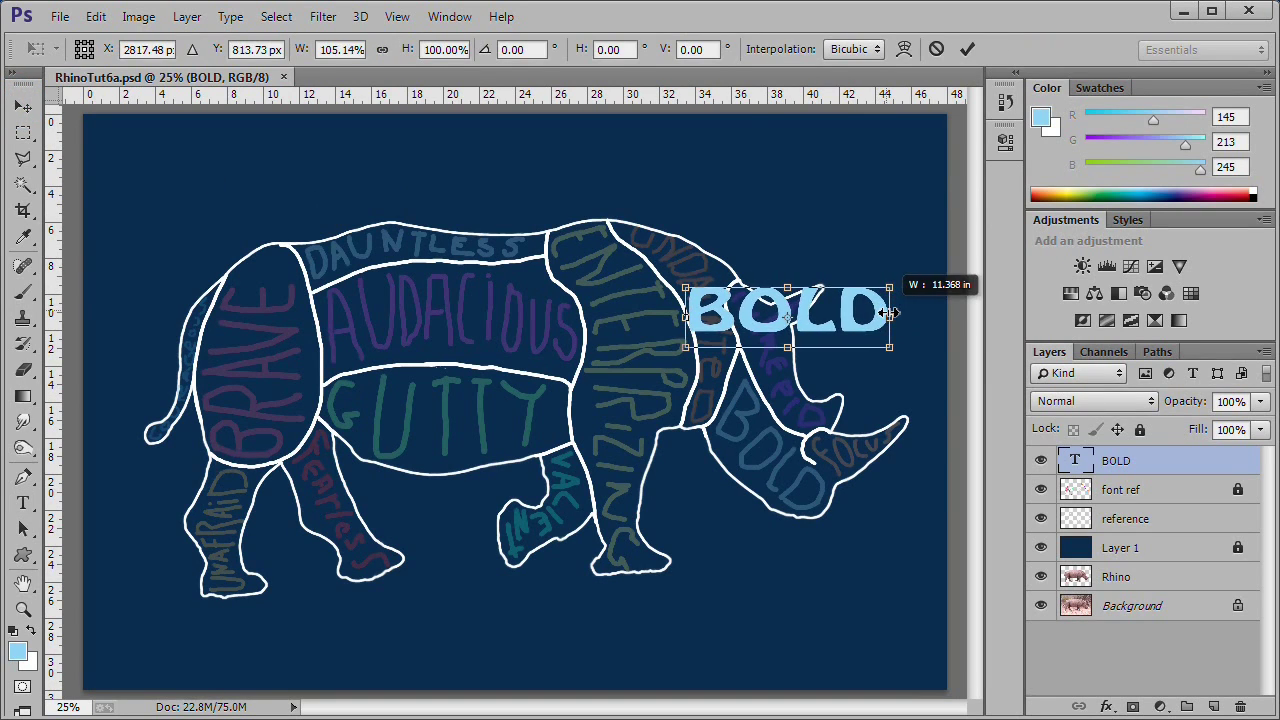
pyautogui.click(967, 48)
pyautogui.moveTo(783, 315); pyautogui.dragTo(774, 329)
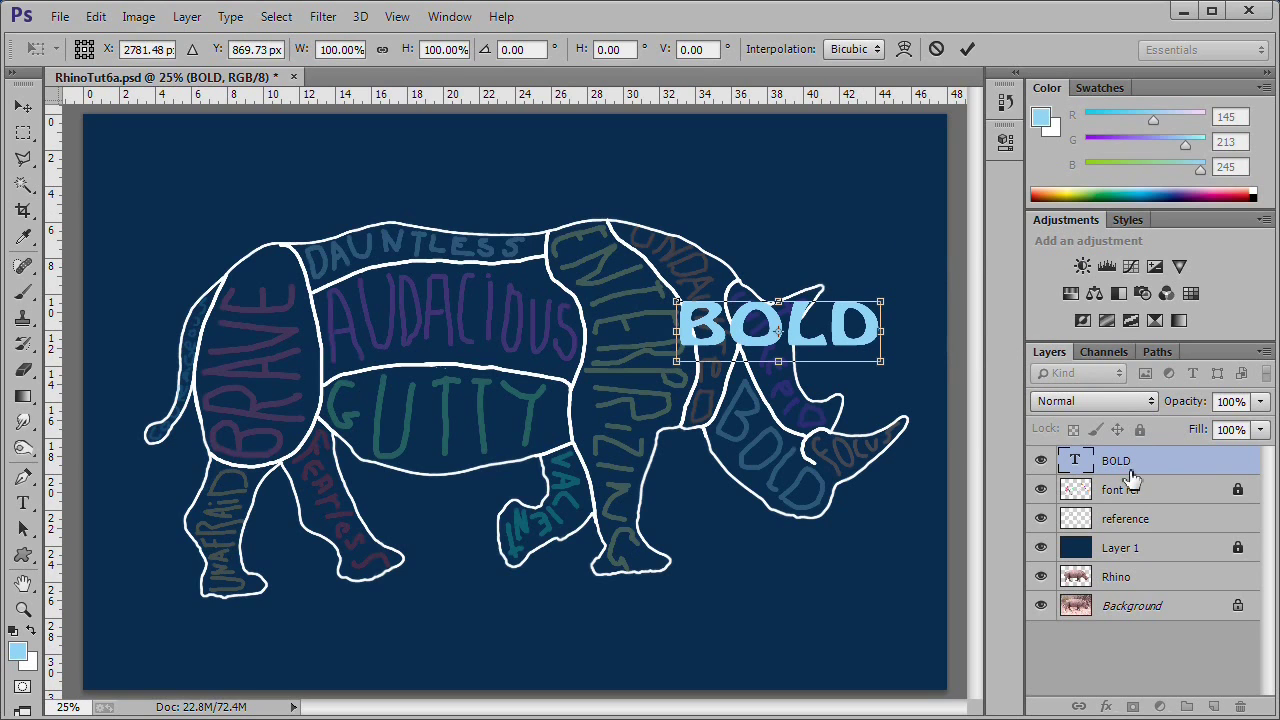
pyautogui.click(967, 48)
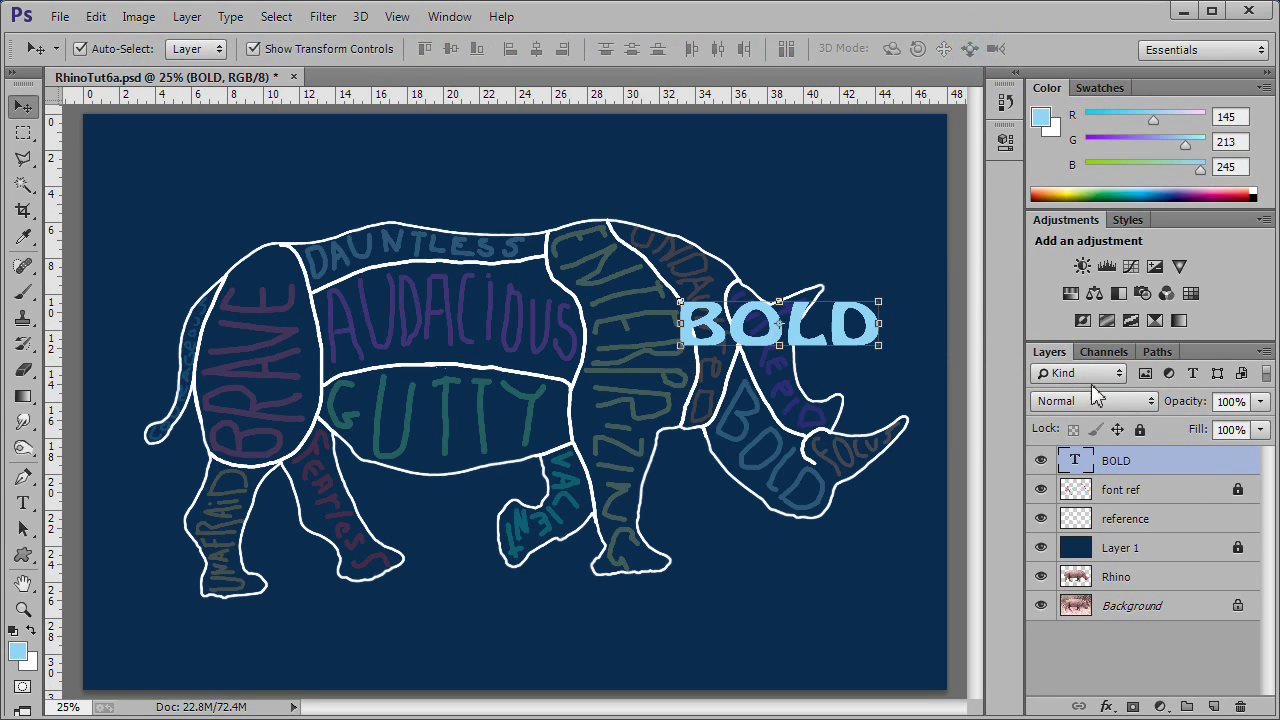
# Rasterize the BOLD type layer.
pyautogui.rightClick(1115, 470)
pyautogui.click(707, 191)
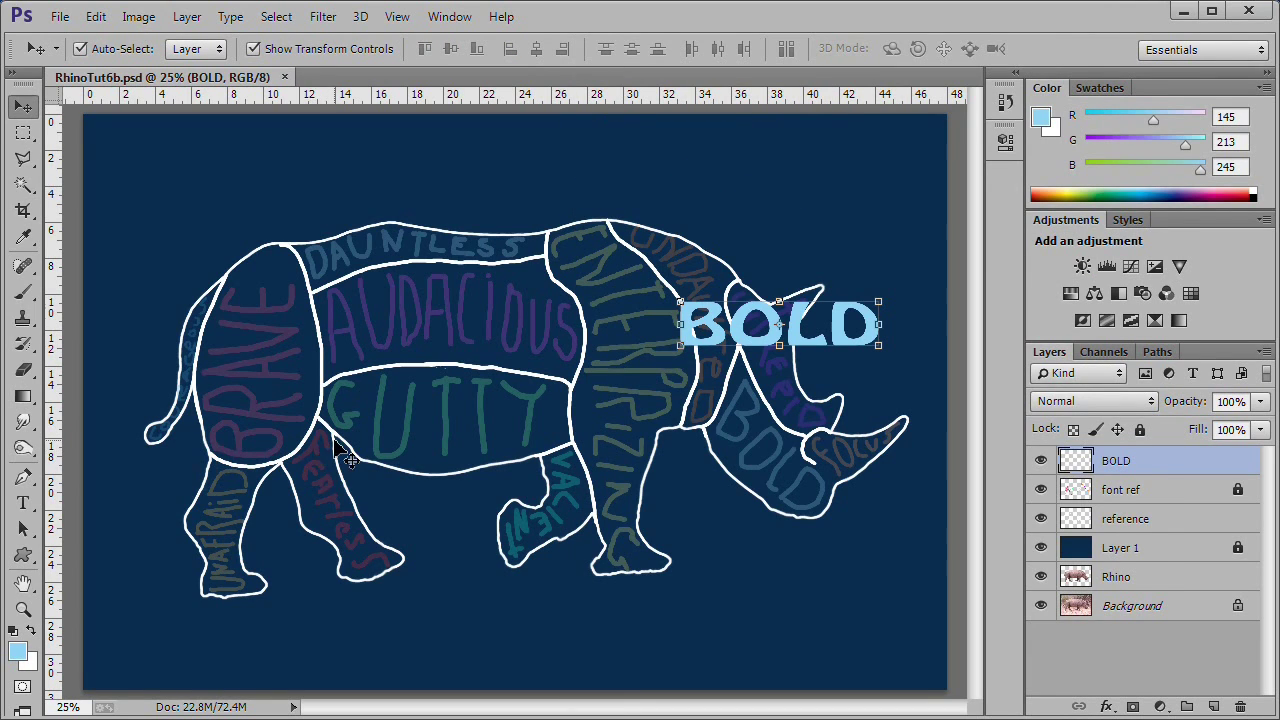
# Marquee-select the letter B and transform it into the jaw section's upper end, rotated about 31.4° with its height at about 124%.
pyautogui.scroll(4, 500, 428)
pyautogui.moveTo(612, 370); pyautogui.dragTo(186, 414)
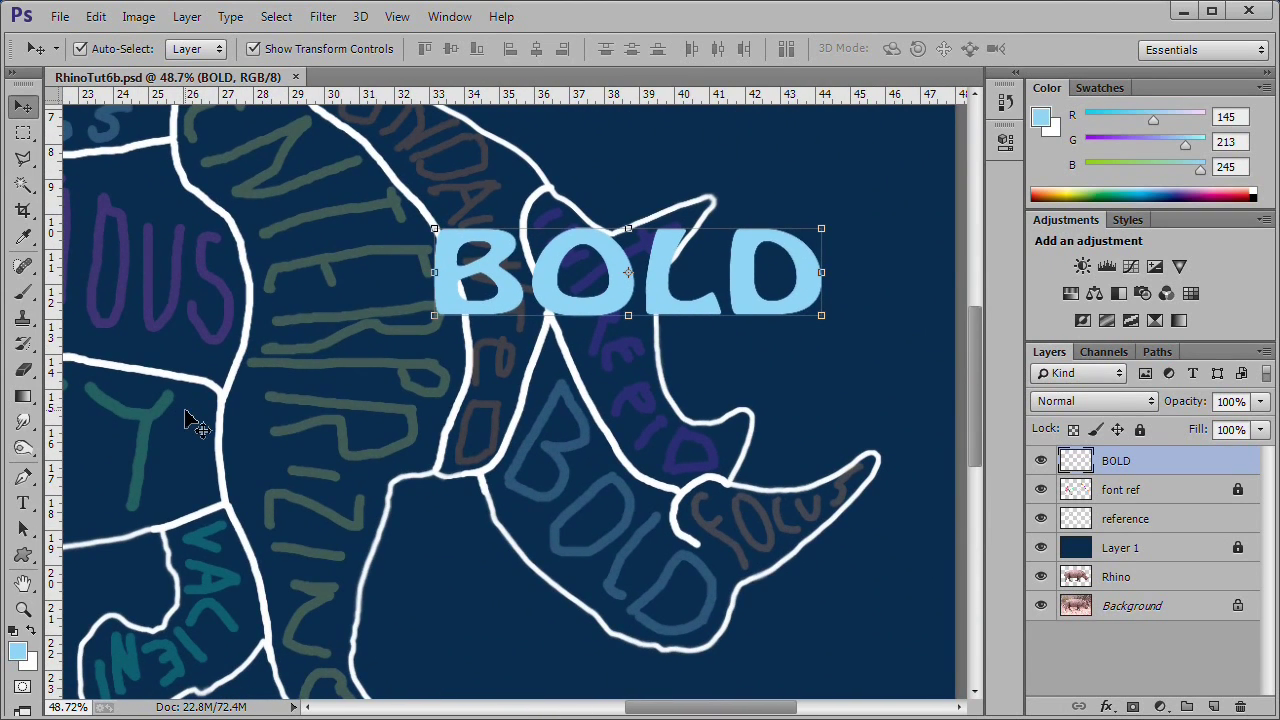
pyautogui.click(23, 131)
pyautogui.moveTo(427, 221); pyautogui.dragTo(528, 340)
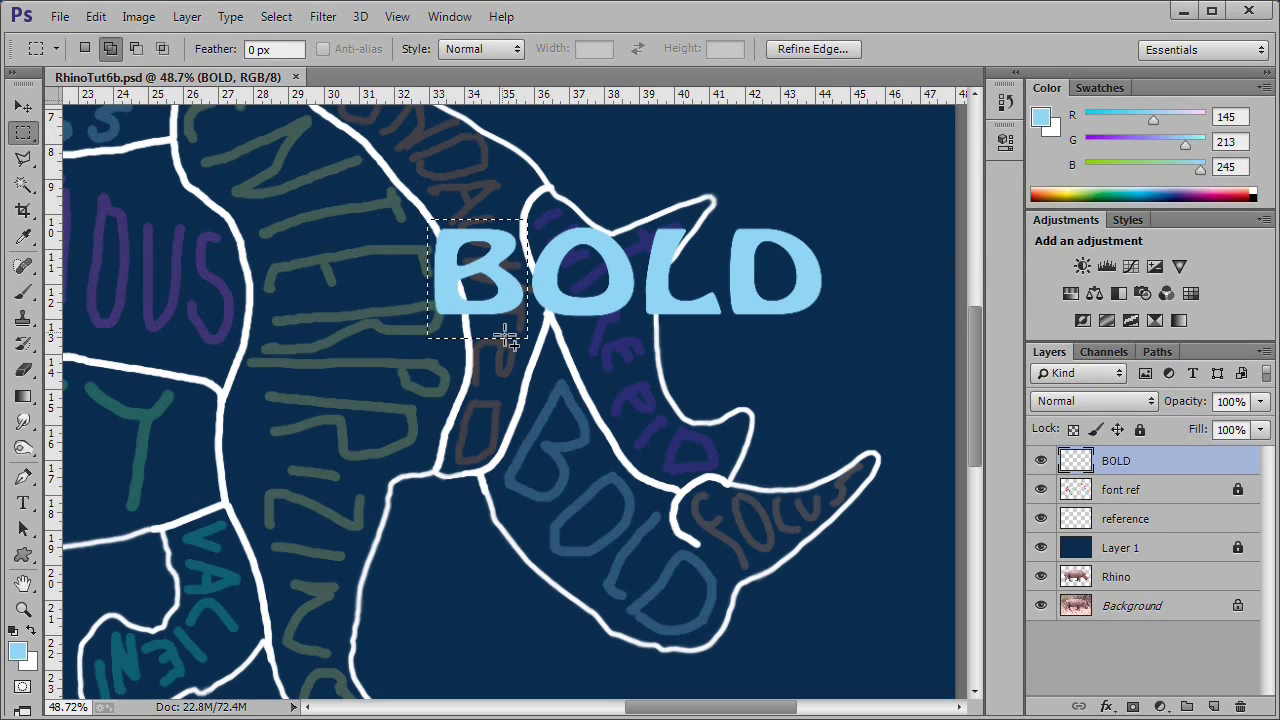
pyautogui.hotkey('ctrl', 't')
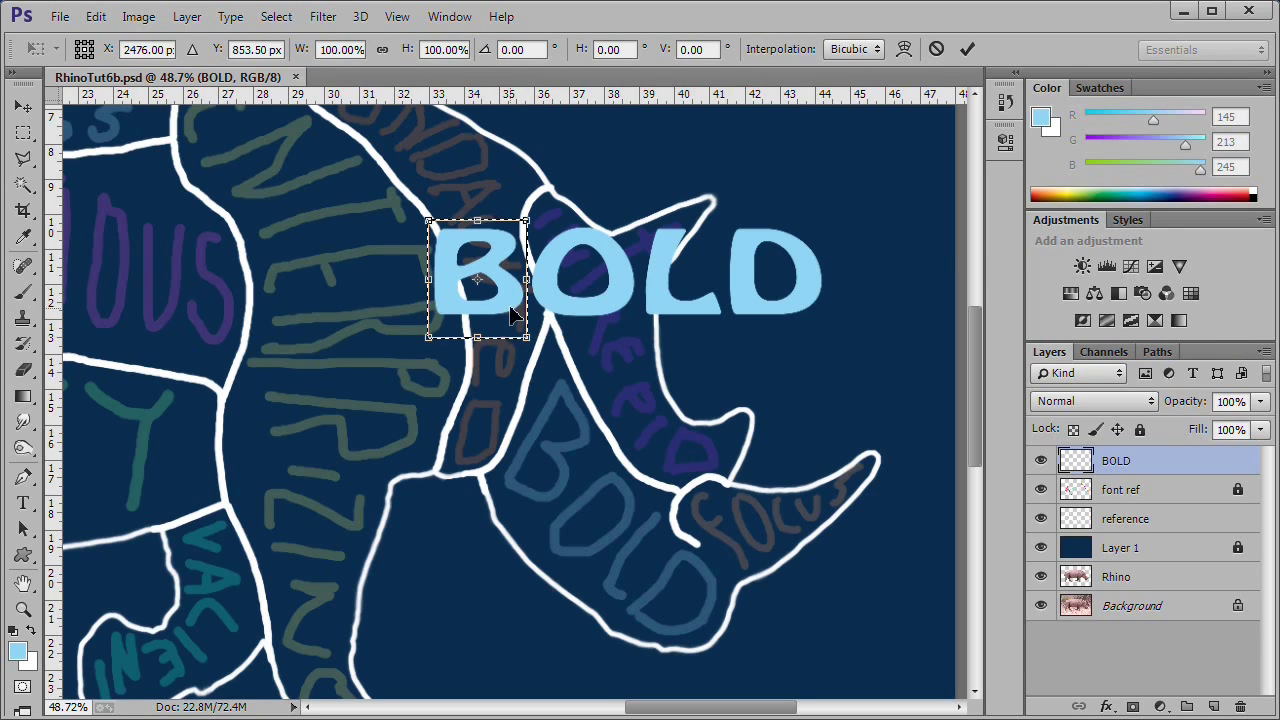
pyautogui.moveTo(510, 310); pyautogui.dragTo(551, 470)
pyautogui.moveTo(580, 374); pyautogui.dragTo(638, 410)
pyautogui.moveTo(535, 458); pyautogui.dragTo(575, 471)
pyautogui.moveTo(530, 520); pyautogui.dragTo(508, 536)
pyautogui.moveTo(585, 408)
pyautogui.mouseDown()
pyautogui.moveTo(591, 377)
pyautogui.moveTo(583, 405)
pyautogui.mouseUp()
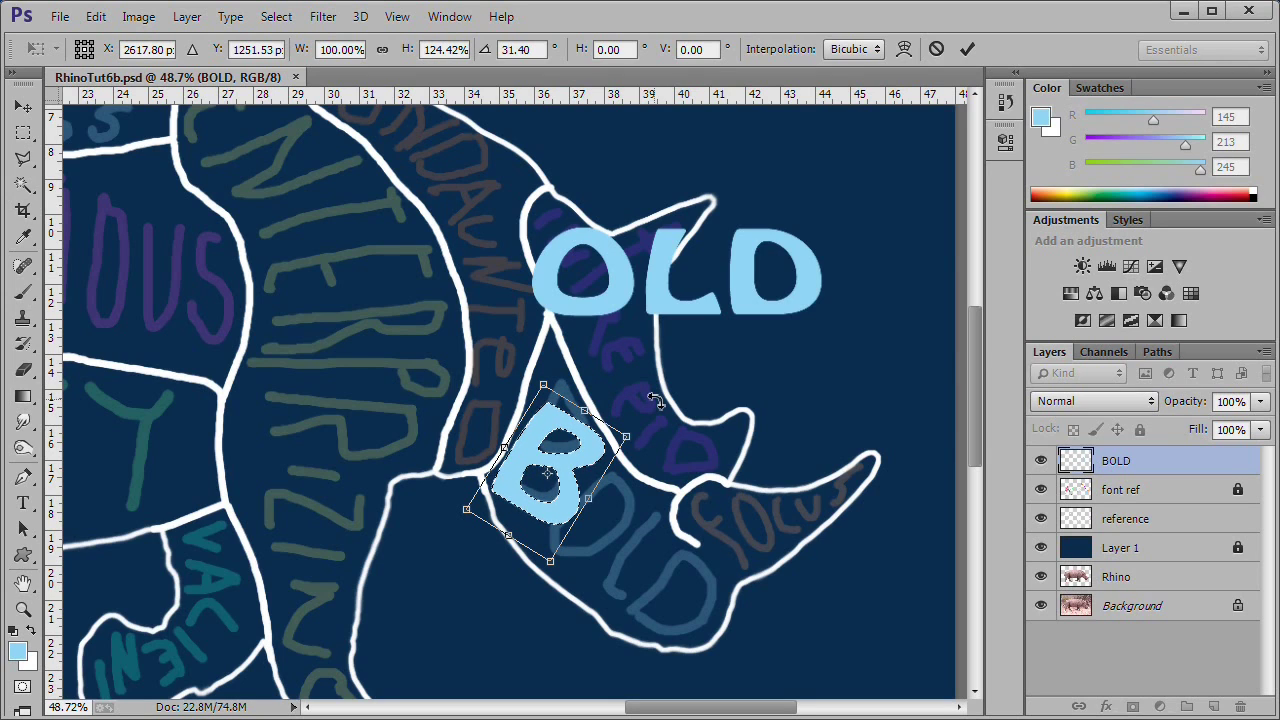
# Warp the B so it tapers into the jaw section's pointed upper corner and its base bulges out to the jaw outline.
pyautogui.rightClick(577, 468)
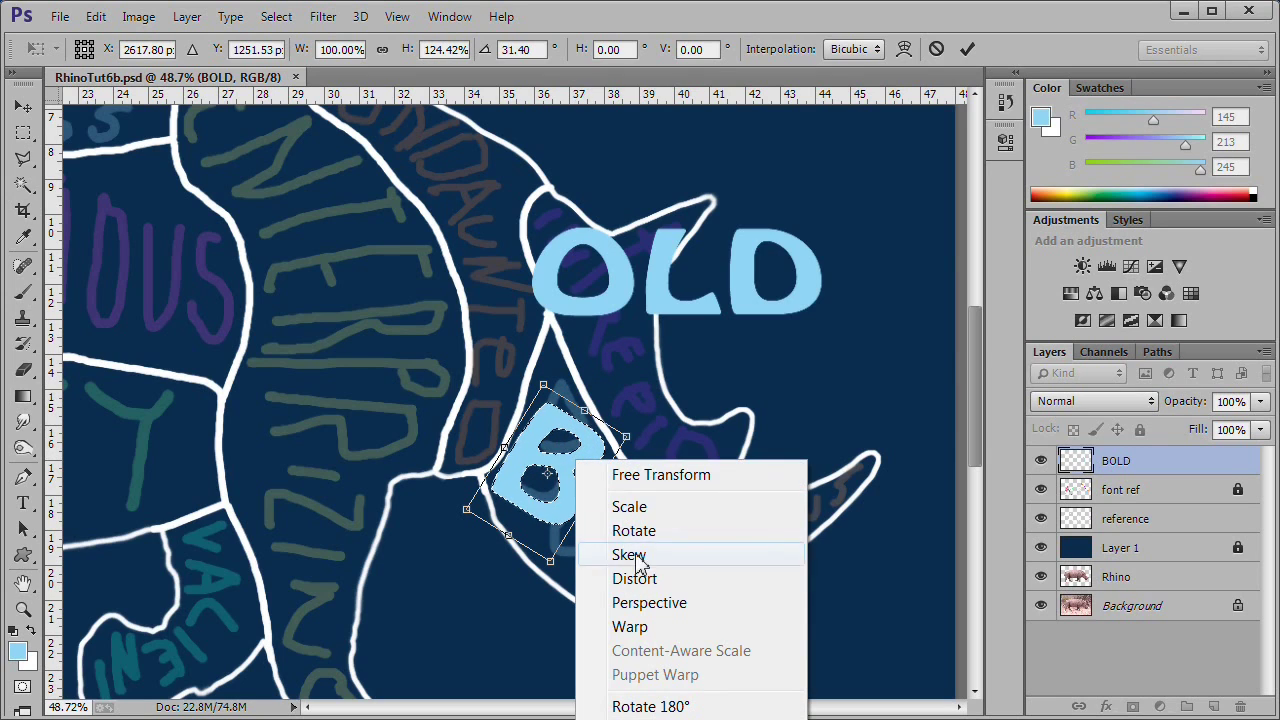
pyautogui.click(662, 628)
pyautogui.scroll(5, 563, 575)
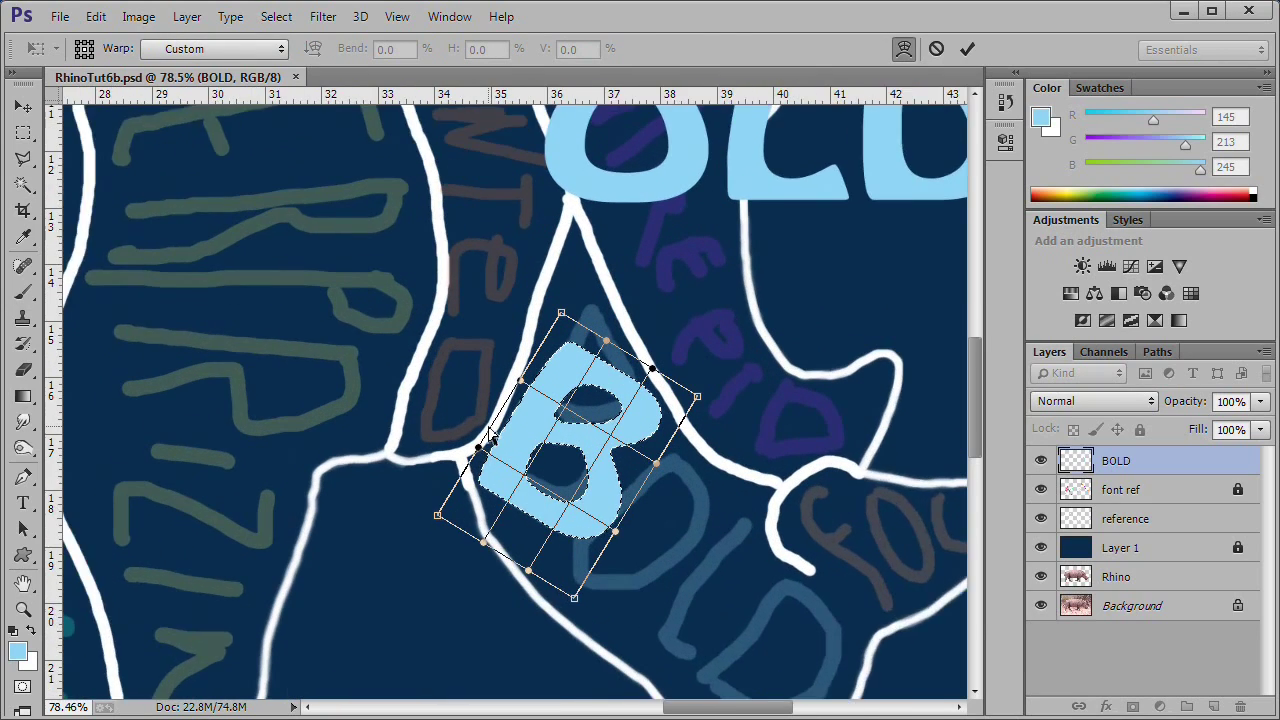
pyautogui.moveTo(577, 293); pyautogui.dragTo(596, 170)
pyautogui.moveTo(634, 470); pyautogui.dragTo(650, 466)
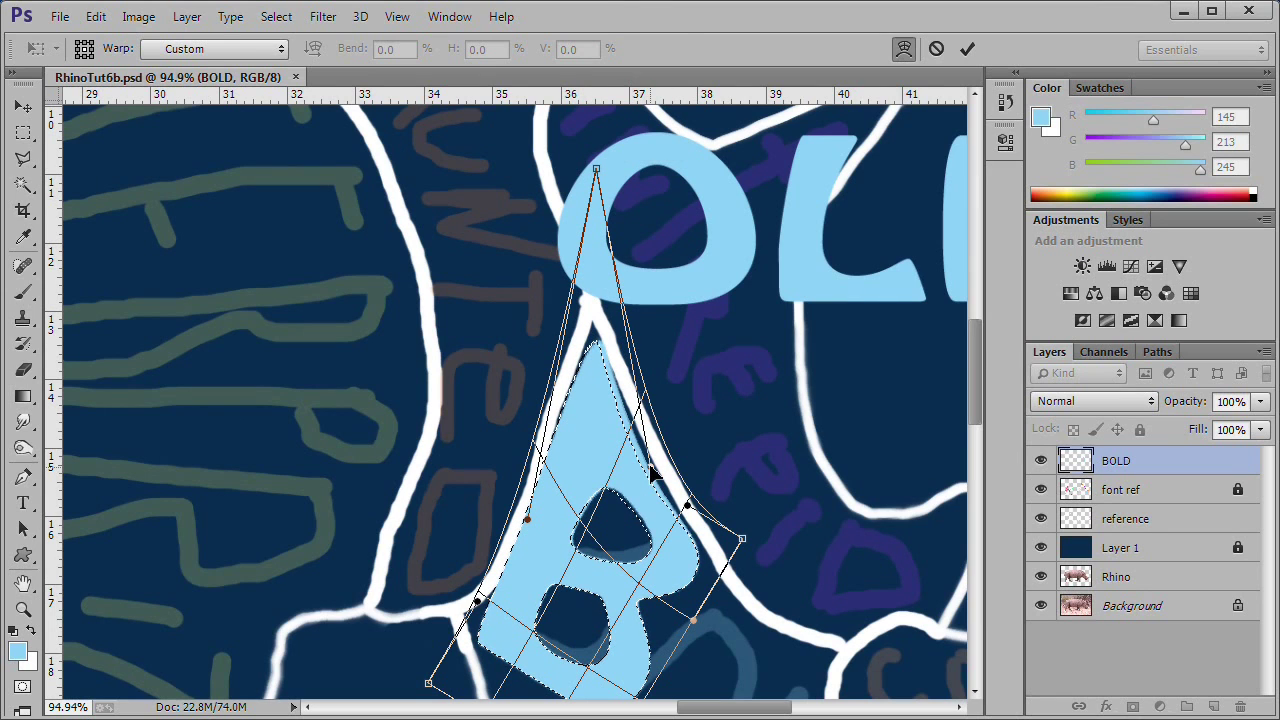
pyautogui.scroll(-5, 974, 392)
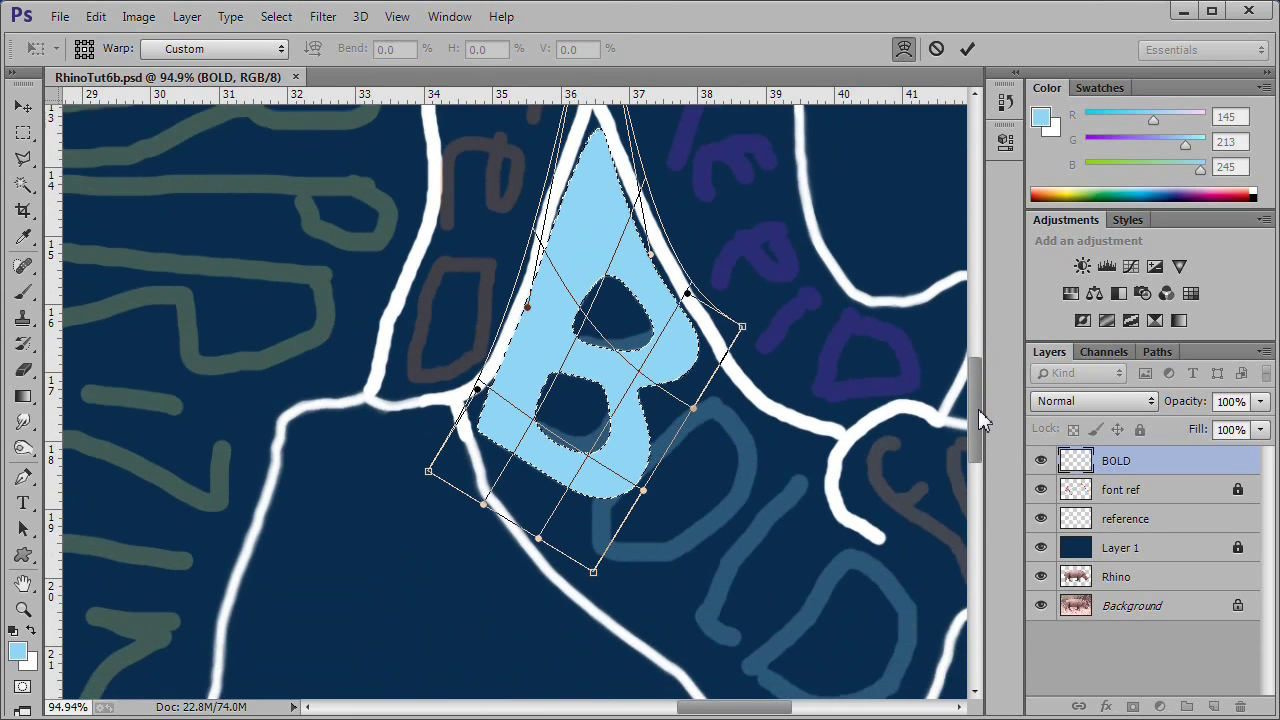
pyautogui.moveTo(486, 509); pyautogui.dragTo(467, 525)
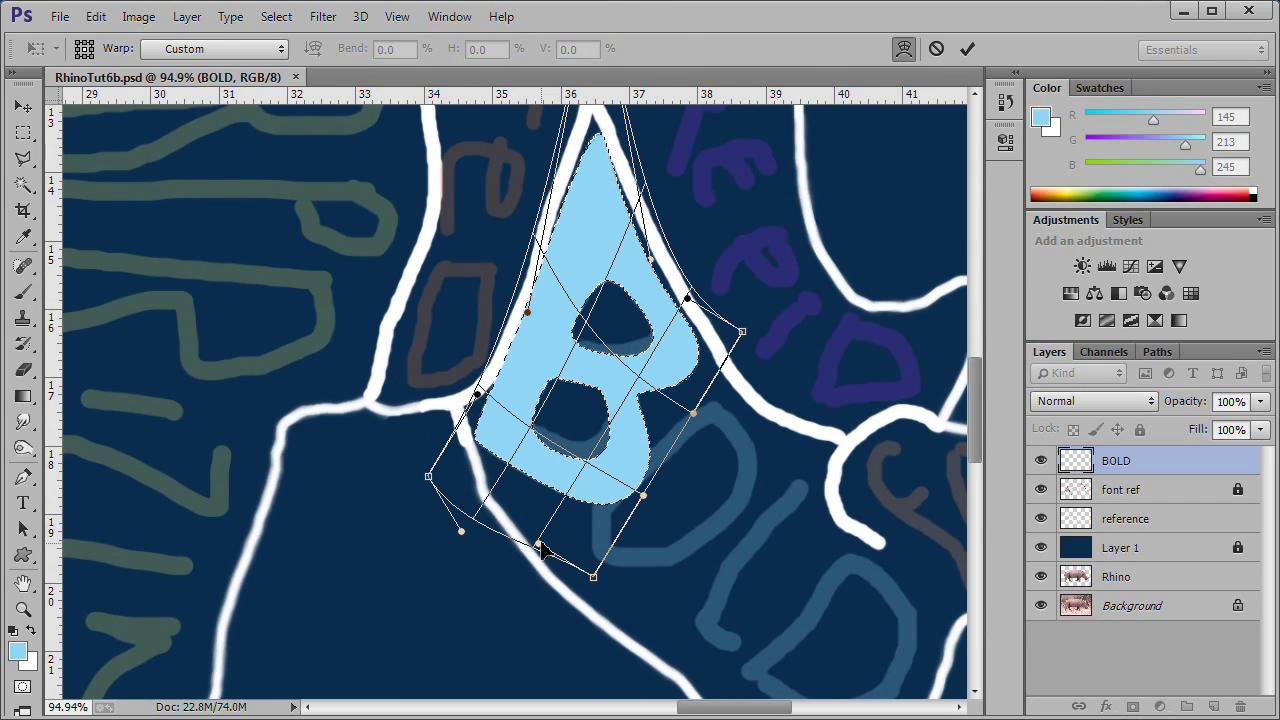
pyautogui.moveTo(537, 556); pyautogui.dragTo(449, 651)
pyautogui.scroll(1, 966, 414)
pyautogui.keyDown('alt'); pyautogui.scroll(-3, 882, 403); pyautogui.keyUp('alt')
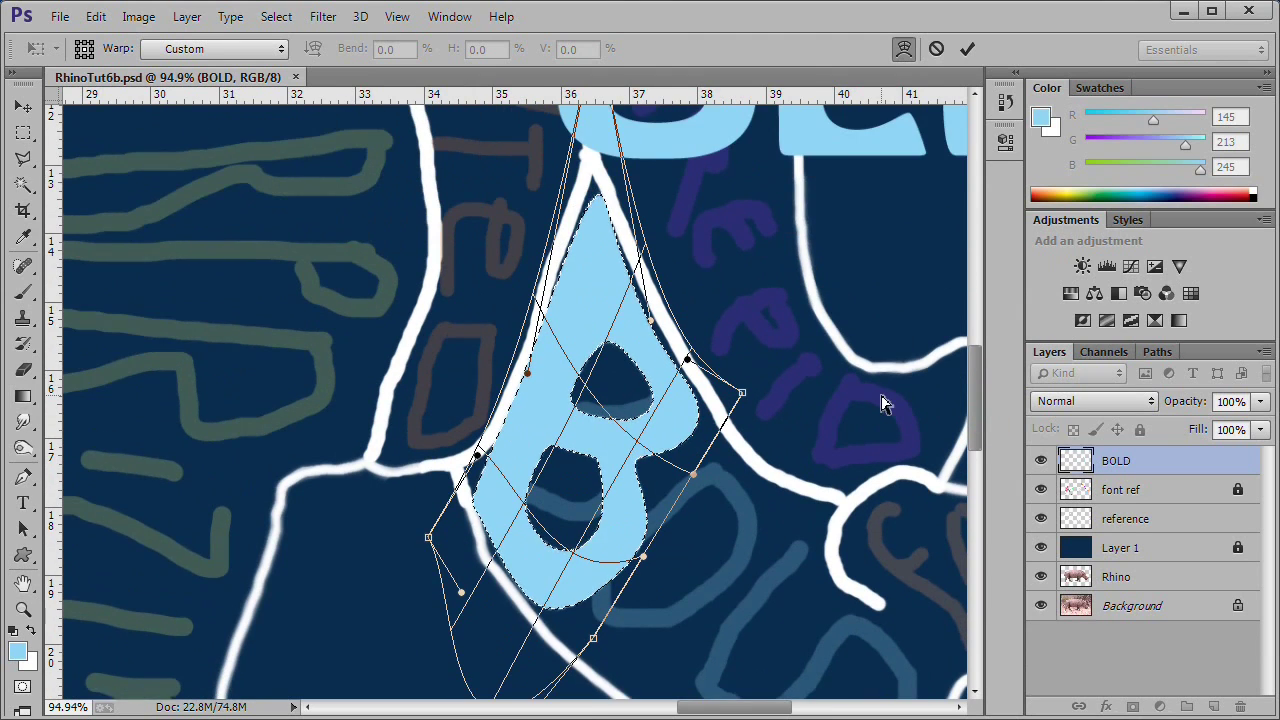
pyautogui.keyDown('alt'); pyautogui.scroll(-1, 882, 403); pyautogui.keyUp('alt')
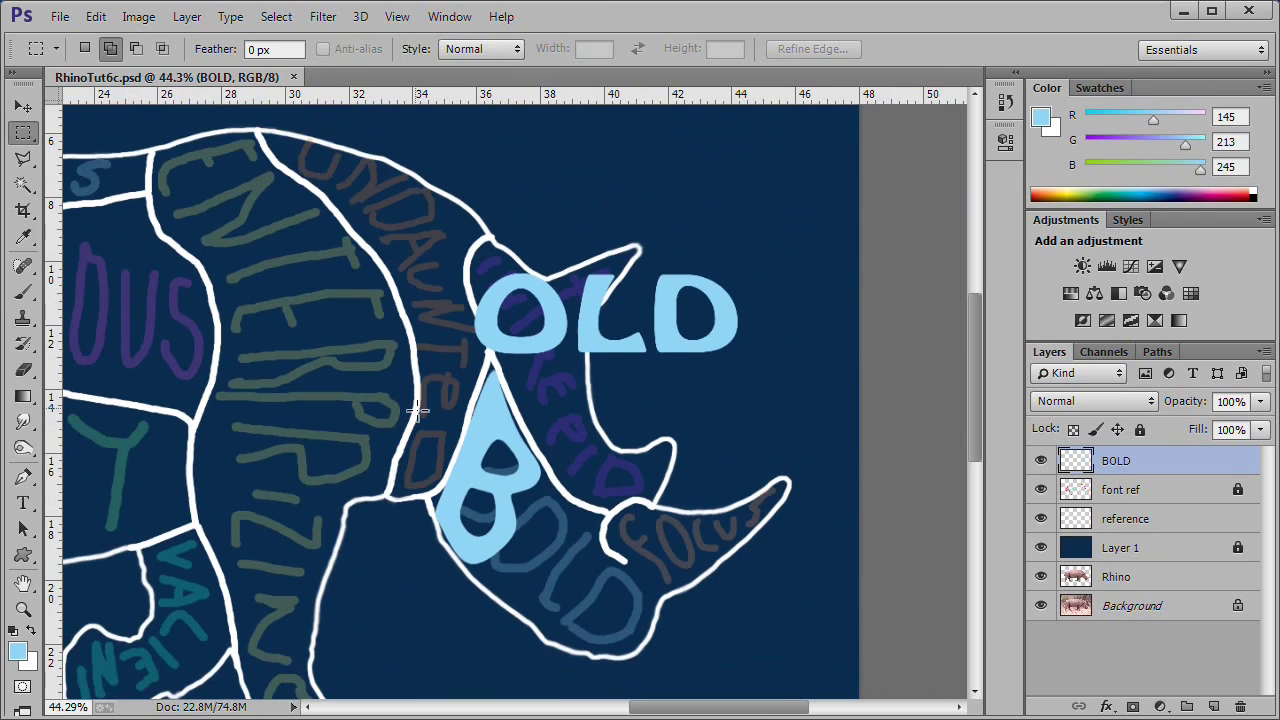
# Select the letter O and fit it beside the B in the jaw section, rotated about 35°, about 68% wide and 140% high.
pyautogui.moveTo(470, 270); pyautogui.dragTo(551, 314)
pyautogui.hotkey('ctrl', 't')
pyautogui.moveTo(566, 263); pyautogui.dragTo(568, 566)
pyautogui.moveTo(564, 519); pyautogui.dragTo(573, 504)
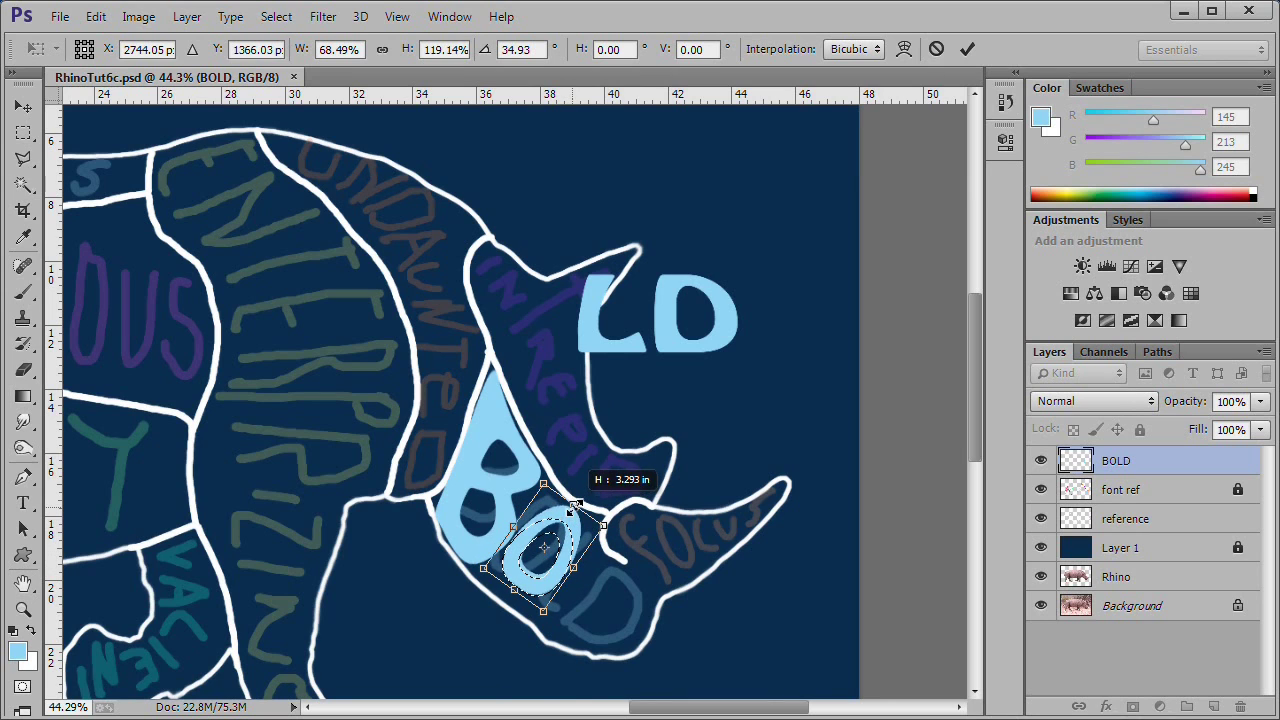
pyautogui.moveTo(515, 591); pyautogui.dragTo(507, 598)
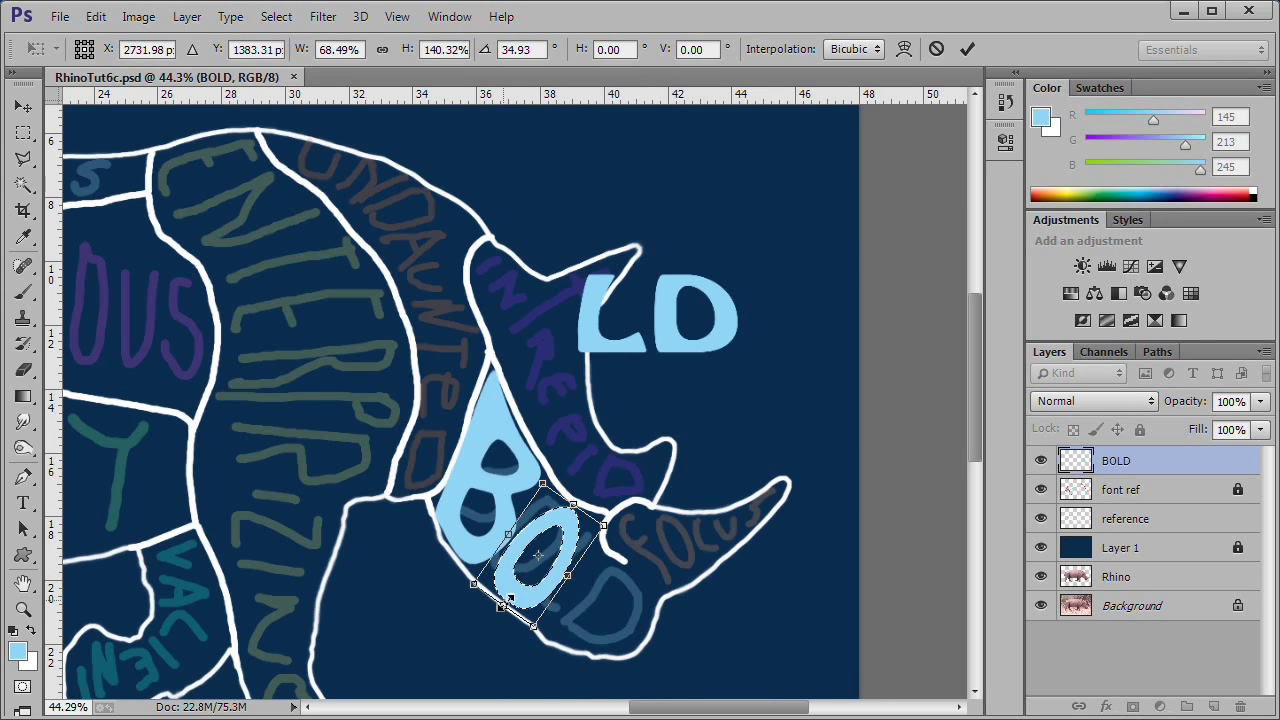
# Warp the O so its corners follow the jaw section's outline beside the B.
pyautogui.rightClick(500, 616)
pyautogui.click(560, 400)
pyautogui.scroll(2, 505, 652)
pyautogui.moveTo(540, 638); pyautogui.dragTo(544, 636)
pyautogui.moveTo(658, 457); pyautogui.dragTo(671, 461)
pyautogui.moveTo(559, 411); pyautogui.dragTo(549, 374)
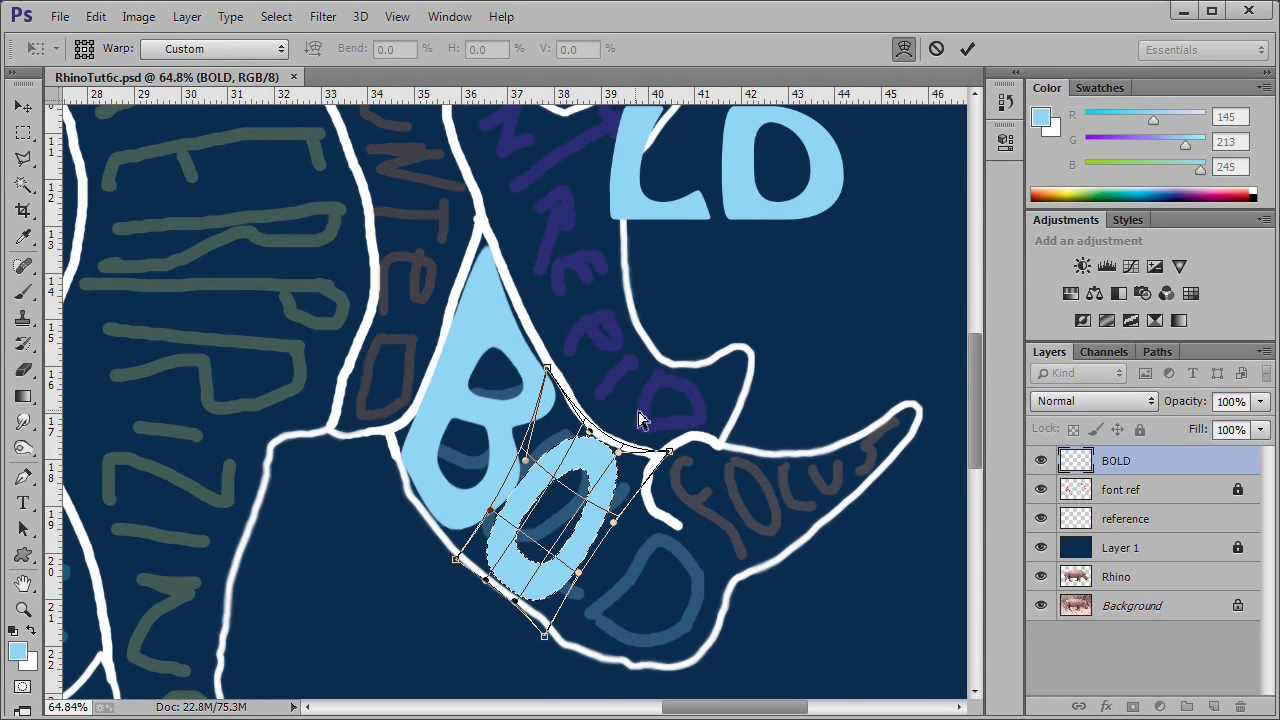
pyautogui.click(967, 48)
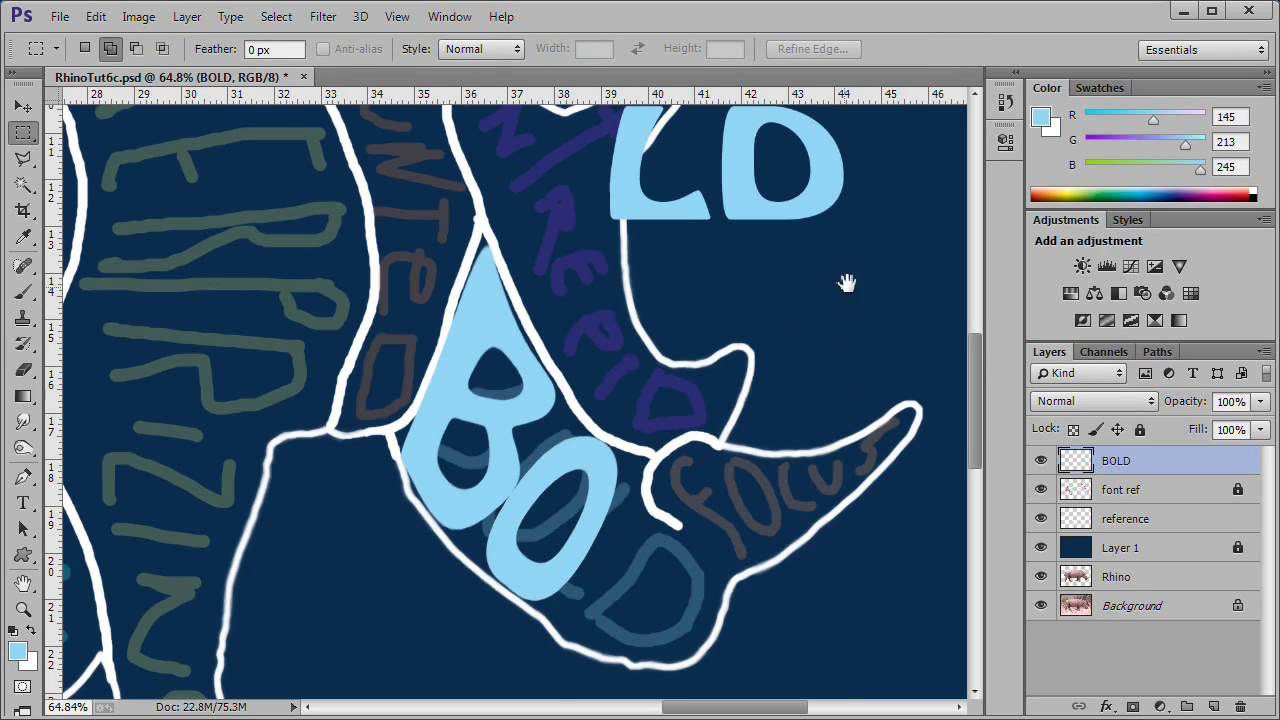
# Select the letter L and fit it beside the O in the jaw section, rotated about 23.8°, about 63% wide and 136% high.
pyautogui.moveTo(846, 283); pyautogui.dragTo(859, 383)
pyautogui.moveTo(610, 205); pyautogui.dragTo(727, 349)
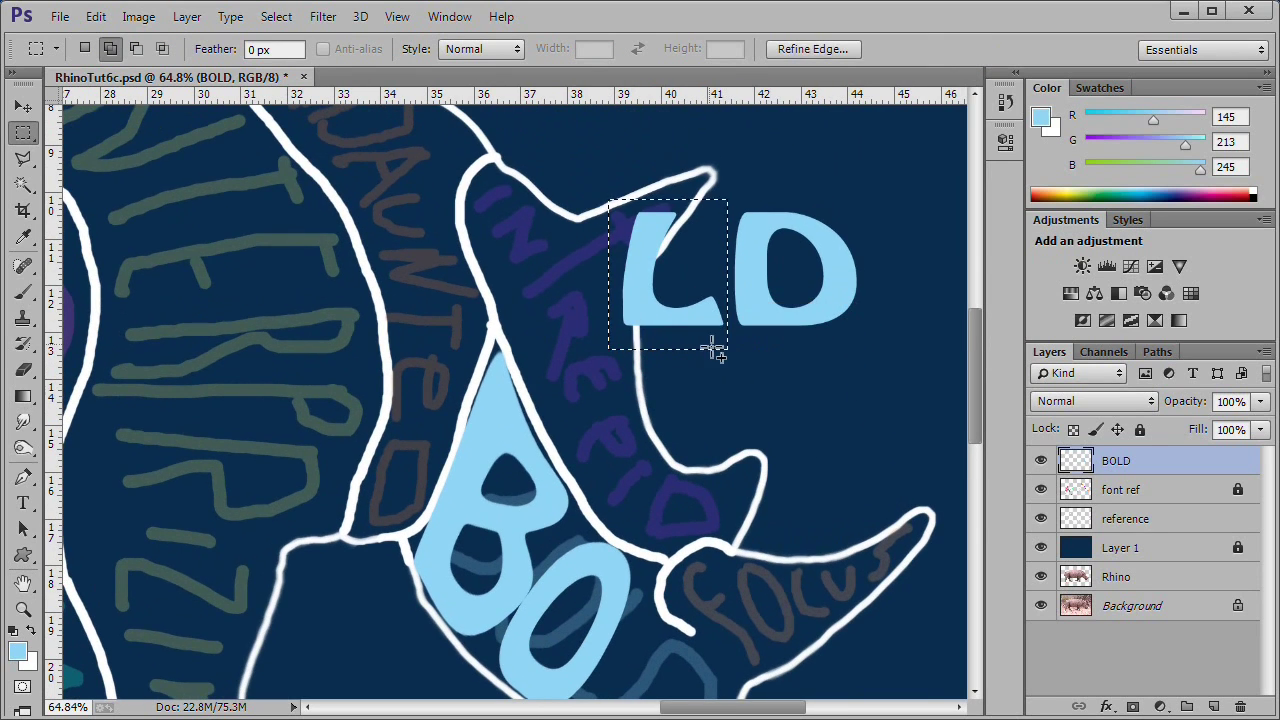
pyautogui.hotkey('ctrl', 't')
pyautogui.moveTo(727, 276); pyautogui.dragTo(697, 276)
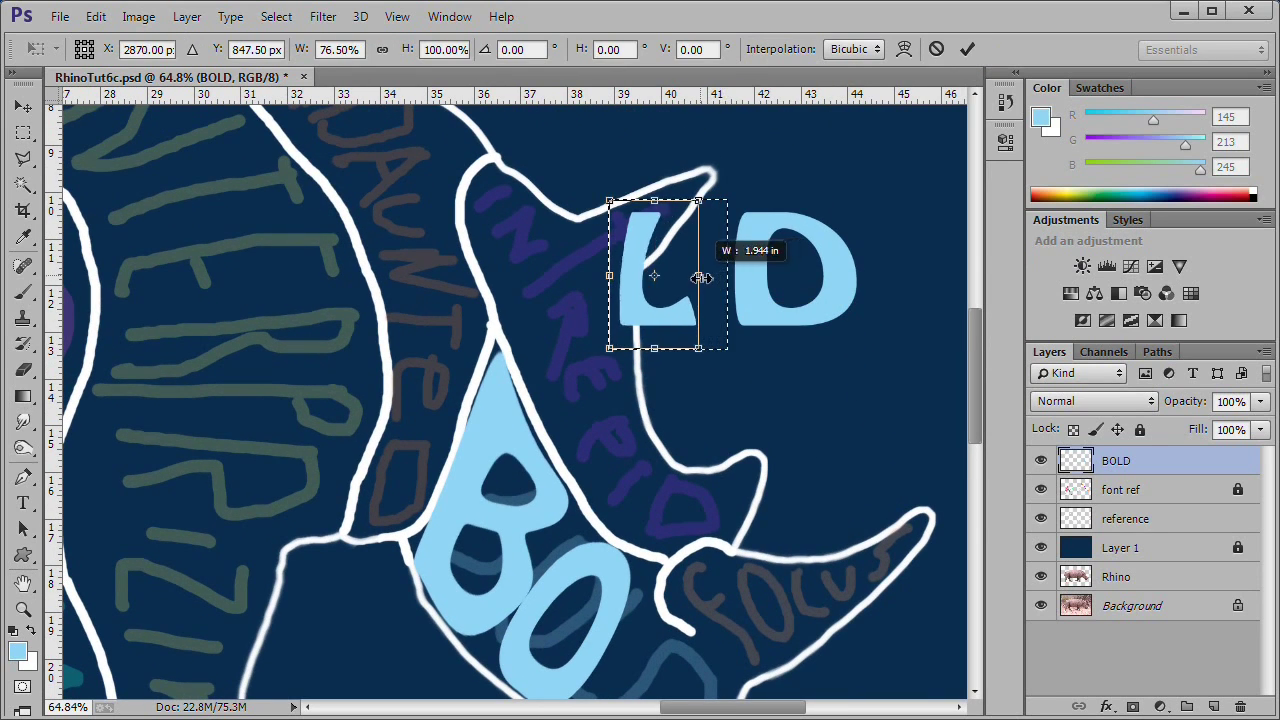
pyautogui.moveTo(791, 400); pyautogui.dragTo(740, 312)
pyautogui.moveTo(655, 195); pyautogui.dragTo(643, 573)
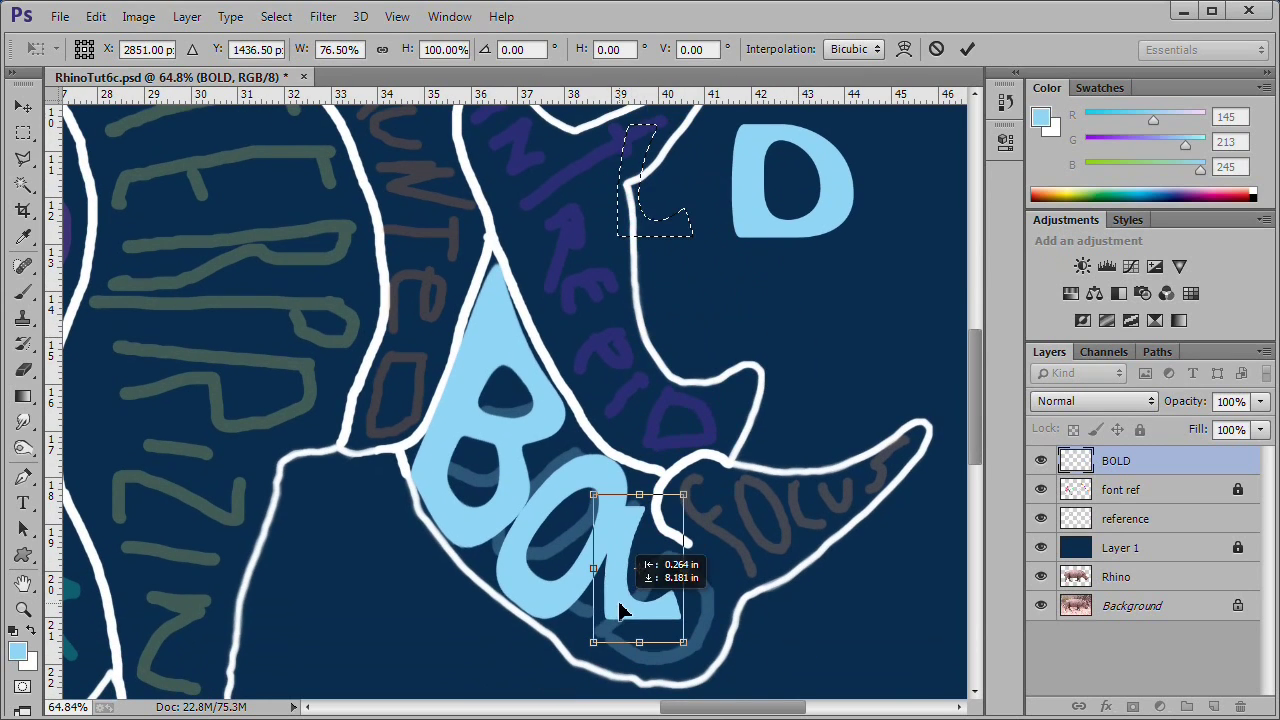
pyautogui.moveTo(702, 474); pyautogui.dragTo(734, 508)
pyautogui.moveTo(679, 583); pyautogui.dragTo(671, 582)
pyautogui.moveTo(671, 498)
pyautogui.mouseDown()
pyautogui.moveTo(660, 463)
pyautogui.moveTo(664, 510)
pyautogui.mouseUp()
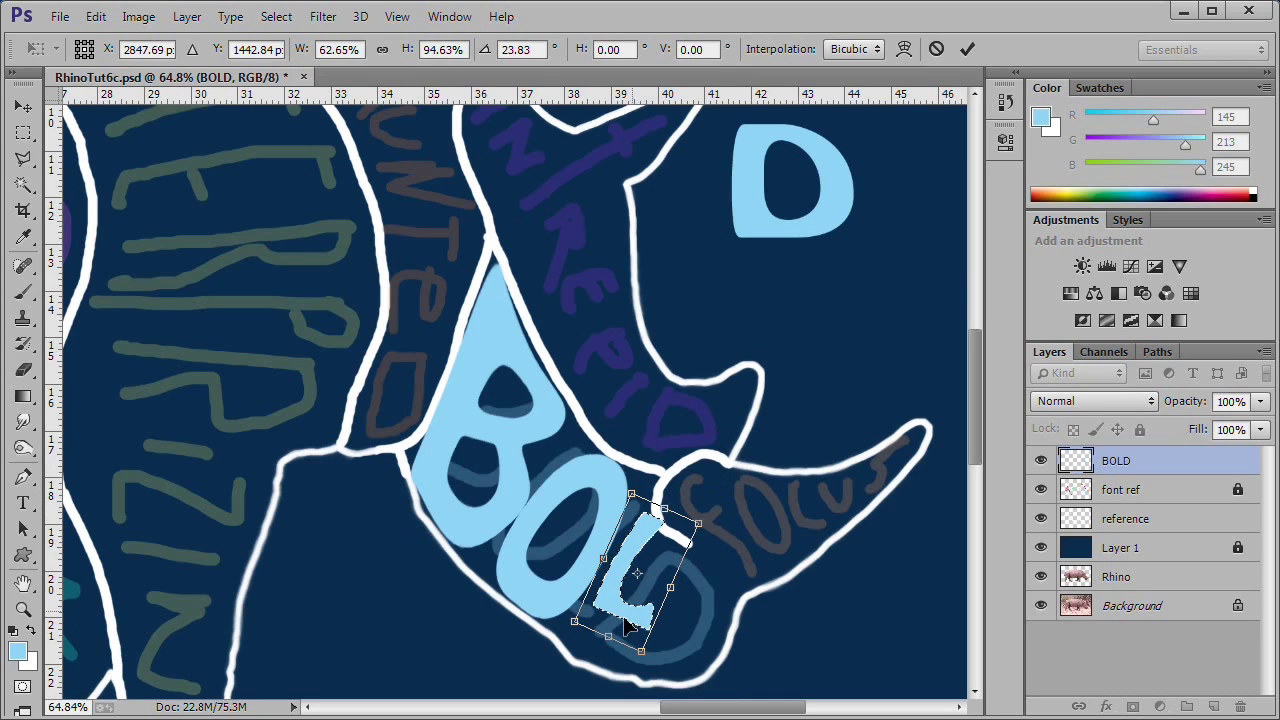
pyautogui.moveTo(615, 630); pyautogui.dragTo(590, 656)
pyautogui.scroll(1, 980, 374)
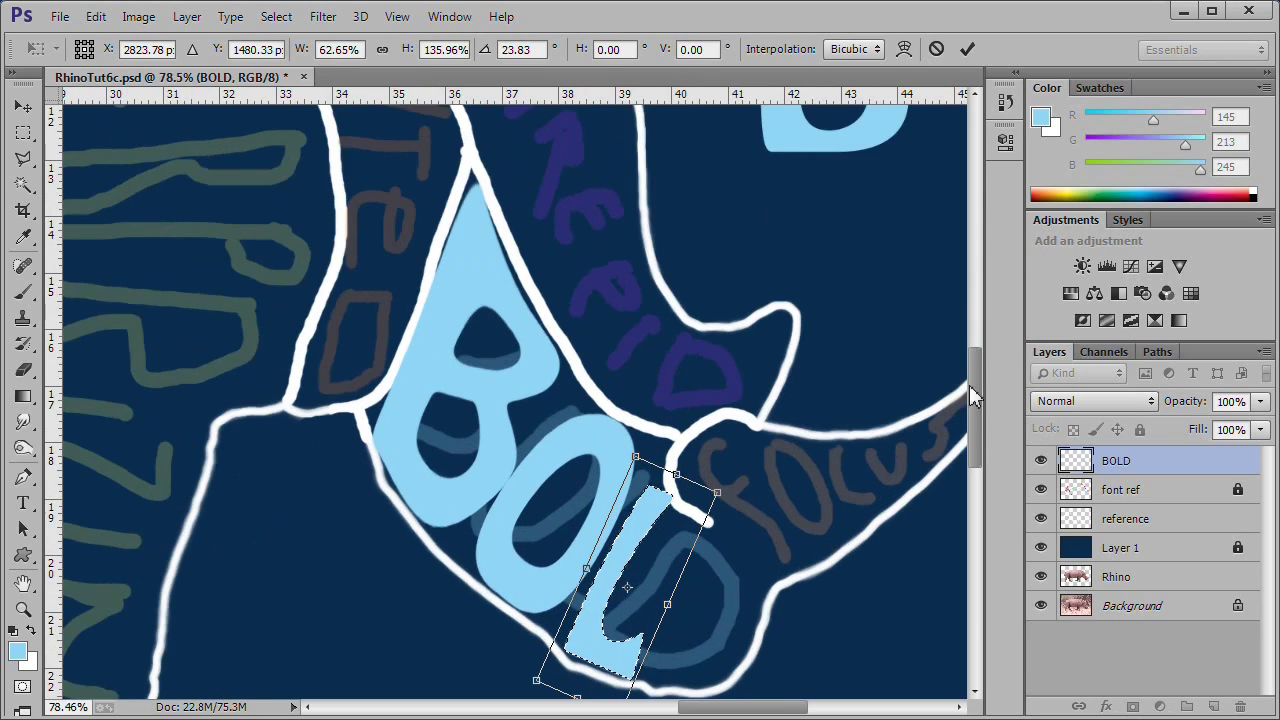
# Warp the L so its upper end stretches toward the mouth line and its base follows the jaw outline.
pyautogui.scroll(-3, 977, 400)
pyautogui.rightClick(630, 402)
pyautogui.click(700, 569)
pyautogui.moveTo(634, 314); pyautogui.dragTo(666, 278)
pyautogui.moveTo(548, 552); pyautogui.dragTo(557, 566)
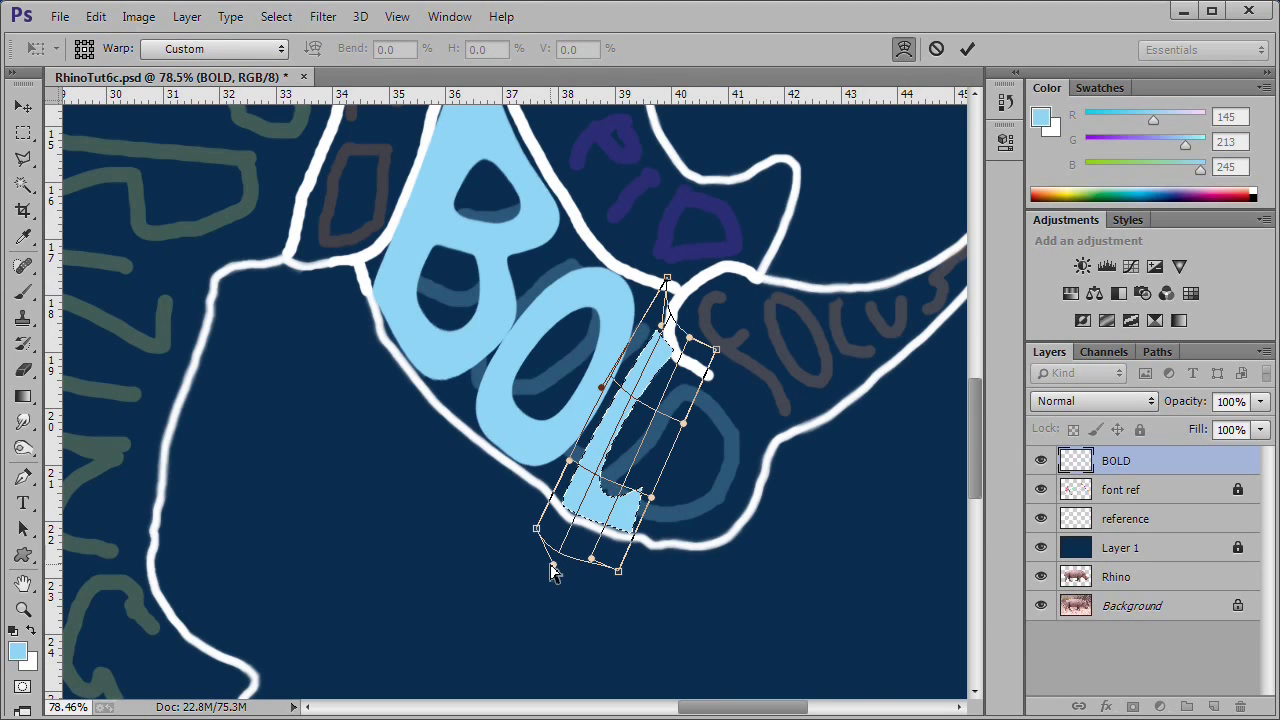
pyautogui.click(967, 48)
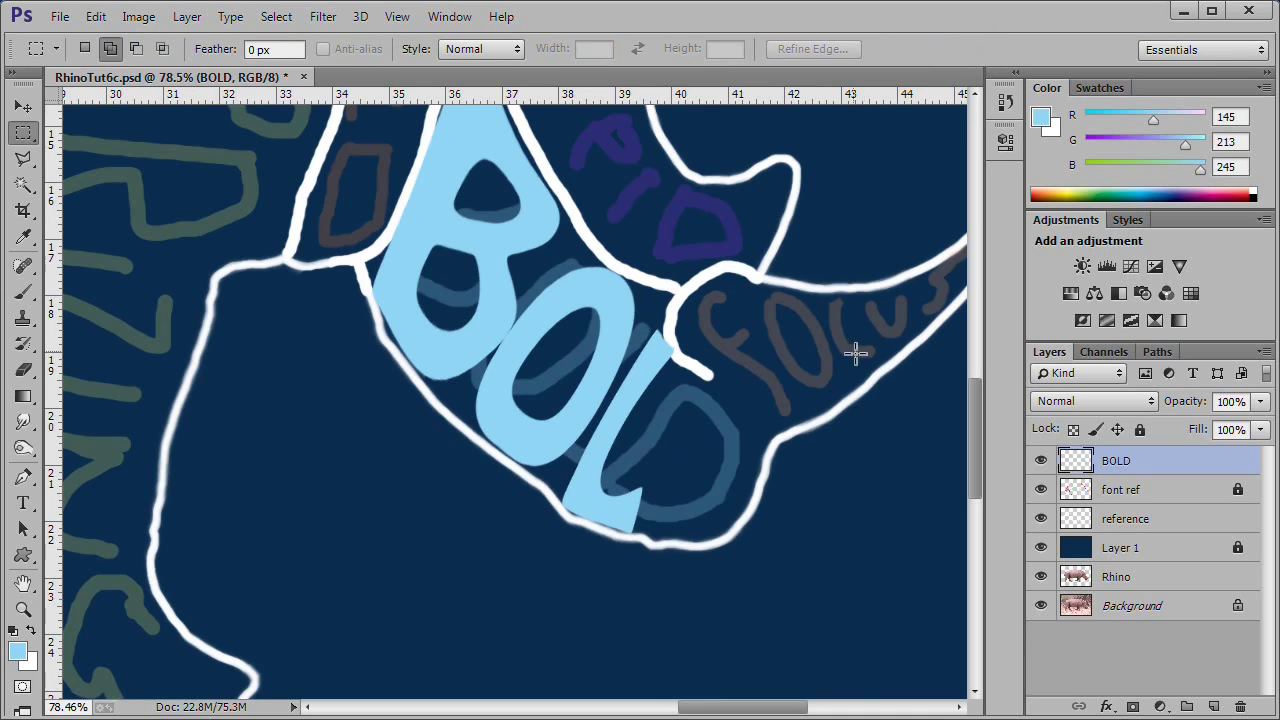
# Select the letter D and fit it beside the L at the chin, rotated about 20°, about 62% wide and 110% high.
pyautogui.scroll(5, 856, 352)
pyautogui.moveTo(689, 129); pyautogui.dragTo(860, 292)
pyautogui.hotkey('ctrl', 't')
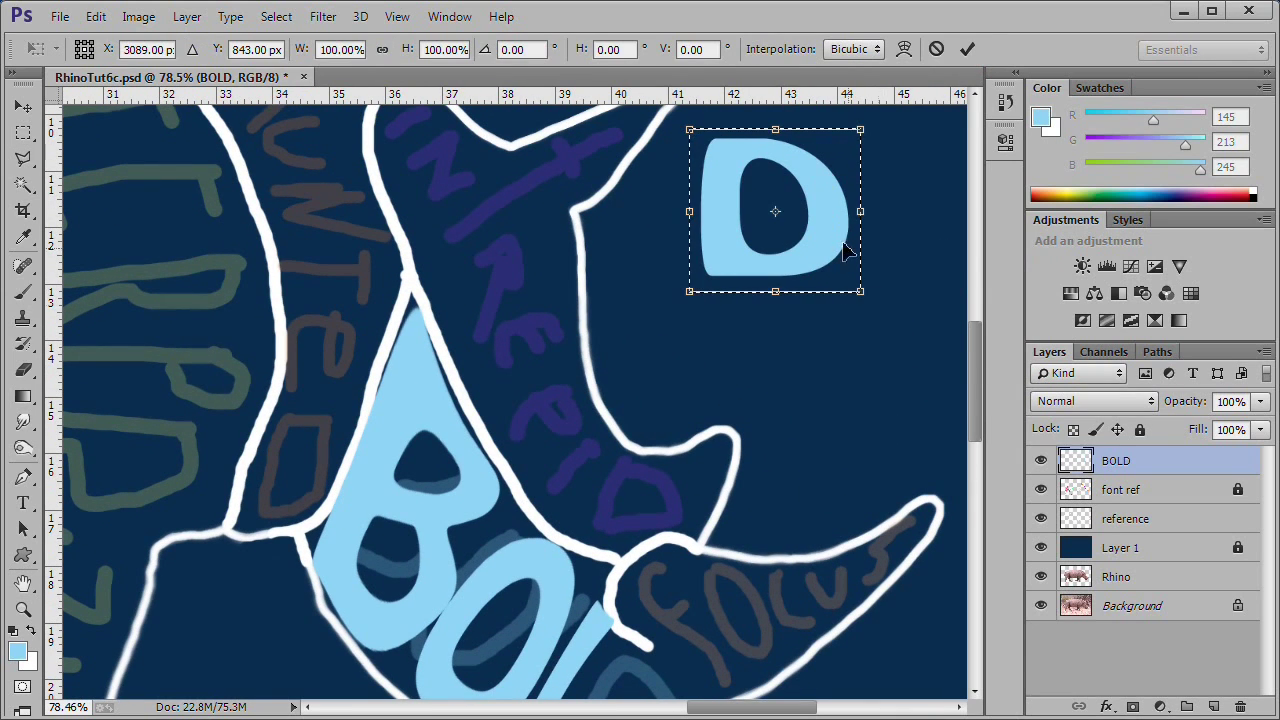
pyautogui.moveTo(860, 211); pyautogui.dragTo(798, 210)
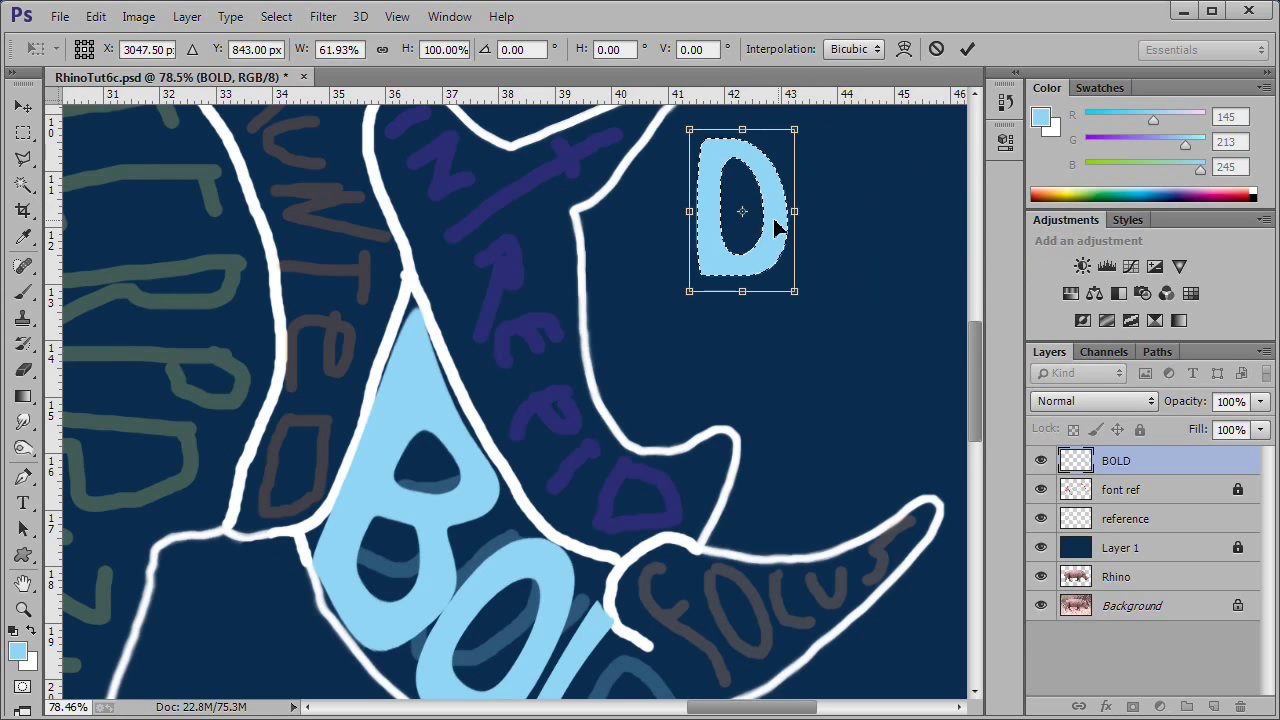
pyautogui.scroll(-2, 778, 262)
pyautogui.moveTo(775, 262); pyautogui.dragTo(719, 679)
pyautogui.scroll(-2, 725, 593)
pyautogui.scroll(2, 725, 593)
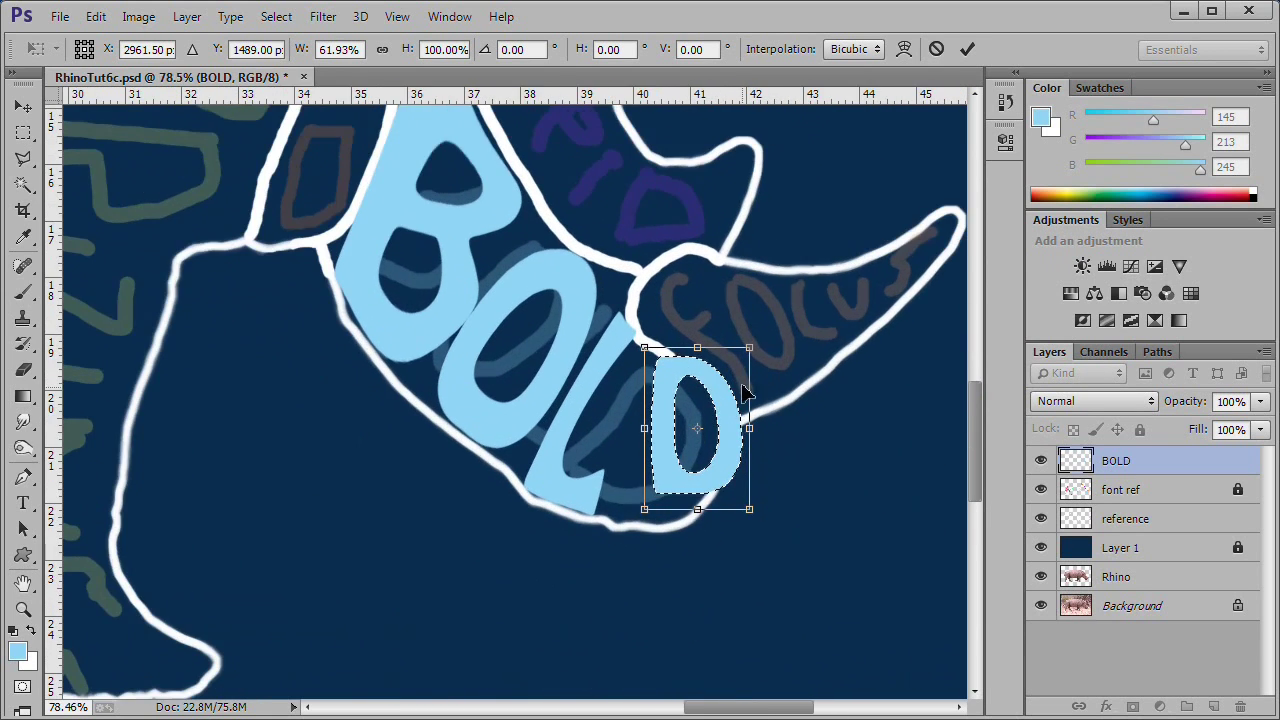
pyautogui.moveTo(752, 333); pyautogui.dragTo(781, 358)
pyautogui.moveTo(683, 382); pyautogui.dragTo(655, 410)
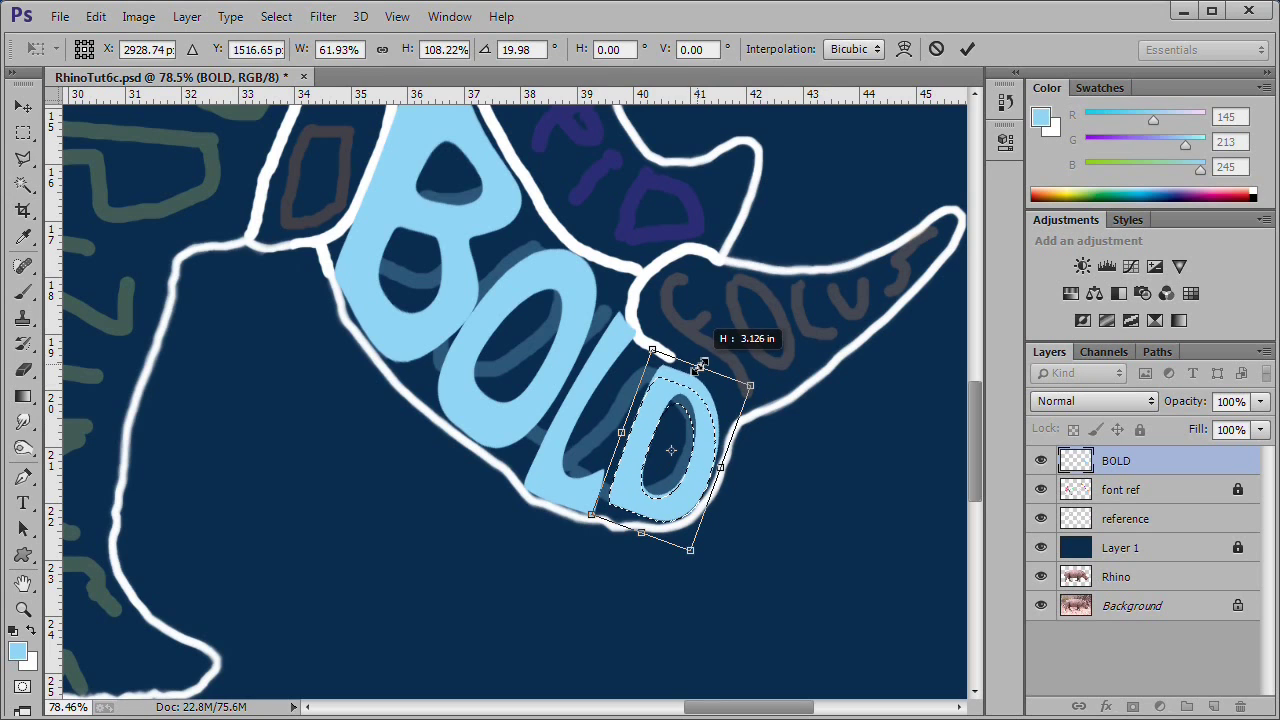
# Warp the D so its stem meets the L and its curve fills the chin outline, and clear the selection.
pyautogui.rightClick(660, 500)
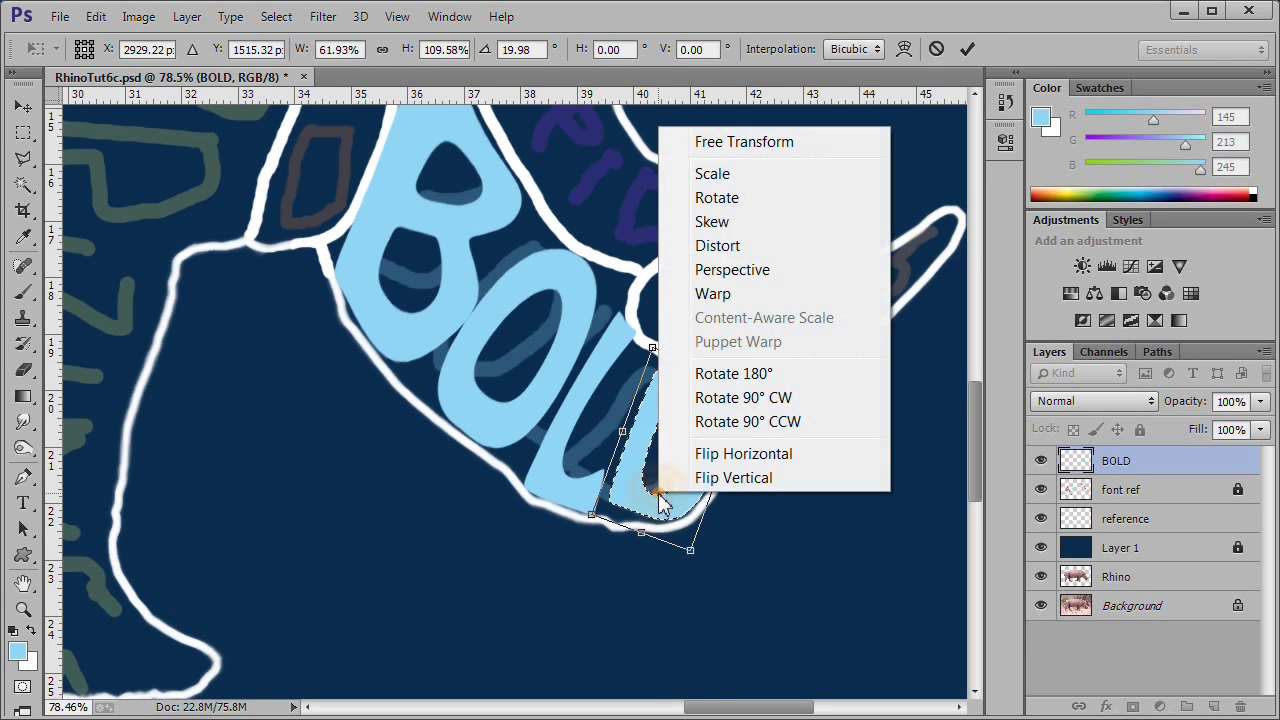
pyautogui.click(715, 286)
pyautogui.scroll(4, 632, 567)
pyautogui.scroll(2, 632, 567)
pyautogui.moveTo(566, 484); pyautogui.dragTo(549, 503)
pyautogui.moveTo(601, 387); pyautogui.dragTo(575, 438)
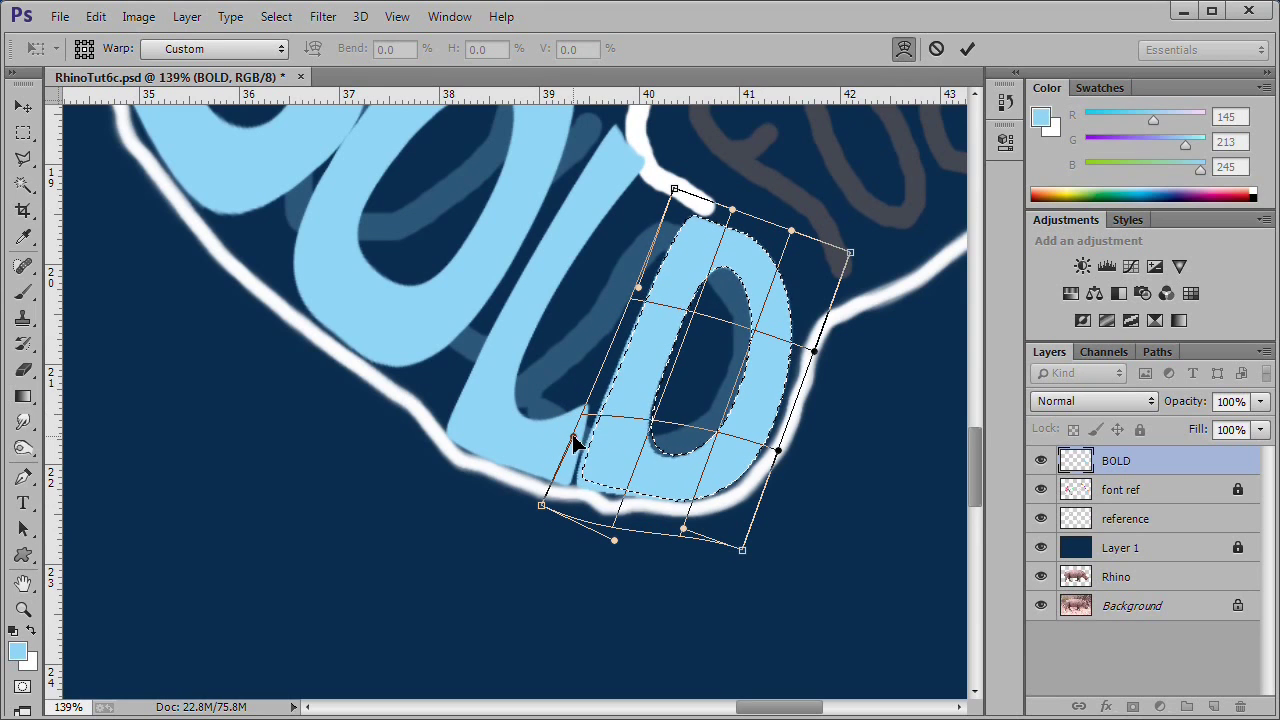
pyautogui.scroll(1, 575, 438)
pyautogui.moveTo(838, 343); pyautogui.dragTo(856, 345)
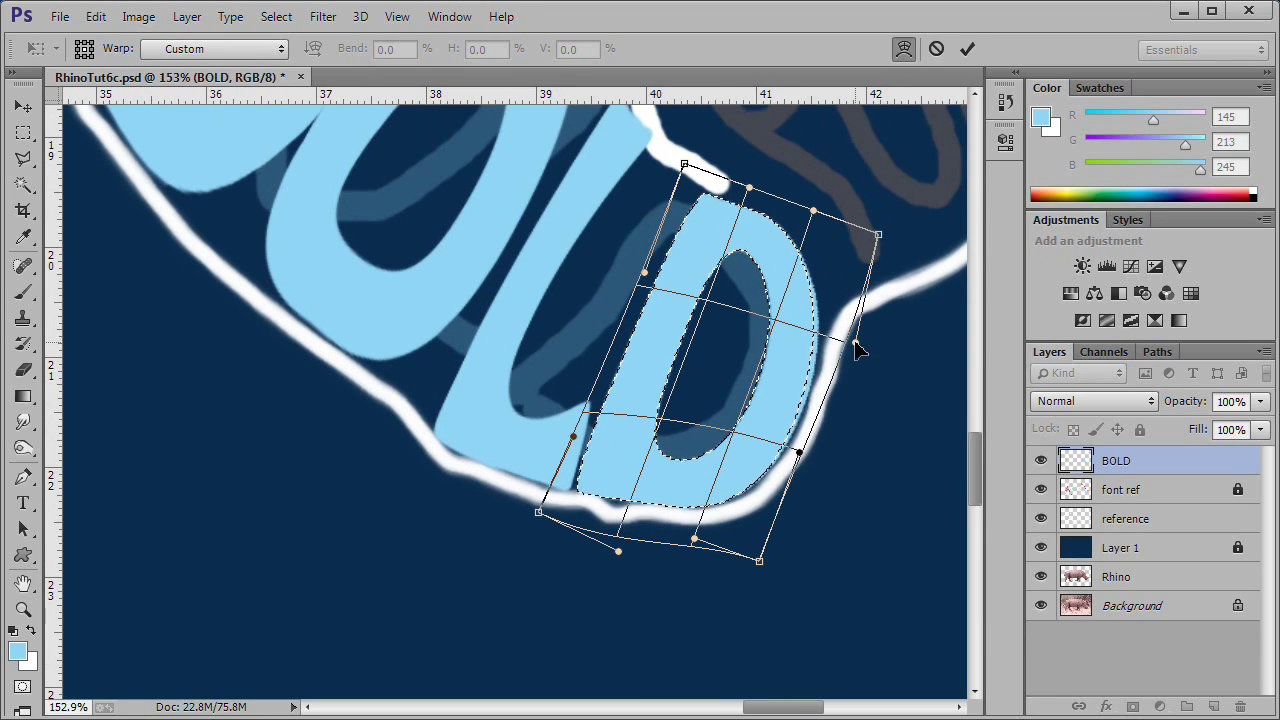
pyautogui.scroll(-5, 866, 380)
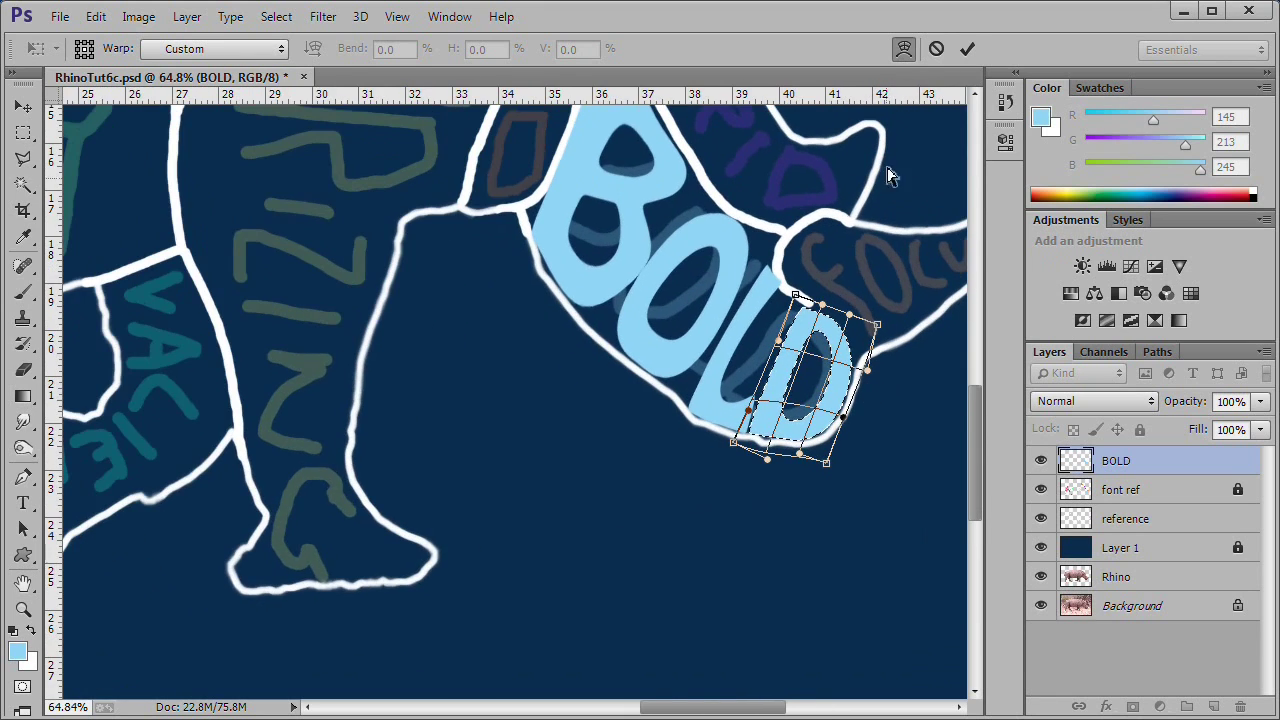
pyautogui.click(967, 48)
pyautogui.hotkey('ctrl', 'd')
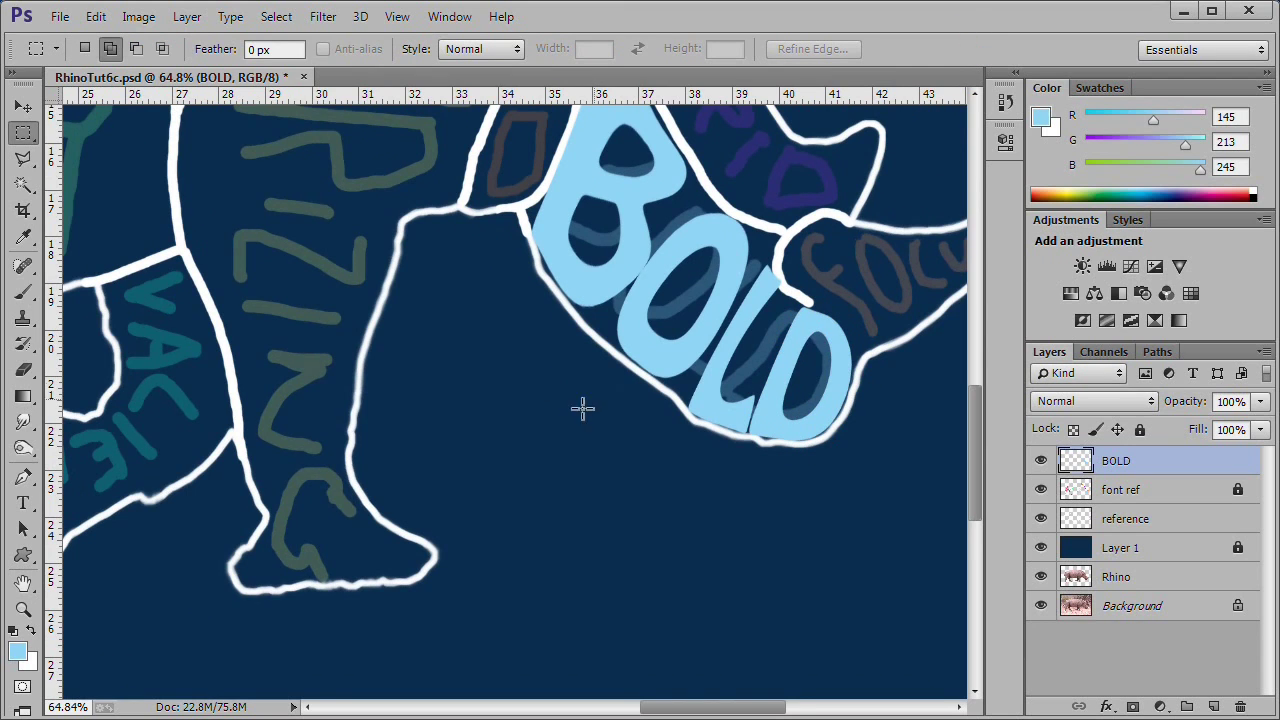
# Set the foreground color to green 6EF396 for the belly word.
pyautogui.scroll(-5, 602, 399)
pyautogui.press('h')
pyautogui.hotkey('ctrl', '0')
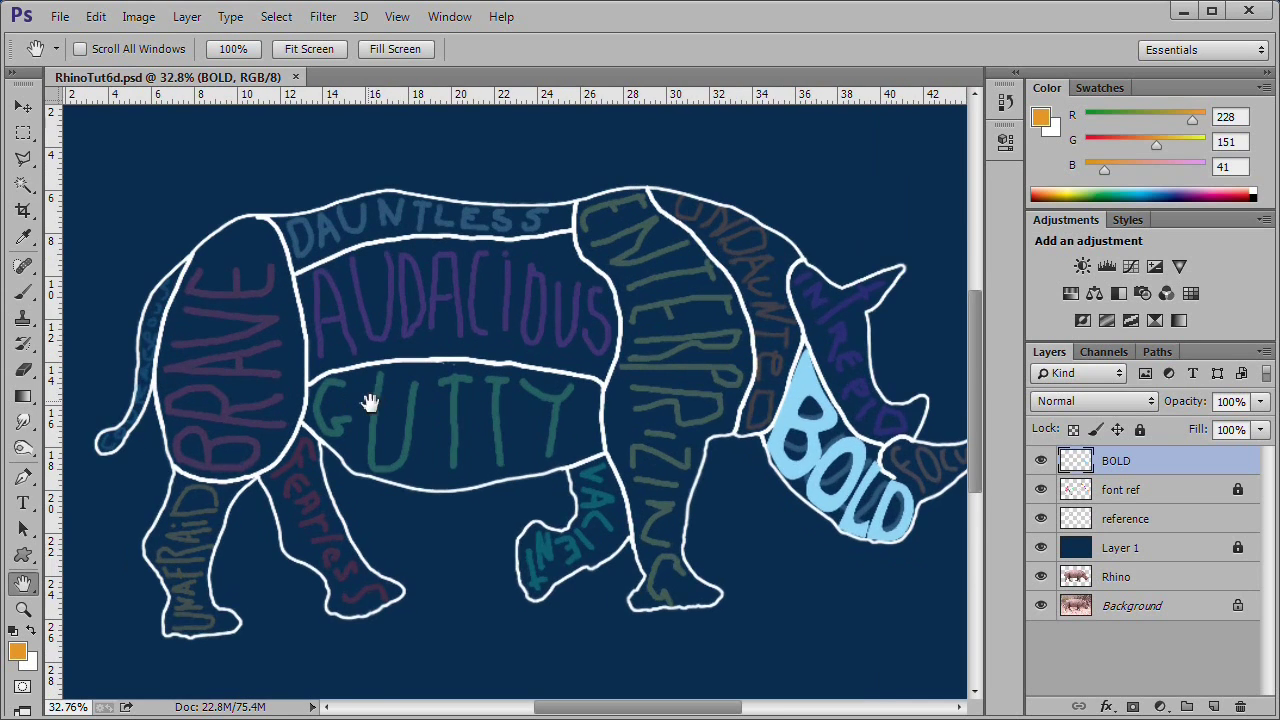
pyautogui.scroll(3, 366, 400)
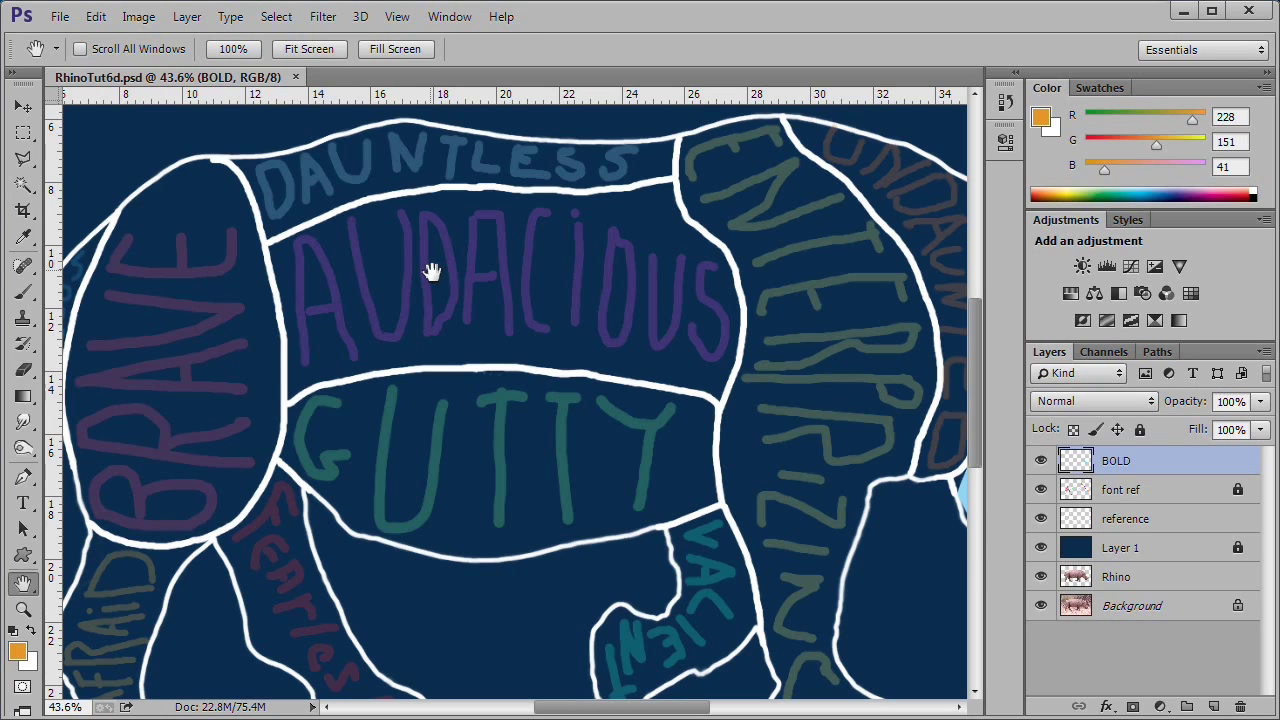
pyautogui.click(17, 651)
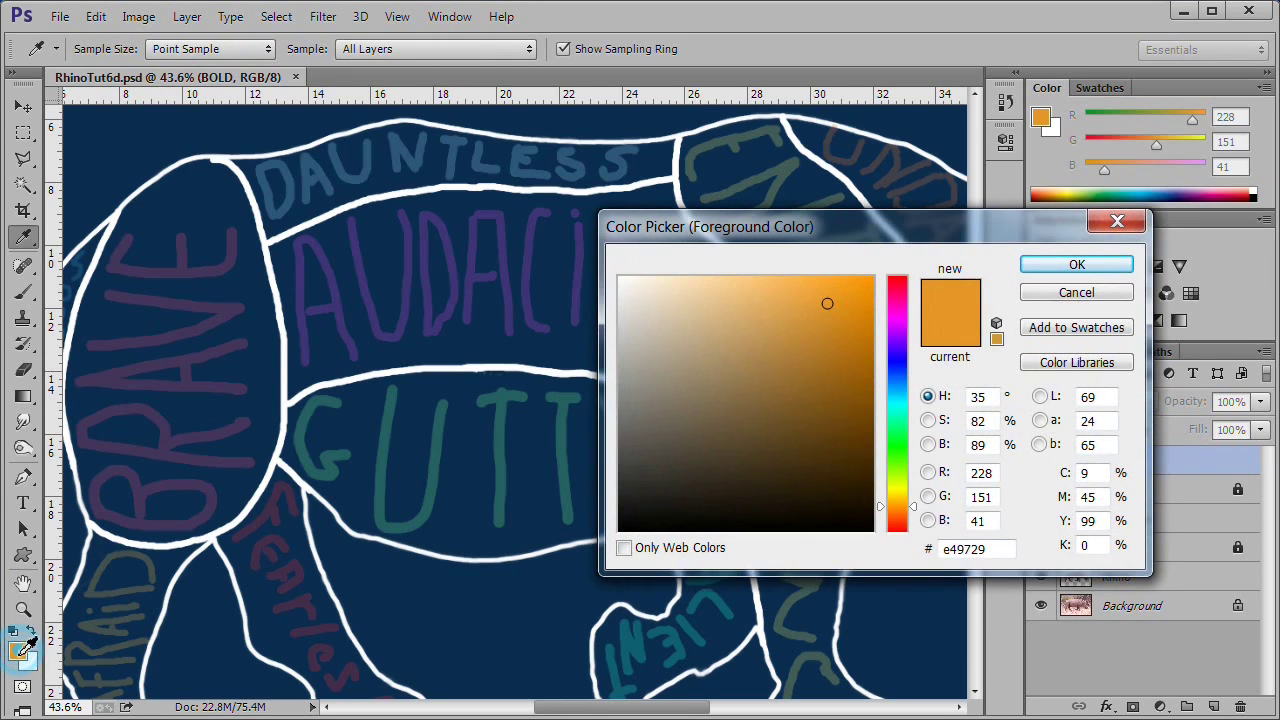
pyautogui.doubleClick(1000, 549)
pyautogui.write('6EF396')
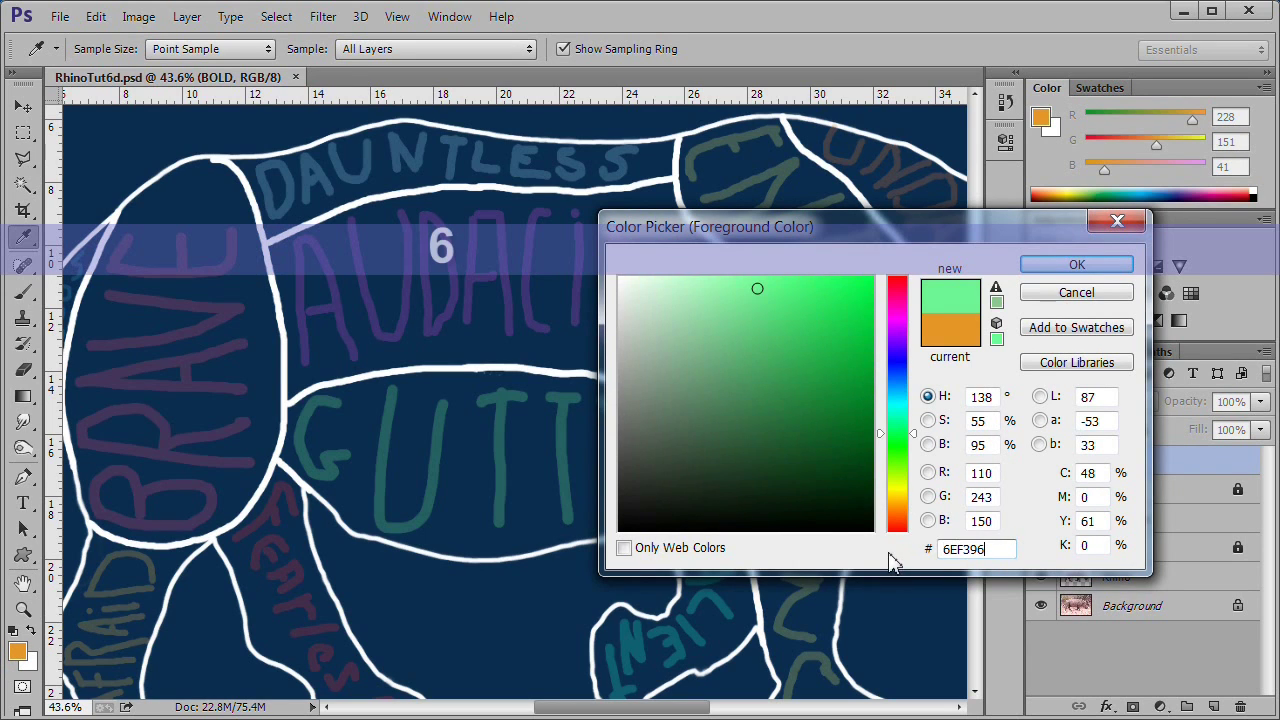
pyautogui.click(1077, 266)
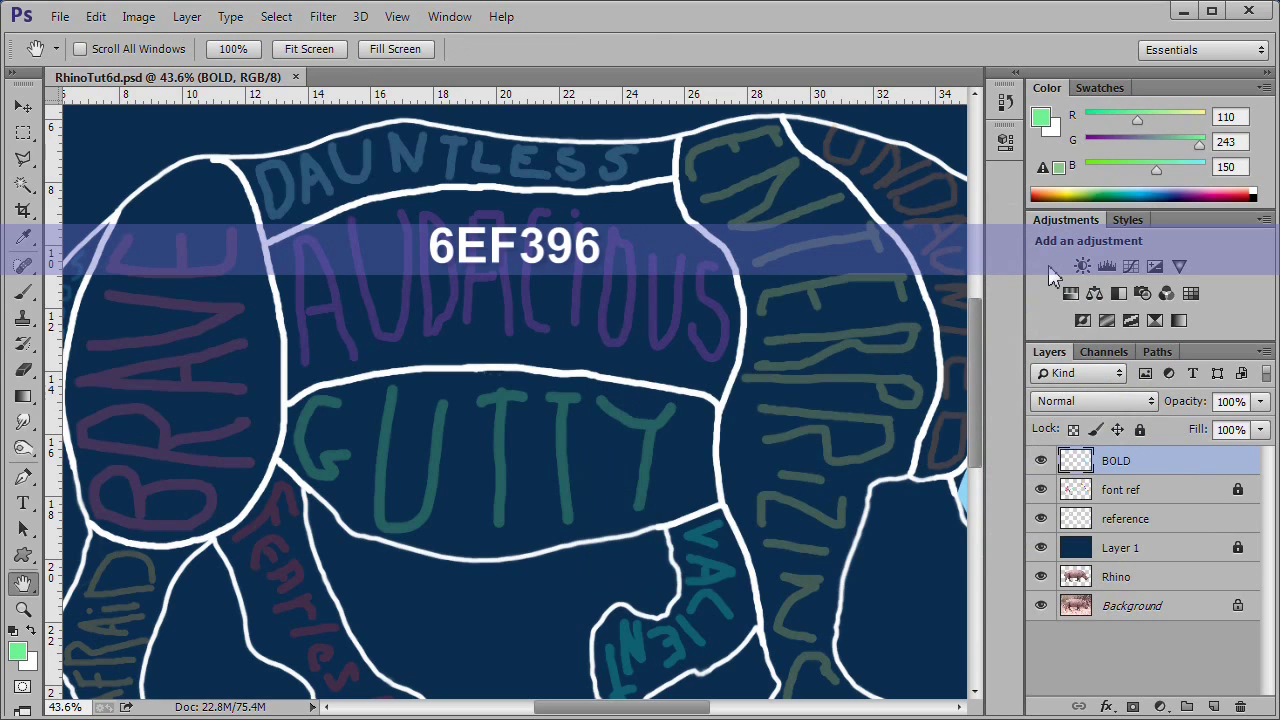
# Add the text GUTTY in Poplar Std at 400 pt over the belly section.
pyautogui.click(24, 507)
pyautogui.click(222, 49)
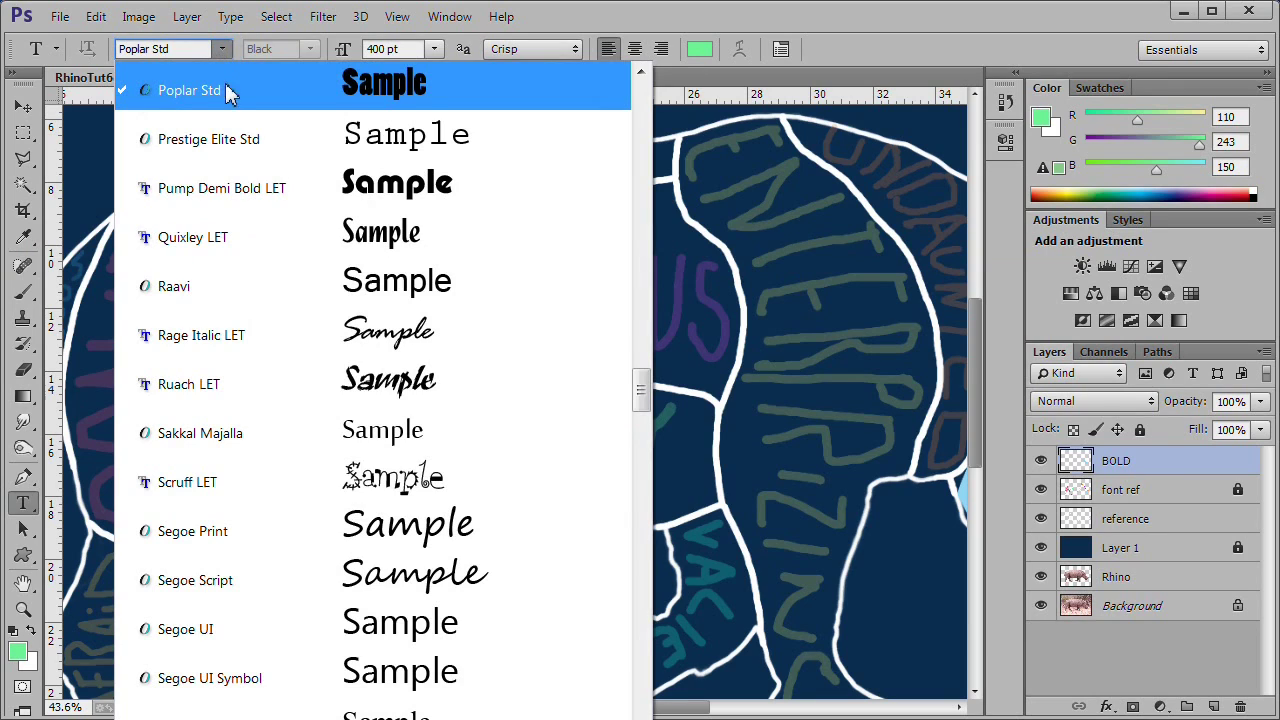
pyautogui.click(270, 89)
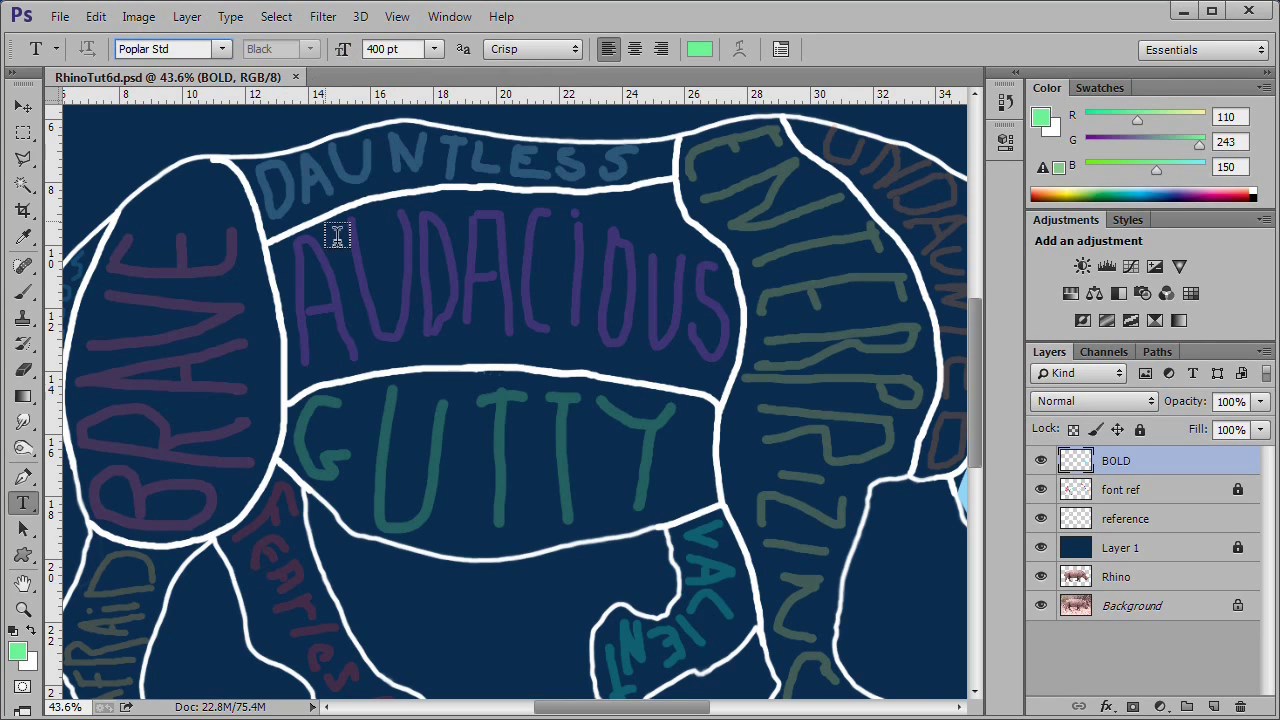
pyautogui.click(346, 465)
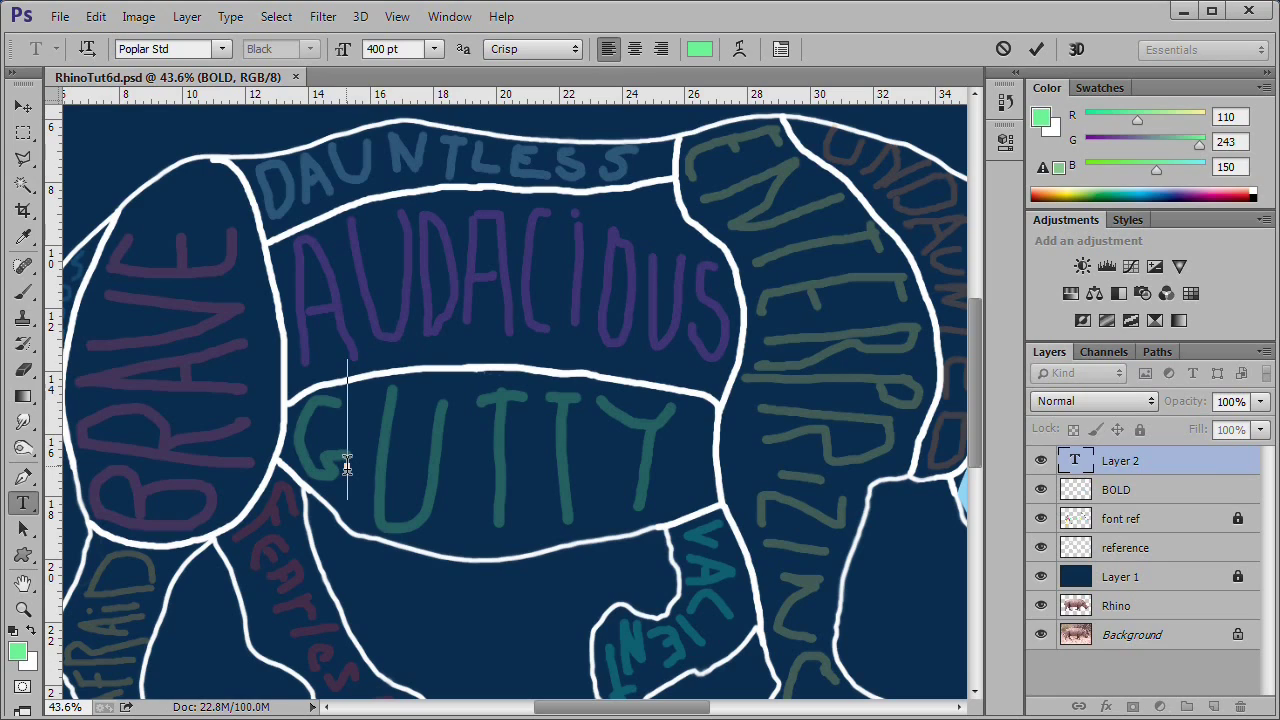
pyautogui.write('GUTTY')
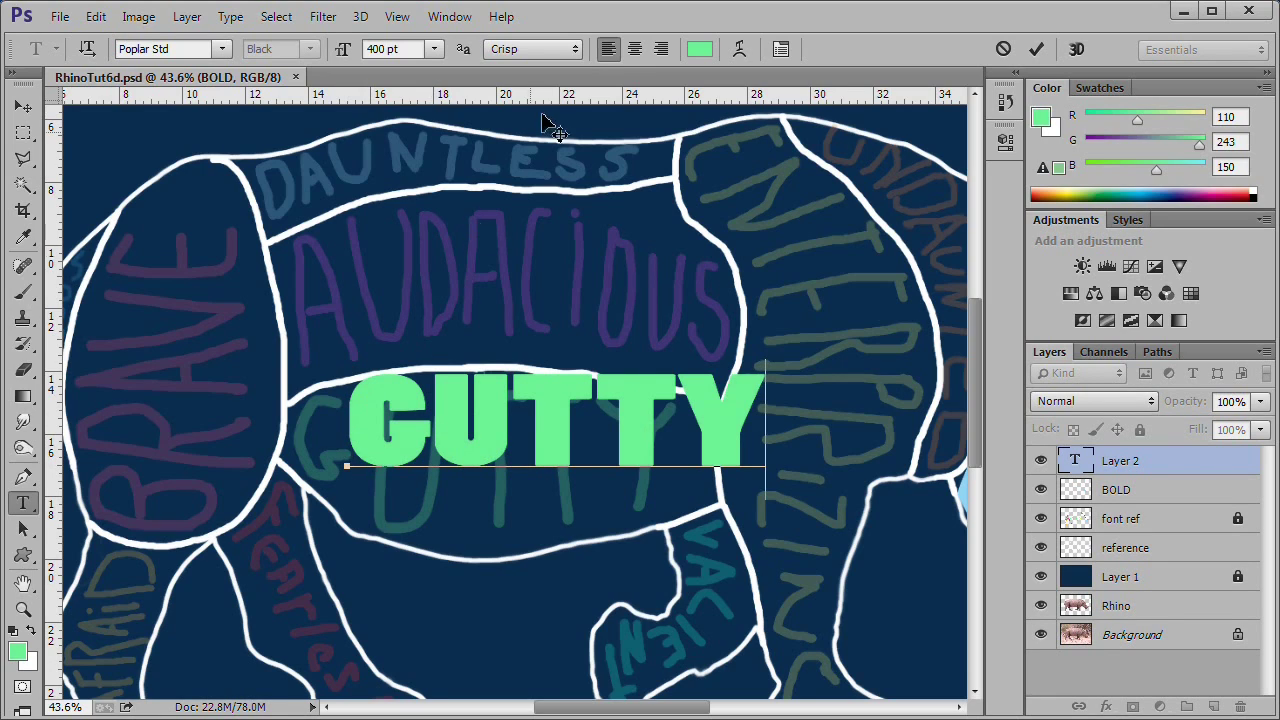
pyautogui.click(1036, 49)
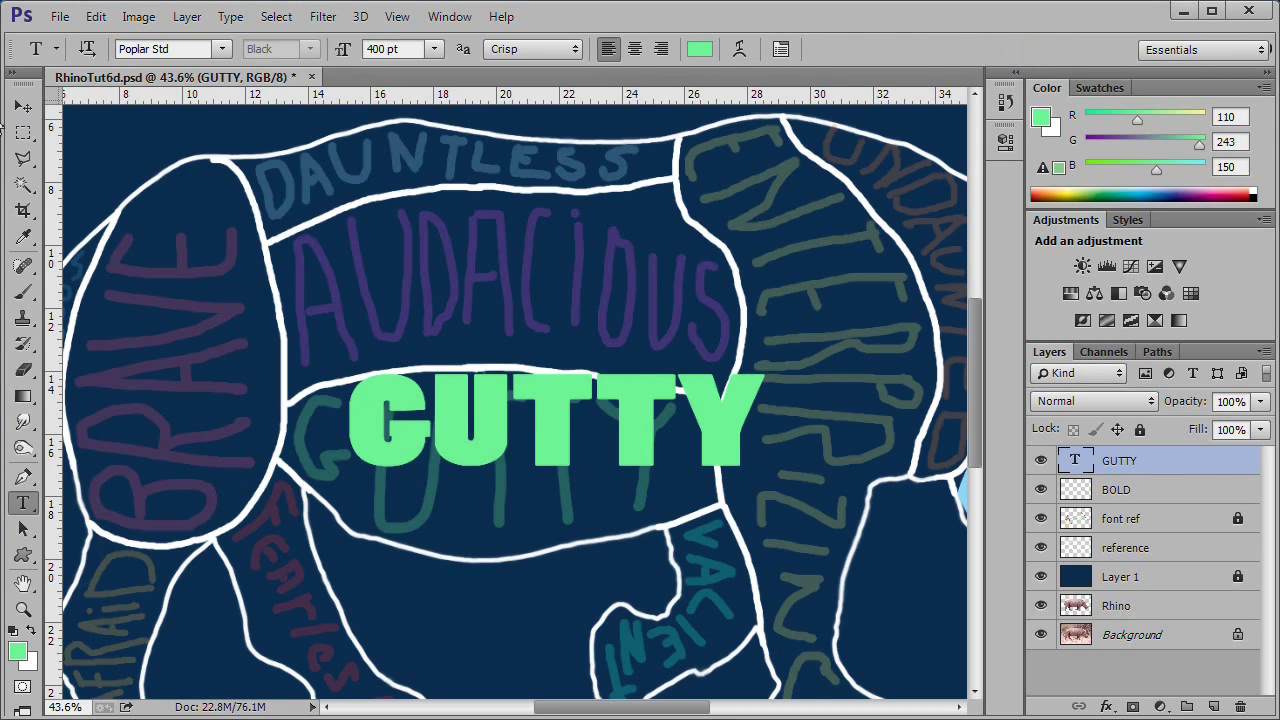
# Center the GUTTY text over its sketched reference in the belly section and rasterize its layer.
pyautogui.click(23, 106)
pyautogui.moveTo(540, 400); pyautogui.dragTo(491, 438)
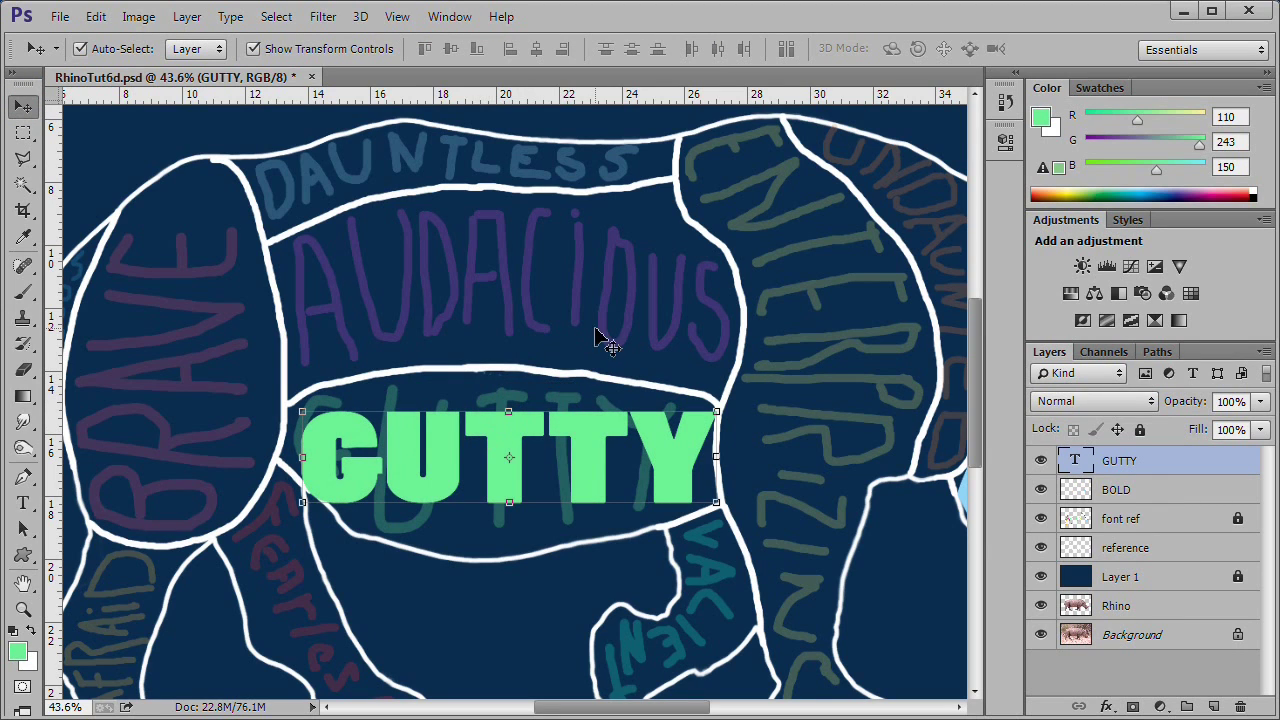
pyautogui.rightClick(1116, 468)
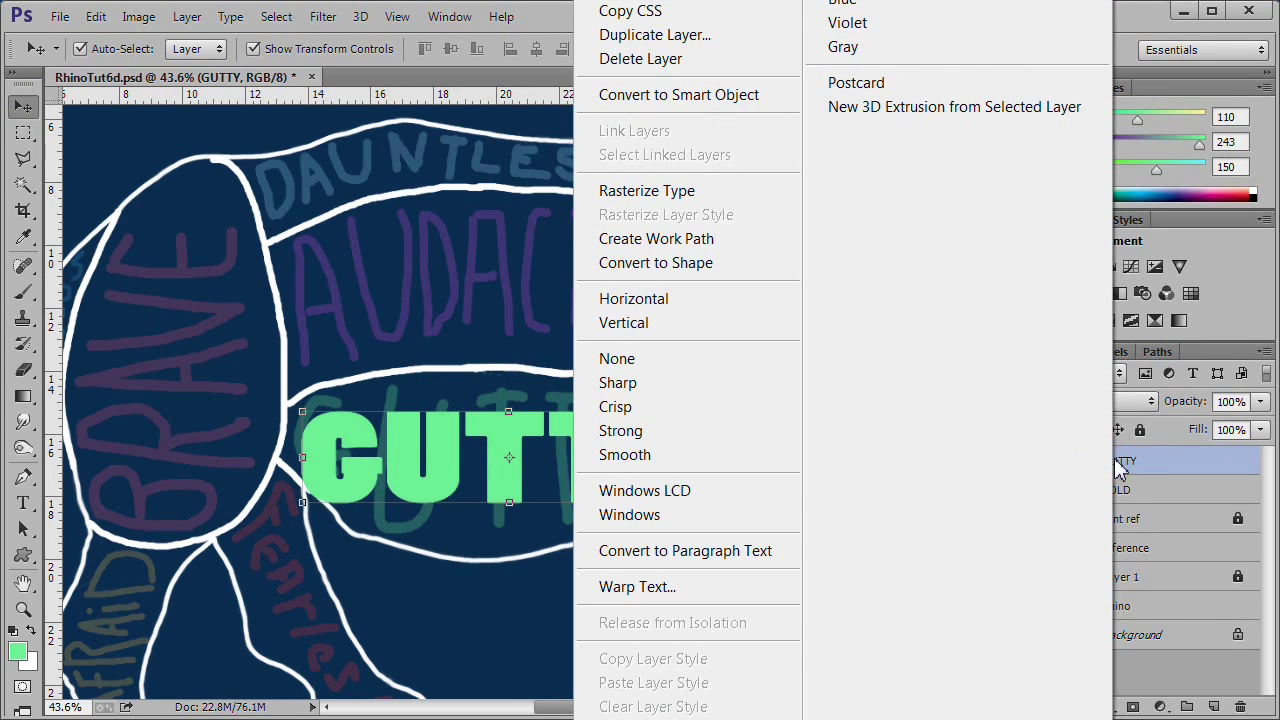
pyautogui.click(713, 195)
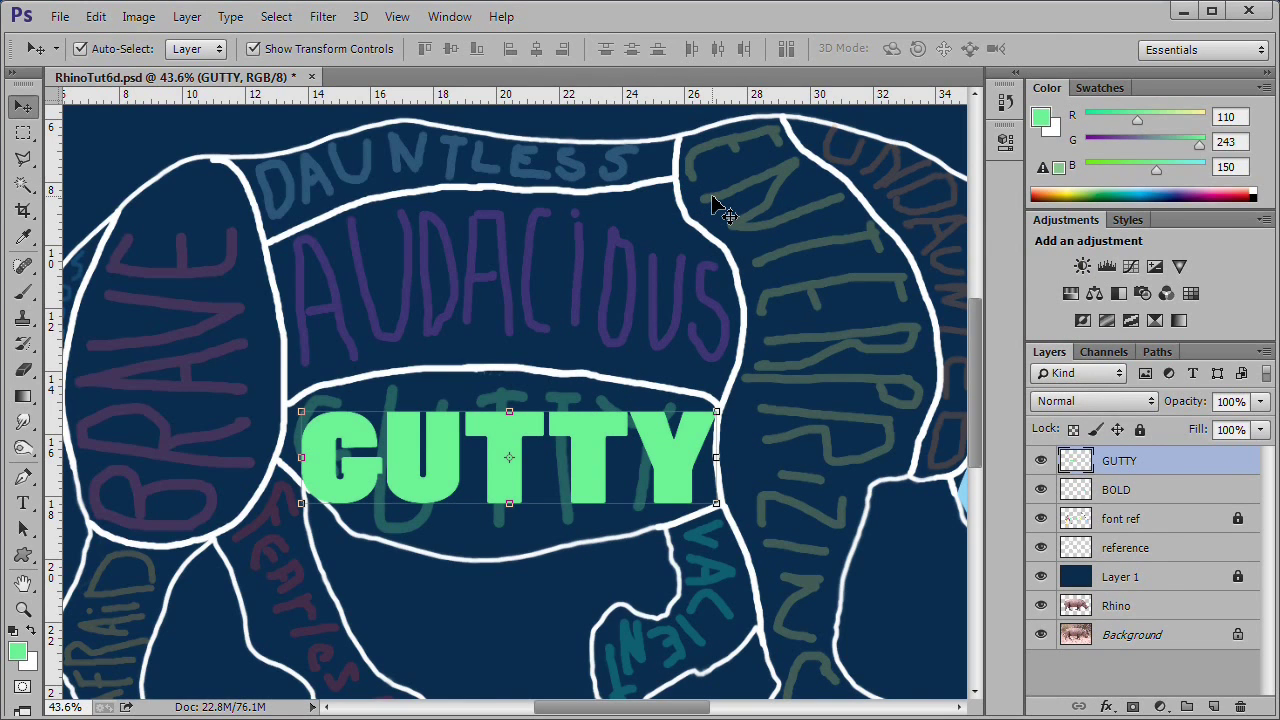
# Warp GUTTY with the Bulge style at about 20.2% bend and position it within the belly section's curved outline.
pyautogui.hotkey('ctrl', 't')
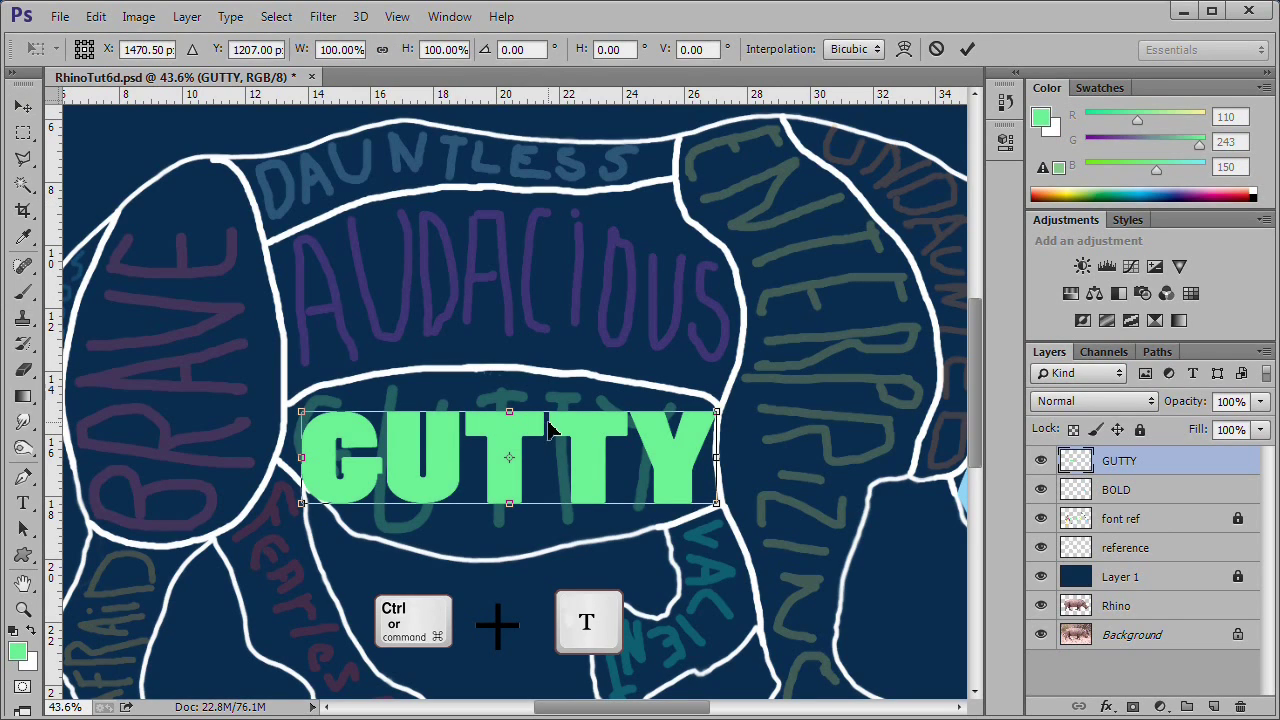
pyautogui.rightClick(582, 458)
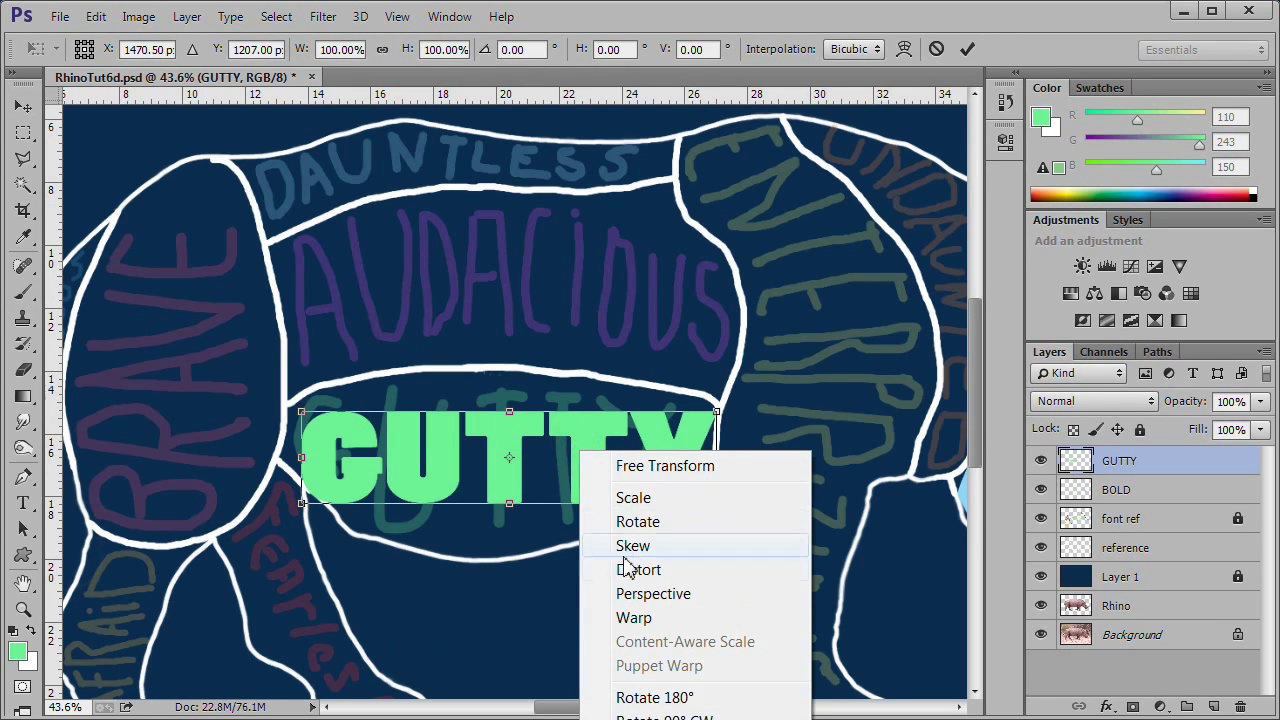
pyautogui.click(633, 620)
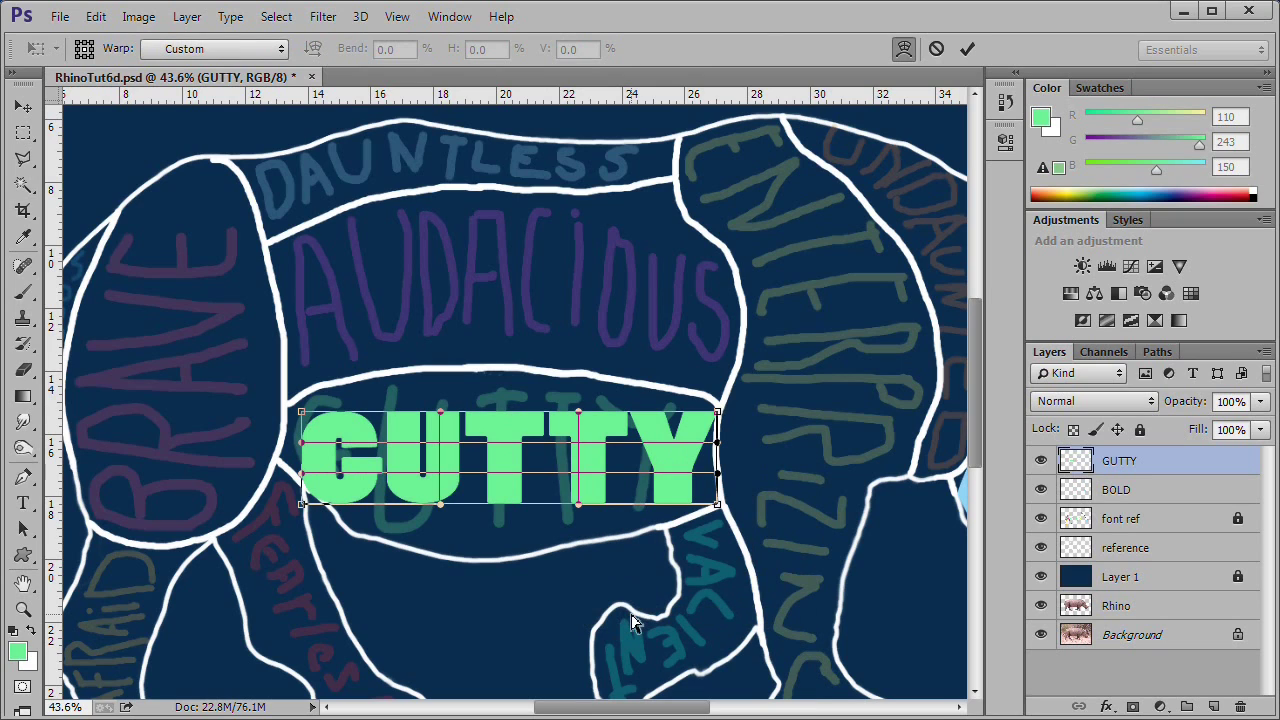
pyautogui.click(276, 49)
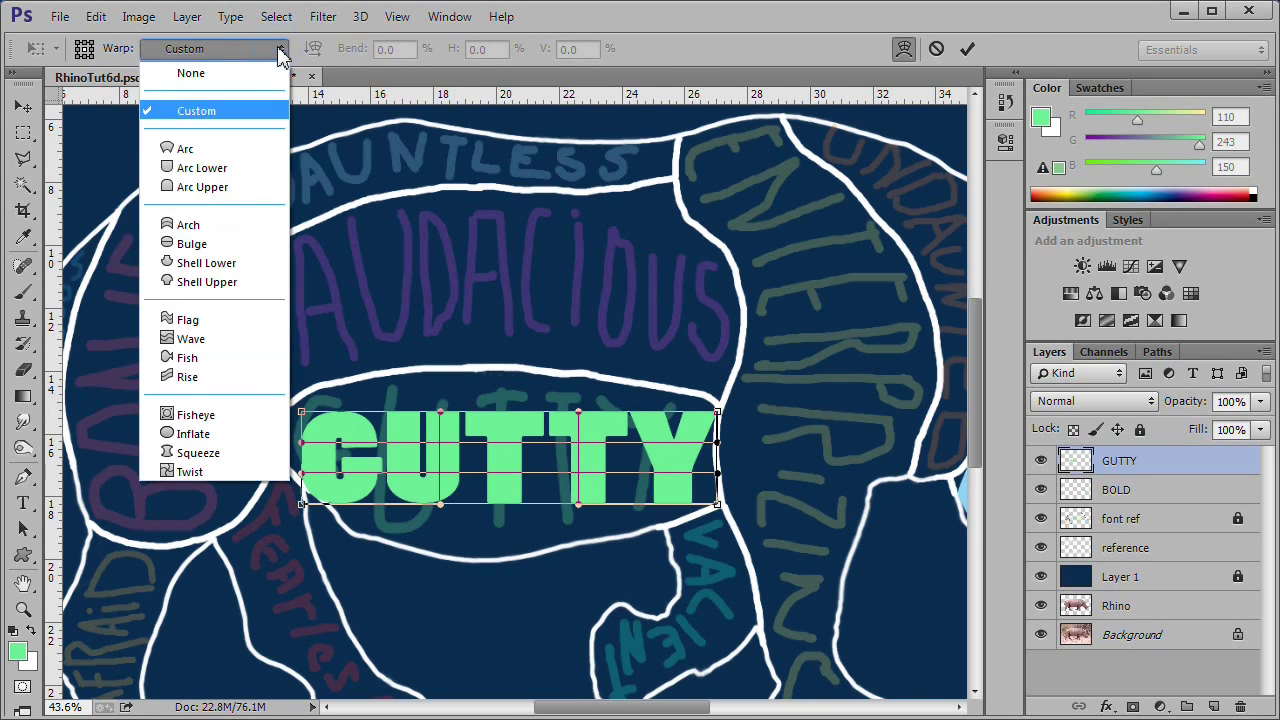
pyautogui.click(230, 249)
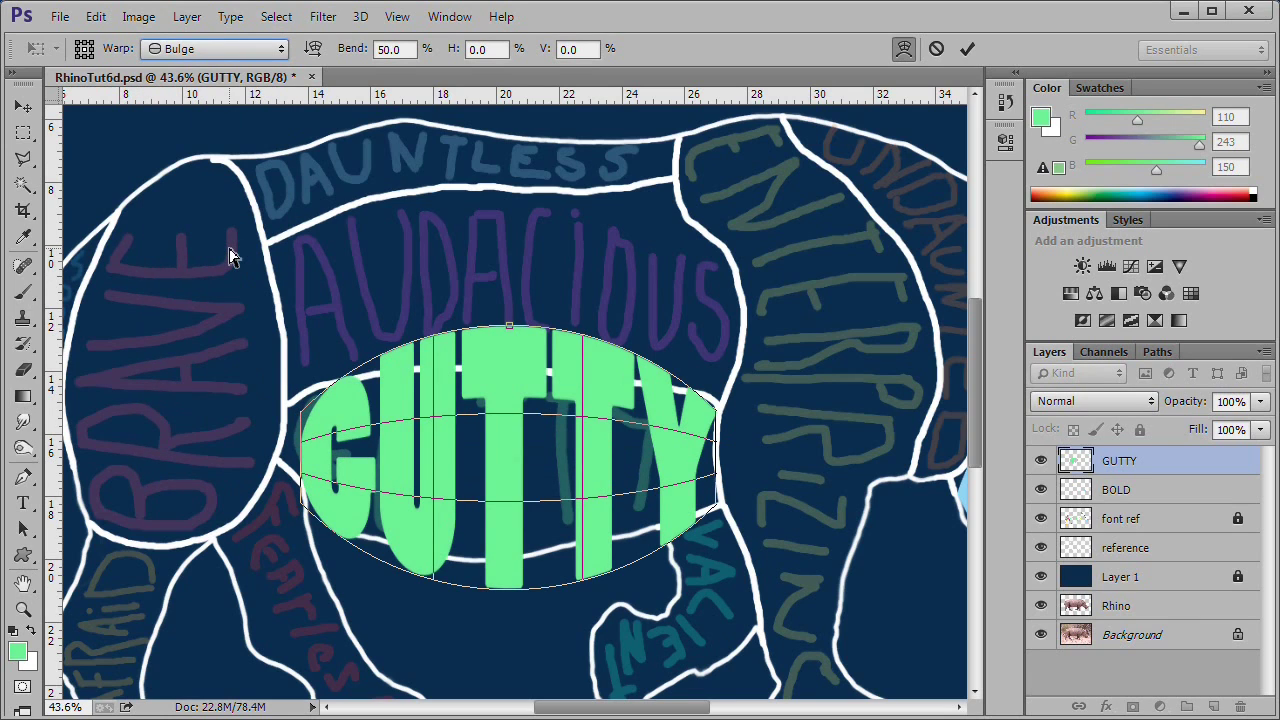
pyautogui.moveTo(492, 367); pyautogui.dragTo(490, 414)
pyautogui.click(483, 413)
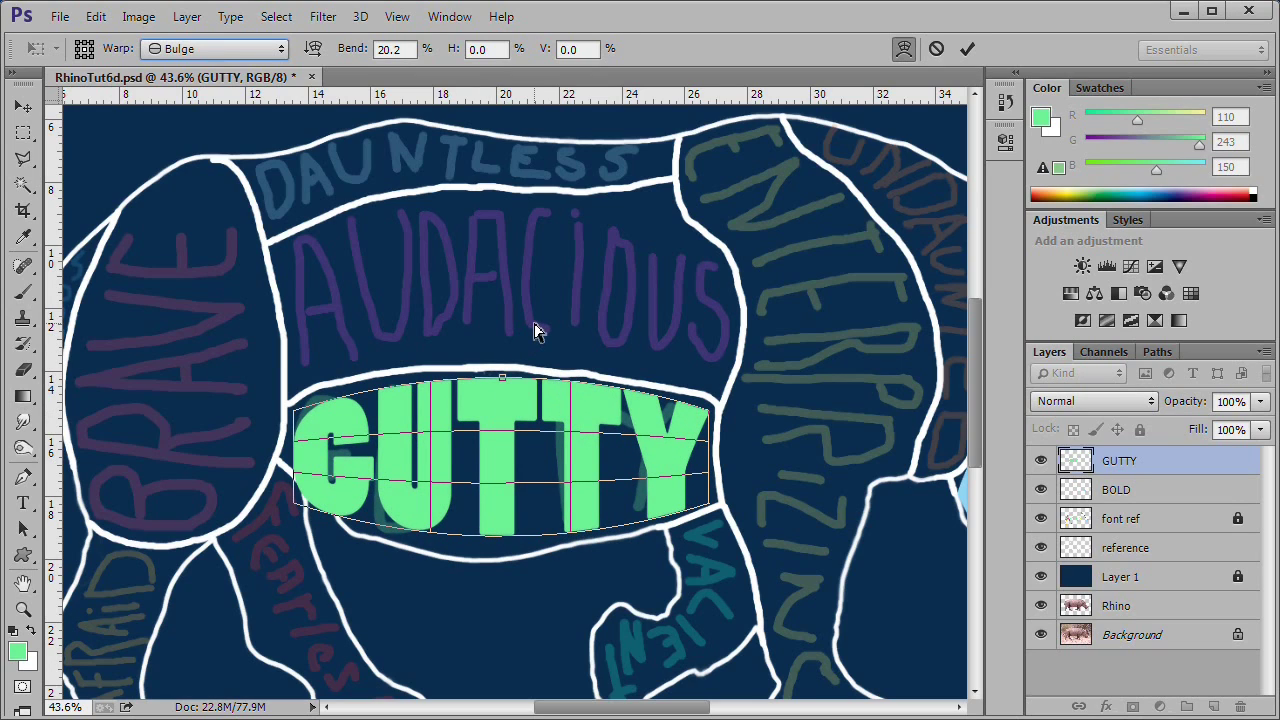
# Apply the Bulge warp, then custom-warp GUTTY so the G and U fill the rear end of the belly section.
pyautogui.click(968, 50)
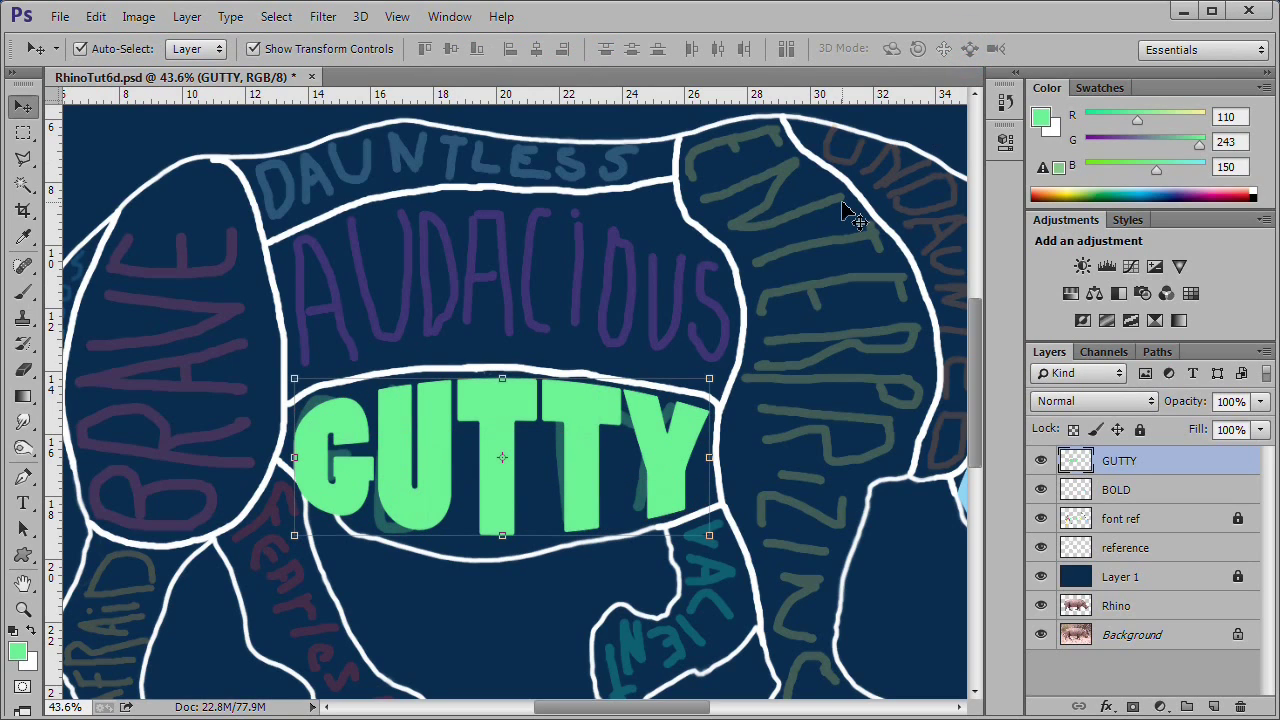
pyautogui.hotkey('ctrl', 't')
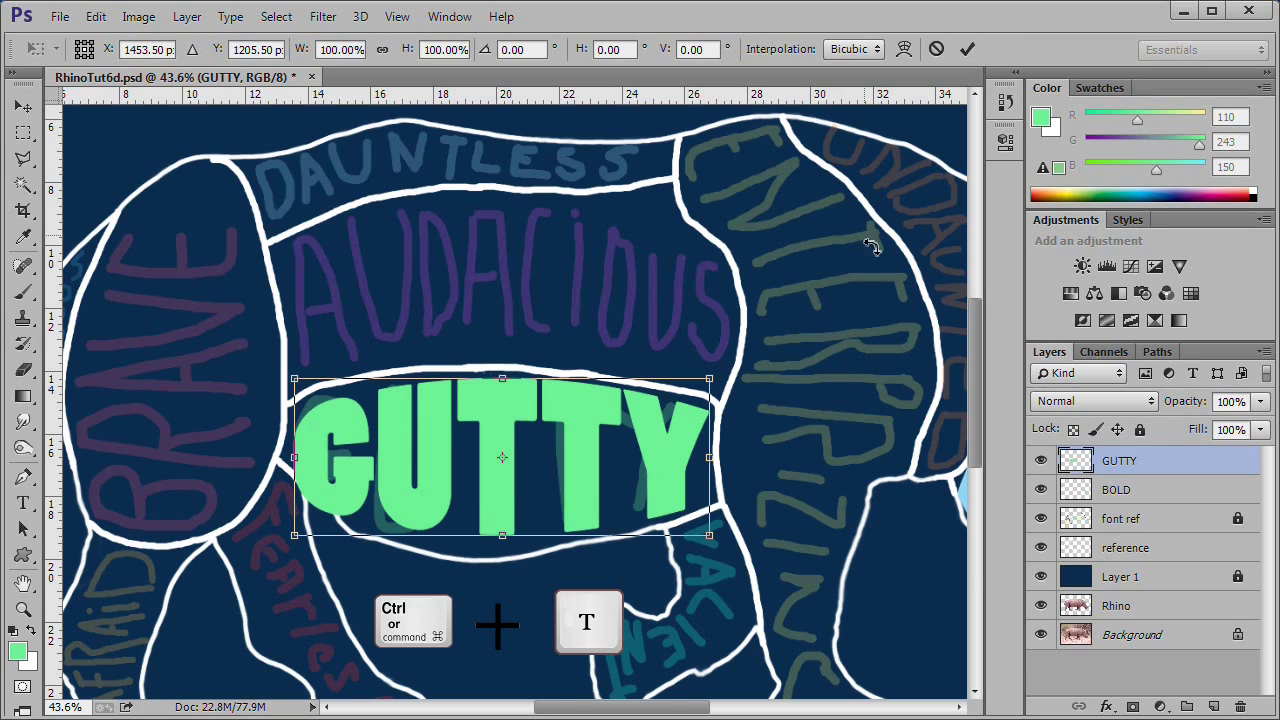
pyautogui.rightClick(584, 428)
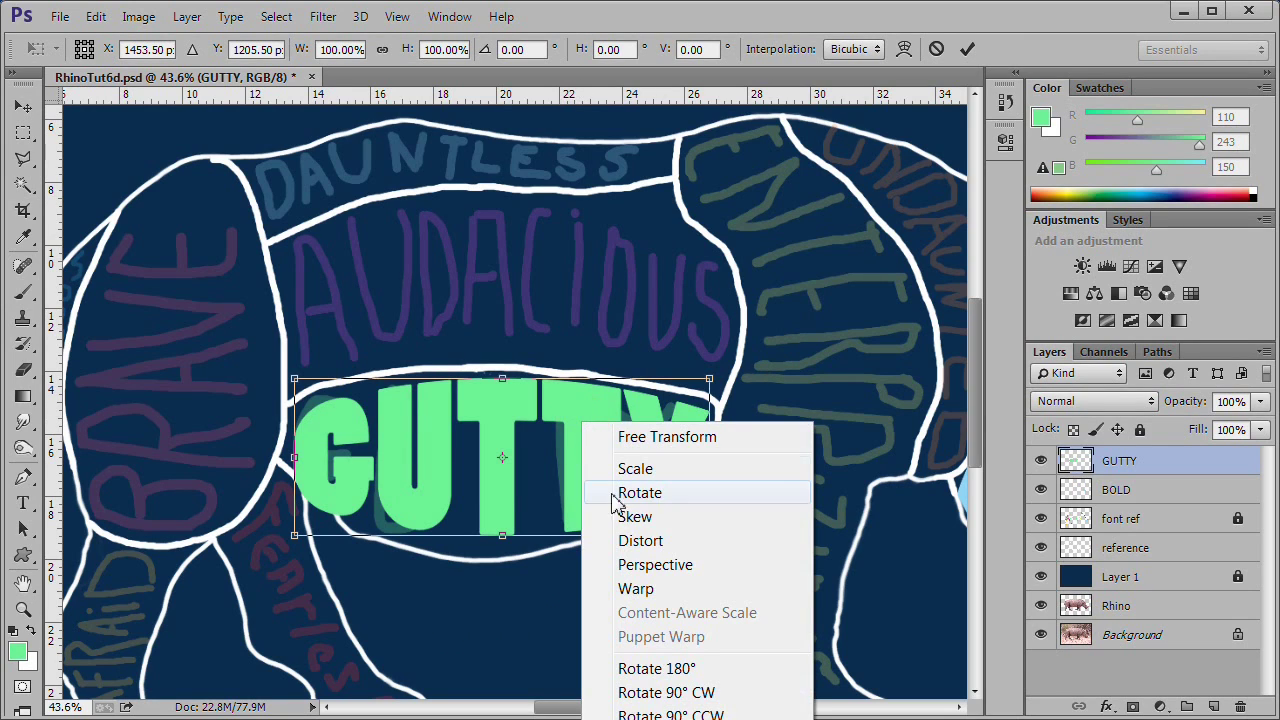
pyautogui.click(652, 590)
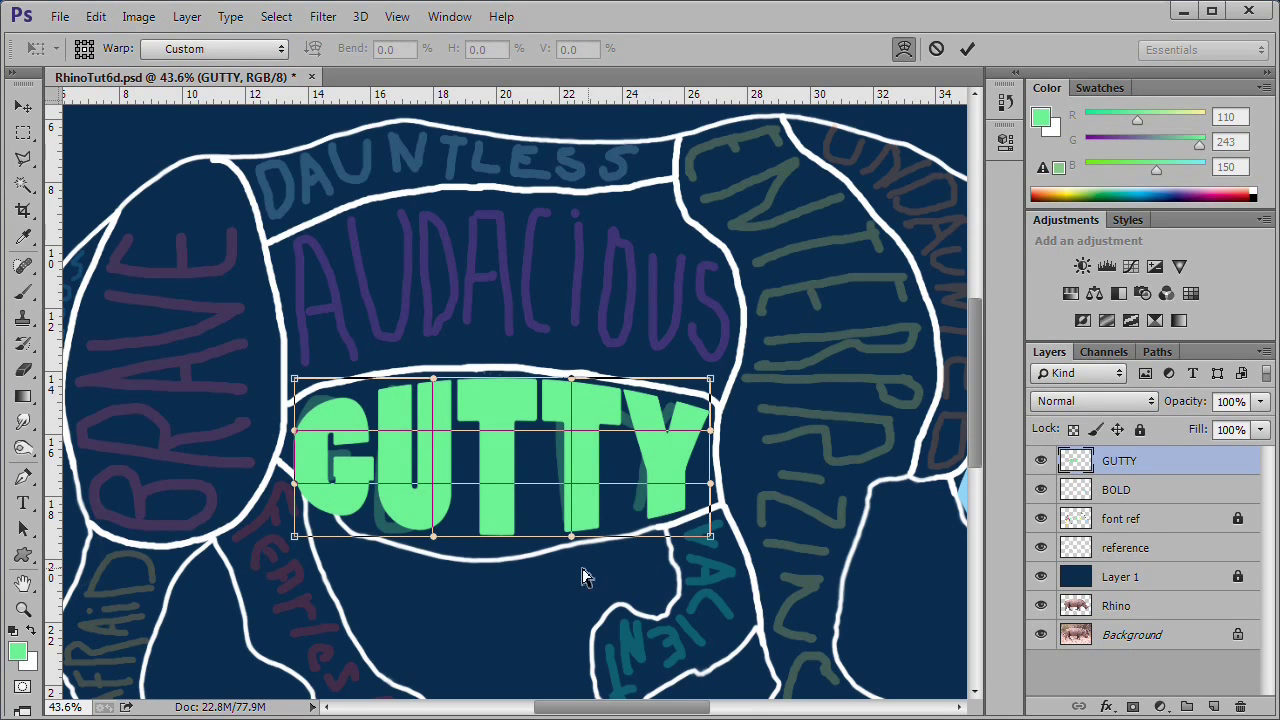
pyautogui.moveTo(294, 379); pyautogui.dragTo(277, 366)
pyautogui.moveTo(294, 539); pyautogui.dragTo(327, 537)
pyautogui.moveTo(294, 484); pyautogui.dragTo(272, 465)
pyautogui.click(434, 535)
pyautogui.moveTo(434, 535)
pyautogui.mouseDown()
pyautogui.moveTo(434, 557)
pyautogui.moveTo(362, 568)
pyautogui.moveTo(449, 591)
pyautogui.moveTo(428, 557)
pyautogui.mouseUp()
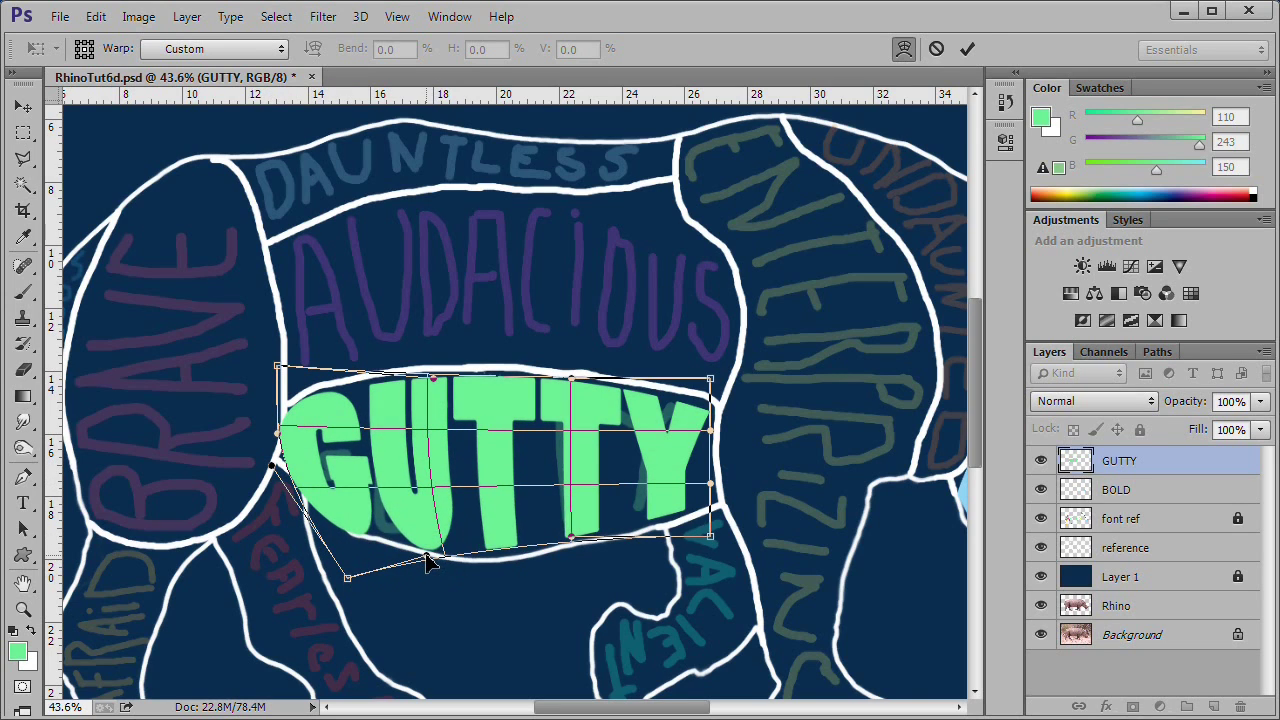
# Custom-warp the upper and lower edges and the Y end of GUTTY to fit the belly outline, and apply the warp.
pyautogui.moveTo(571, 537); pyautogui.dragTo(573, 553)
pyautogui.moveTo(433, 378); pyautogui.dragTo(433, 364)
pyautogui.moveTo(571, 378); pyautogui.dragTo(573, 367)
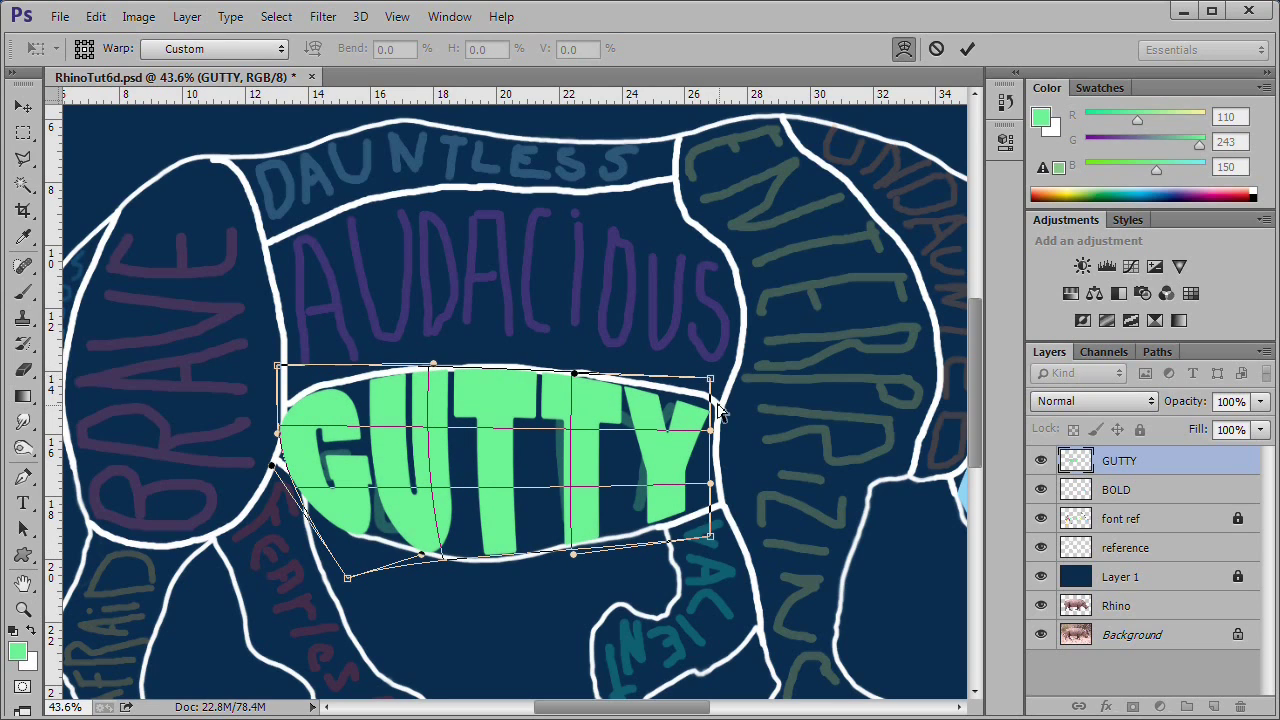
pyautogui.moveTo(709, 380); pyautogui.dragTo(735, 368)
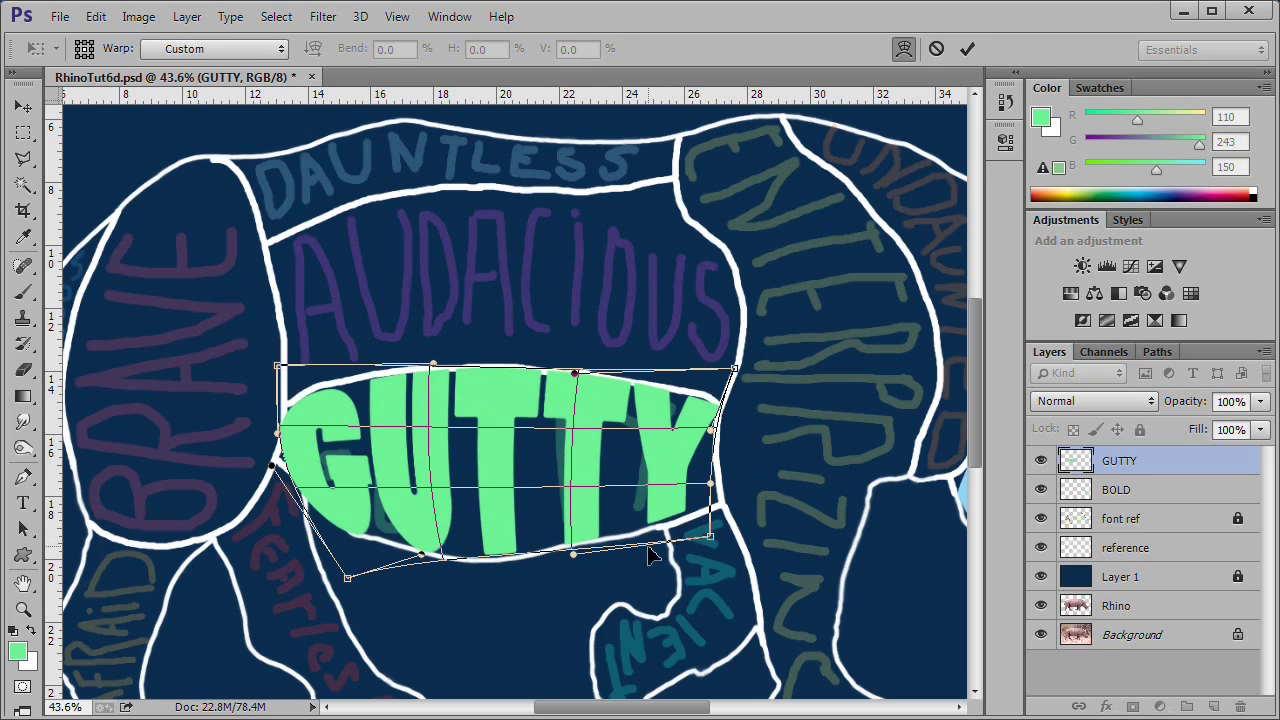
pyautogui.moveTo(688, 549); pyautogui.dragTo(722, 552)
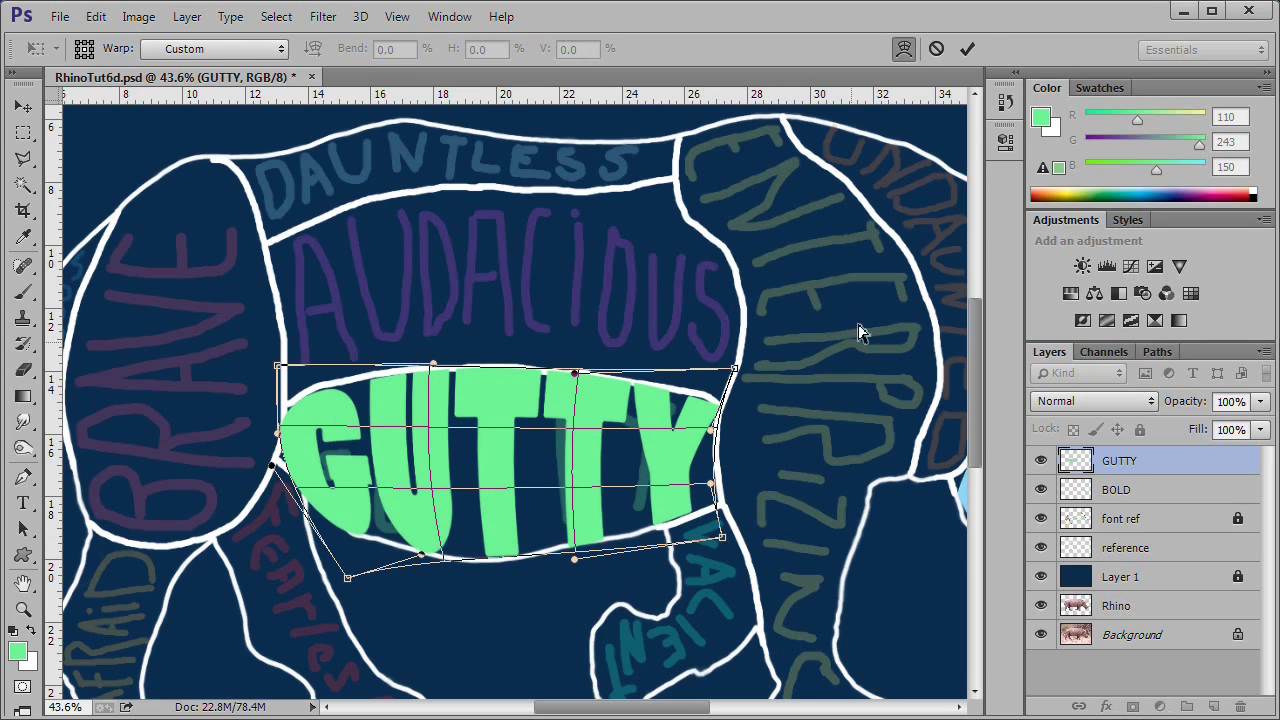
pyautogui.click(967, 48)
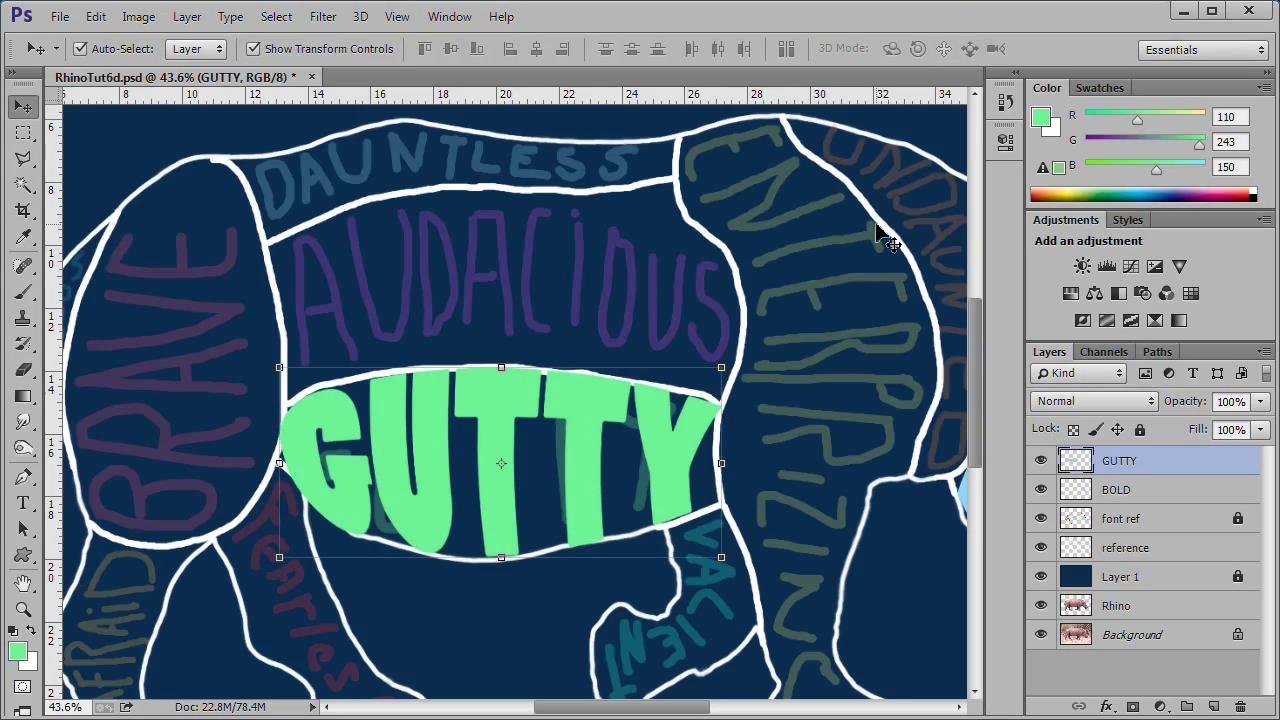
# Convert all the word layers, from BOLD down to BRAVE, into a single Smart Object.
pyautogui.hotkey('ctrl', '0')
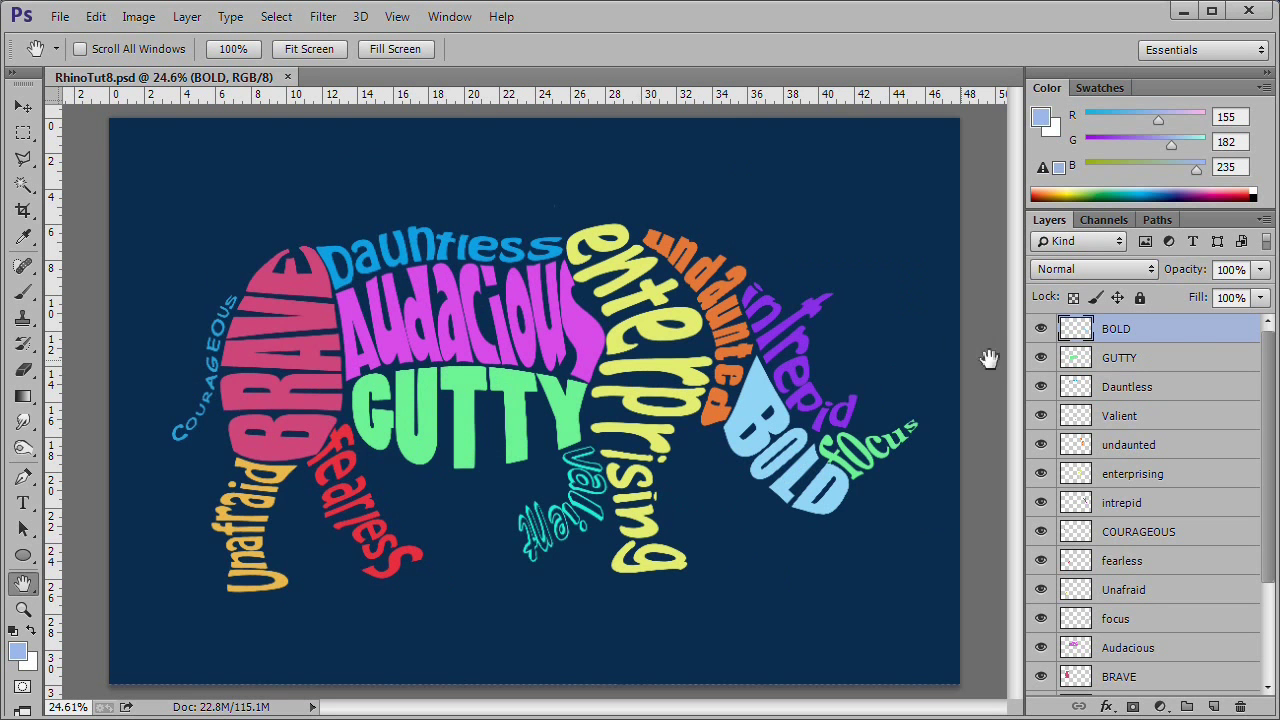
pyautogui.click(1170, 338)
pyautogui.moveTo(1267, 345); pyautogui.dragTo(1275, 462)
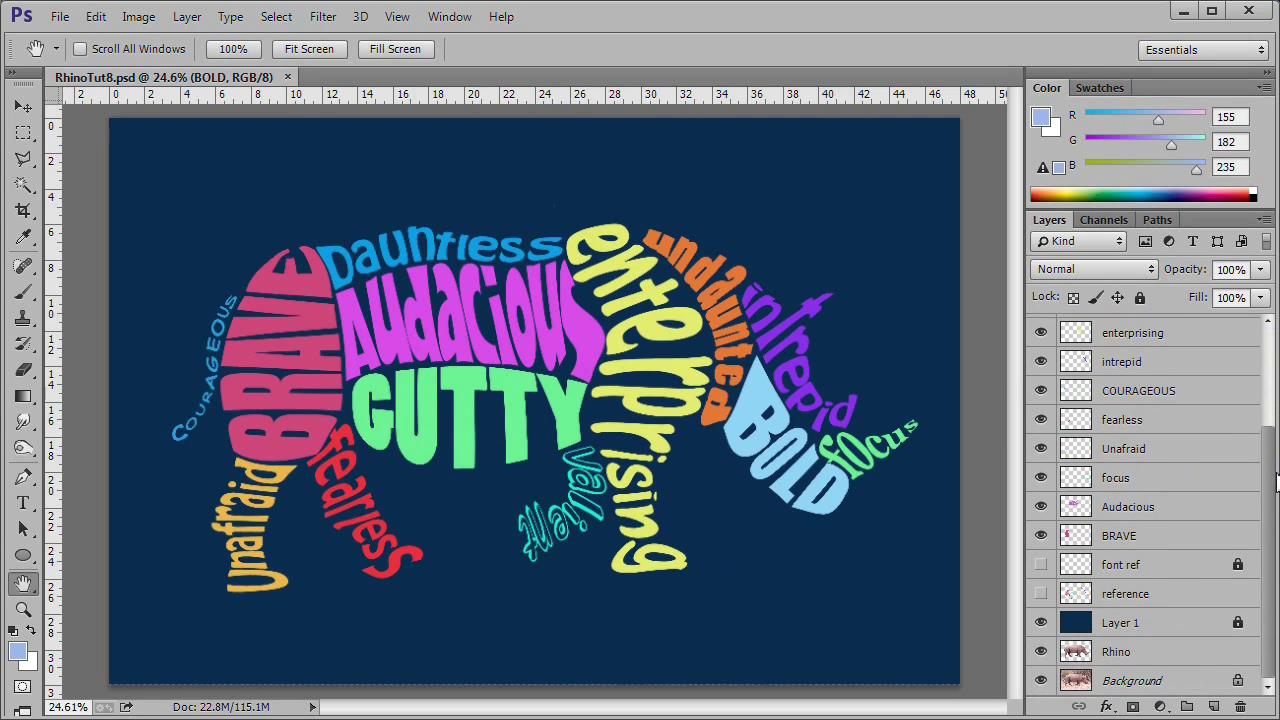
pyautogui.keyDown('shift'); pyautogui.click(1158, 540); pyautogui.keyUp('shift')
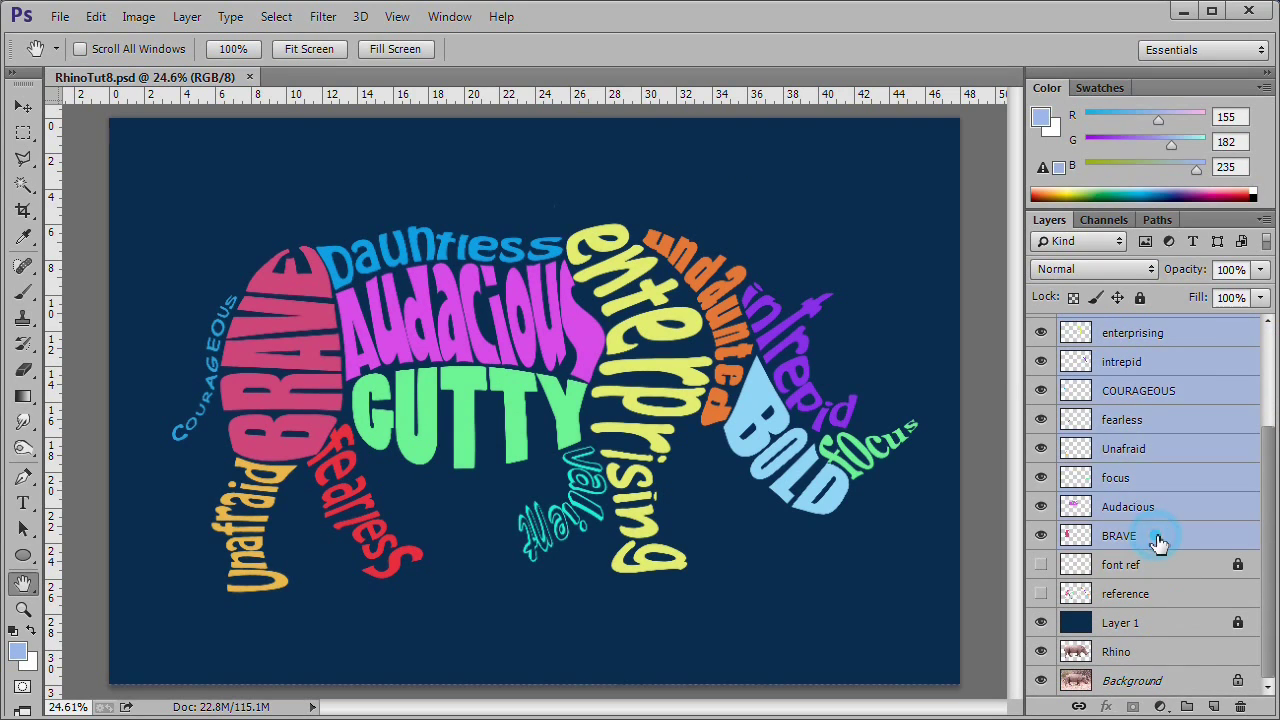
pyautogui.rightClick(1150, 464)
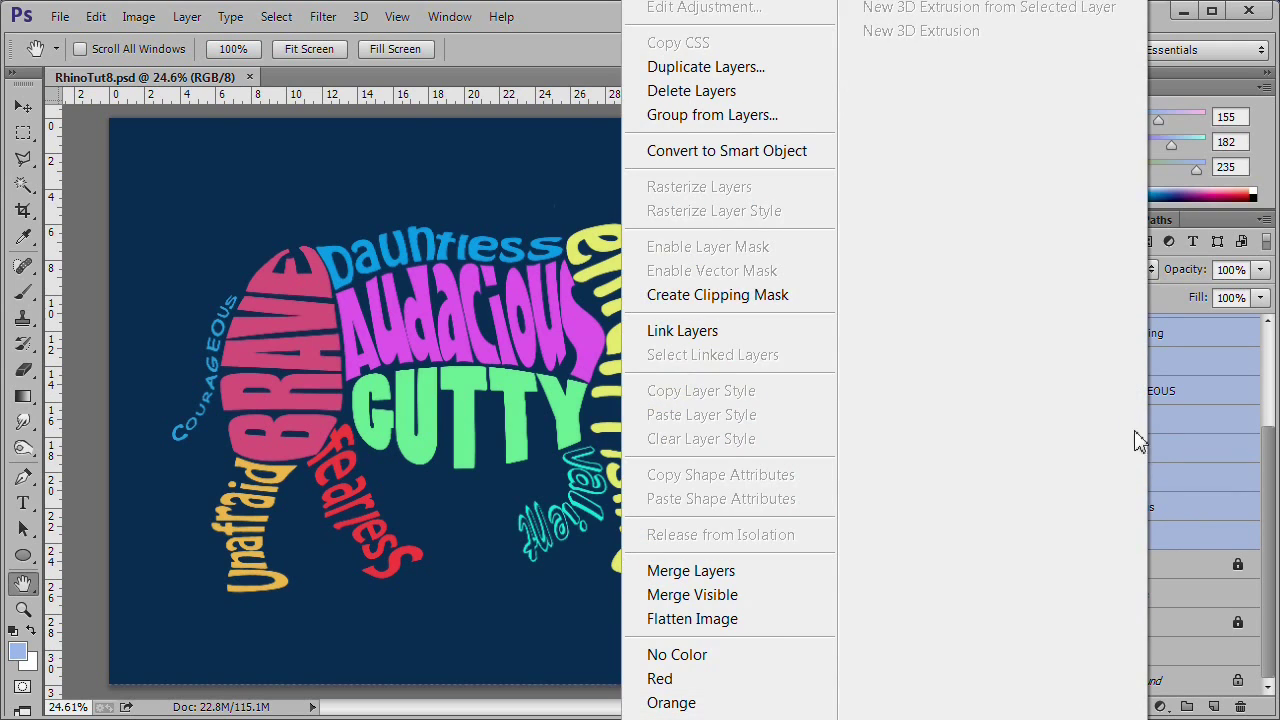
pyautogui.click(780, 153)
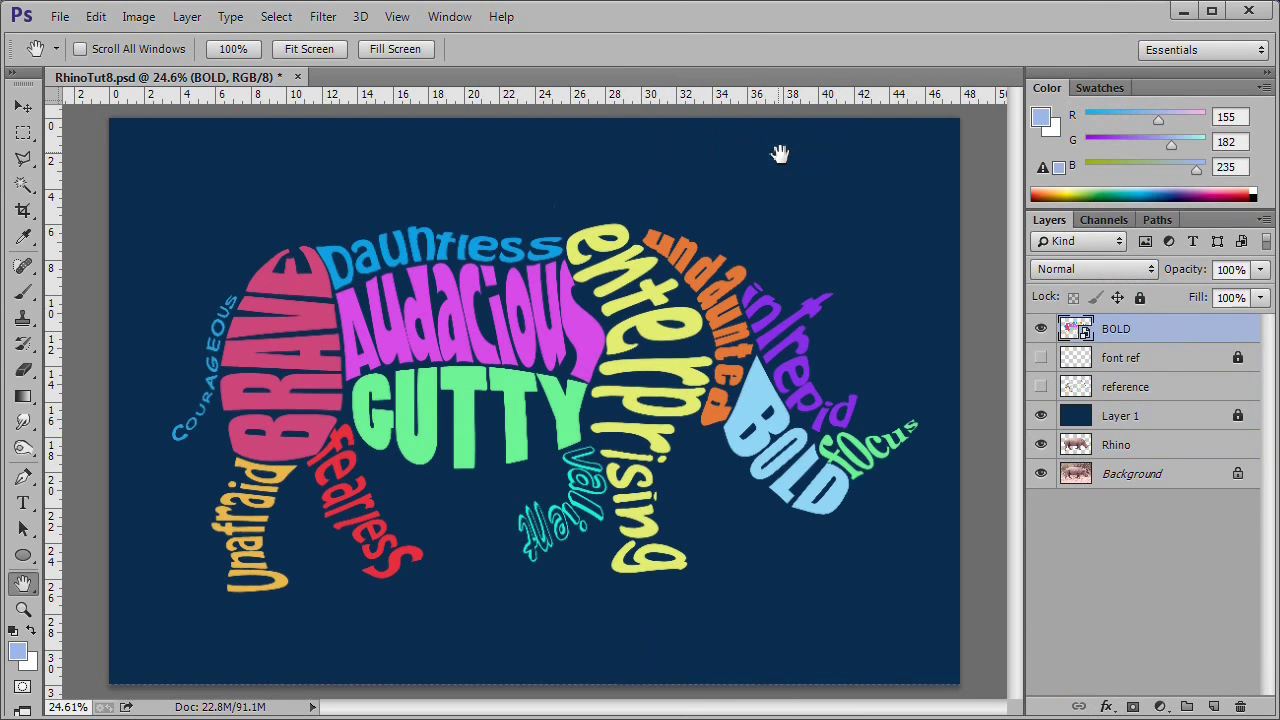
# Rename the combined word Smart Object layer as Rhino.
pyautogui.doubleClick(1115, 330)
pyautogui.write('Rhino')
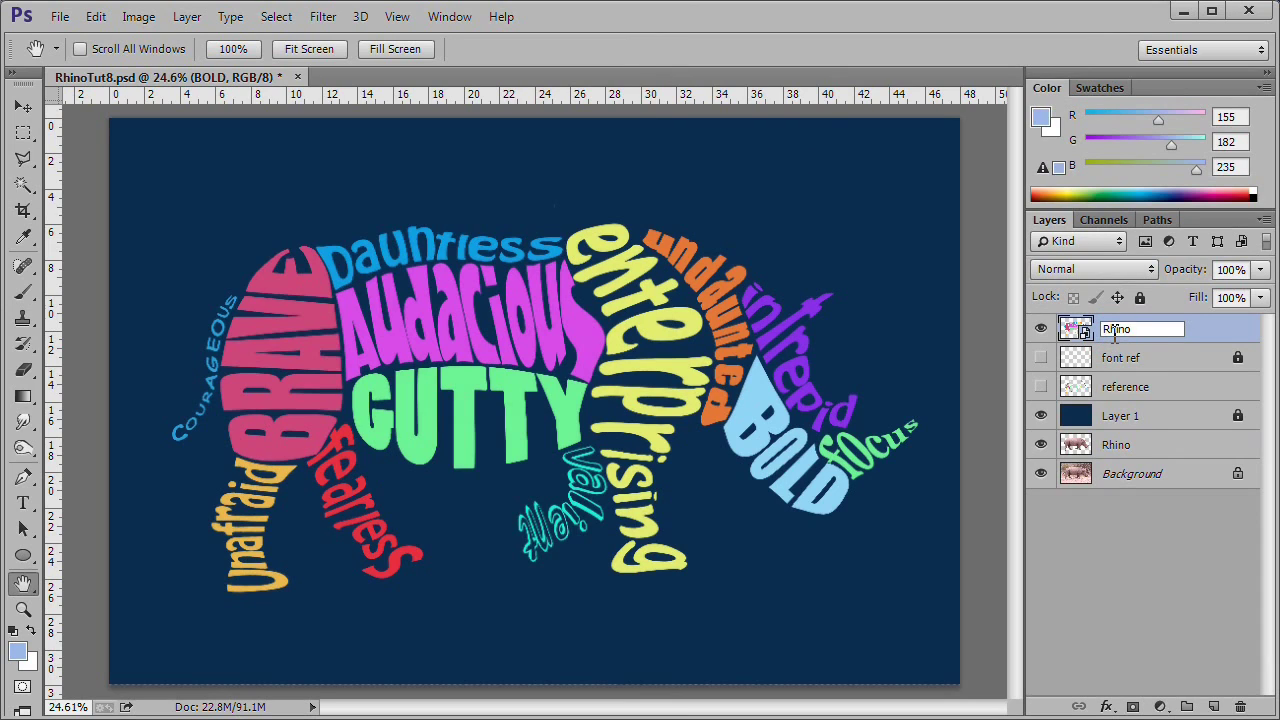
pyautogui.press('Return')
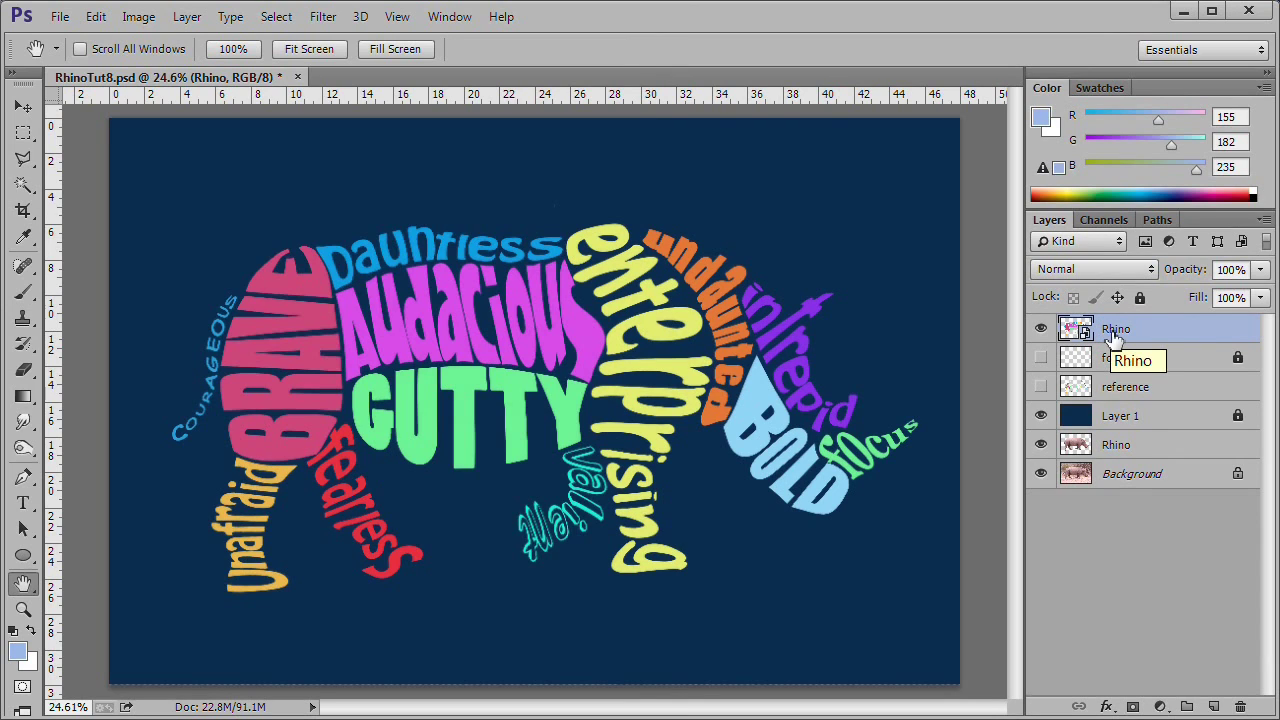
# Unlock Layer 1 and font ref, and delete the font ref, reference, Rhino photo cutout and Background layers.
pyautogui.click(1158, 422)
pyautogui.click(1238, 416)
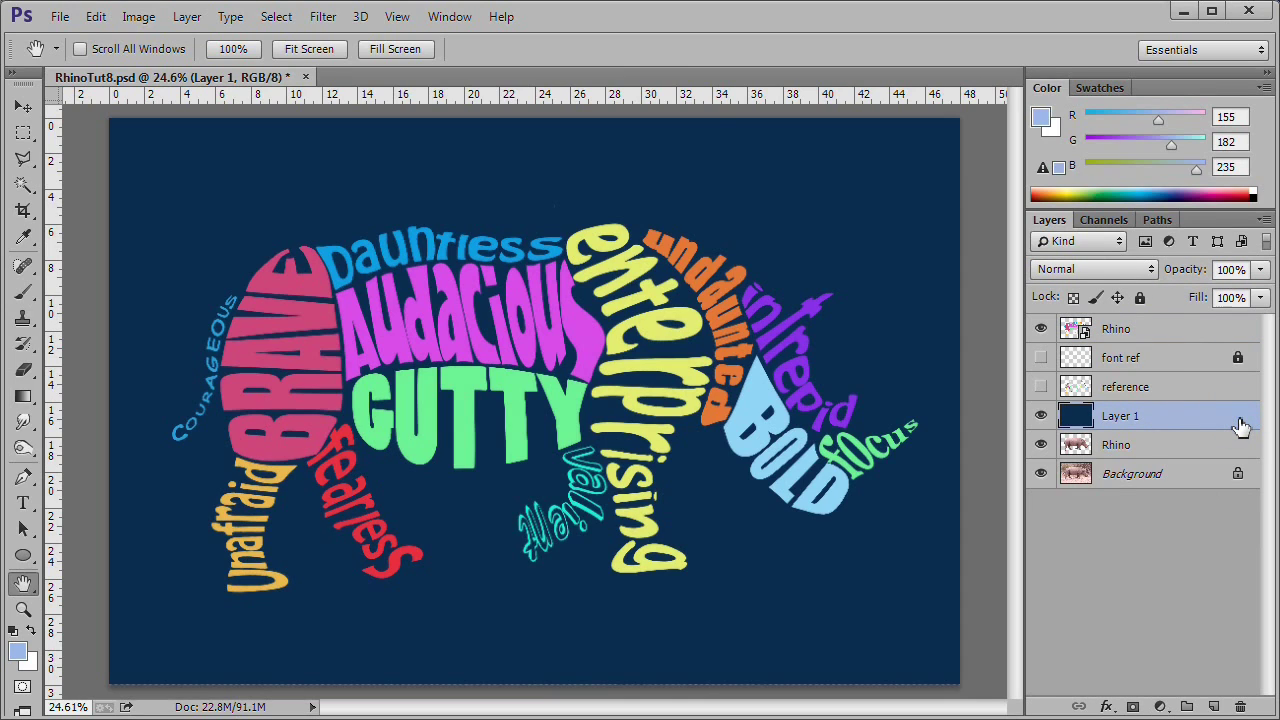
pyautogui.click(1234, 362)
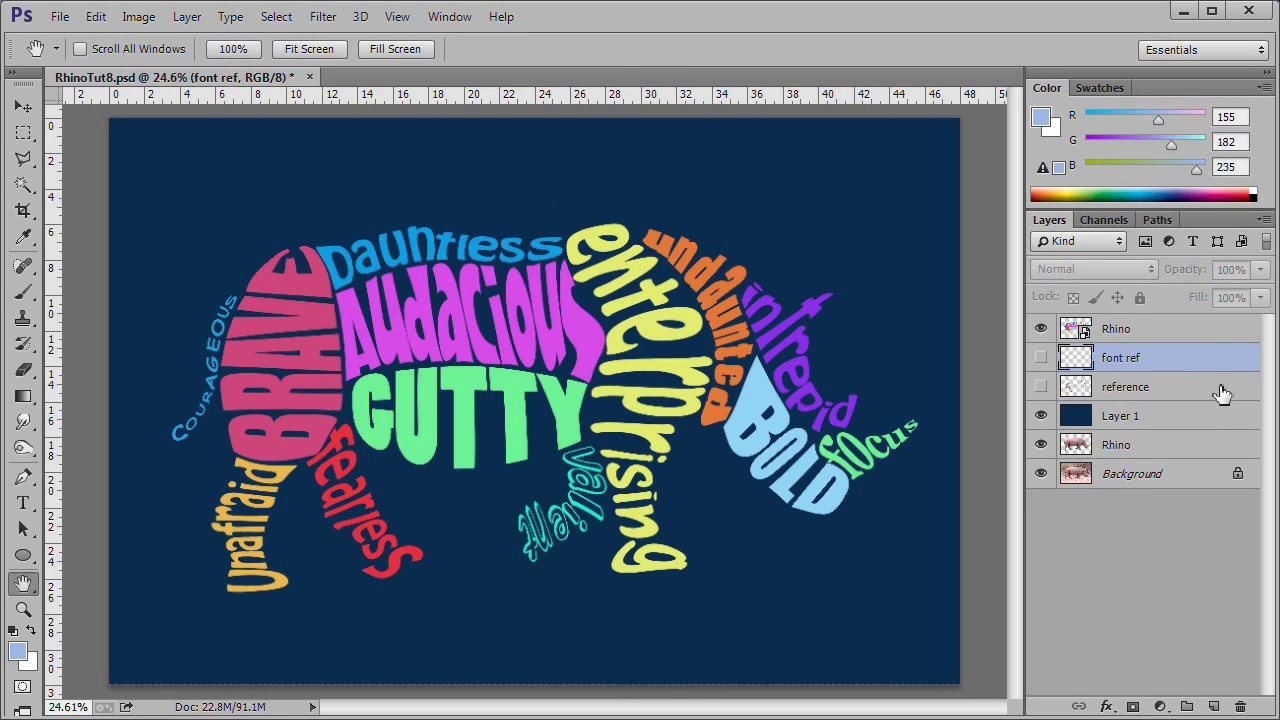
pyautogui.keyDown('ctrl'); pyautogui.click(1222, 390); pyautogui.keyUp('ctrl')
pyautogui.keyDown('ctrl'); pyautogui.click(1200, 446); pyautogui.keyUp('ctrl')
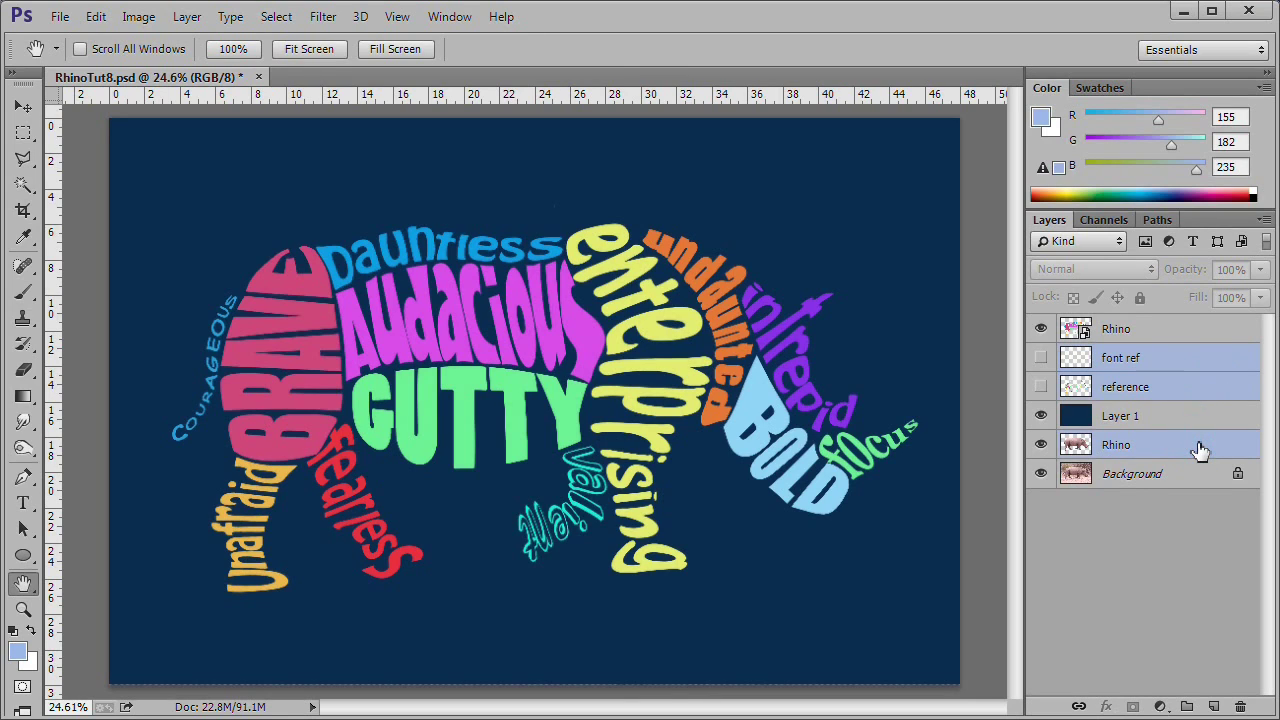
pyautogui.keyDown('ctrl'); pyautogui.click(1210, 476); pyautogui.keyUp('ctrl')
pyautogui.press('Delete')
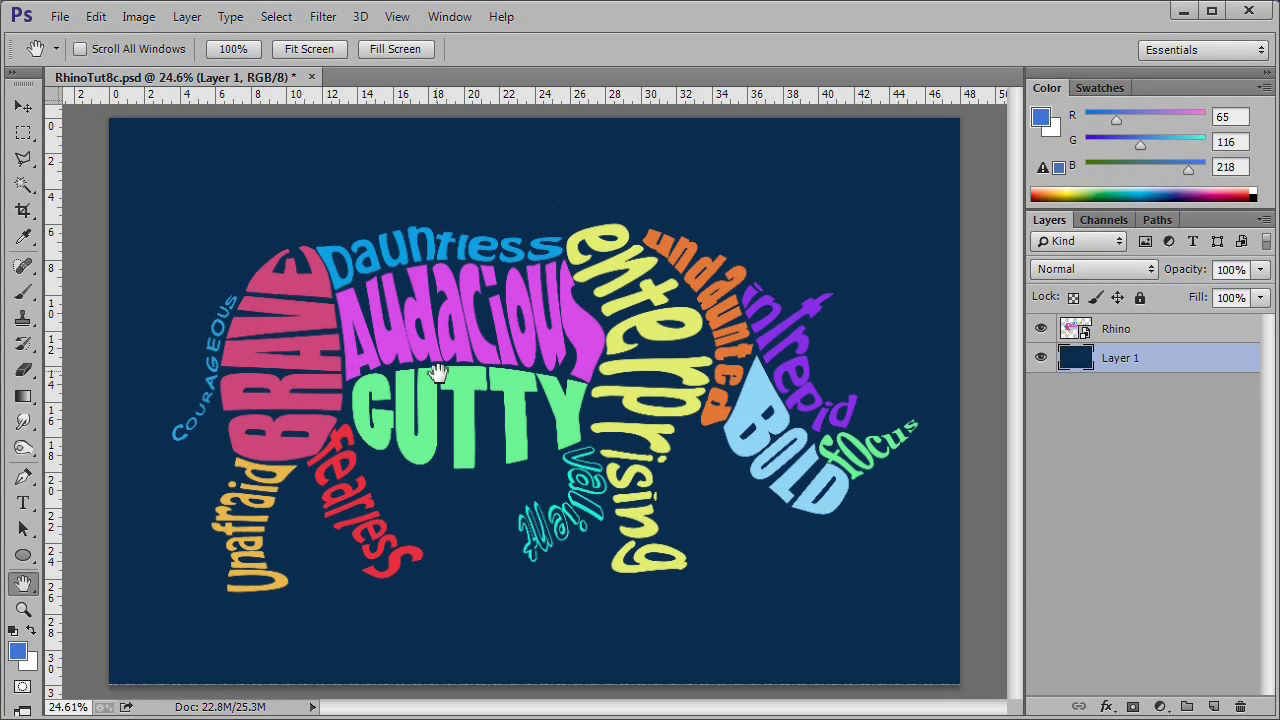
# Place the AfricaBG image as an embedded object directly above Layer 1, keeping its default size.
pyautogui.click(1188, 362)
pyautogui.click(60, 17)
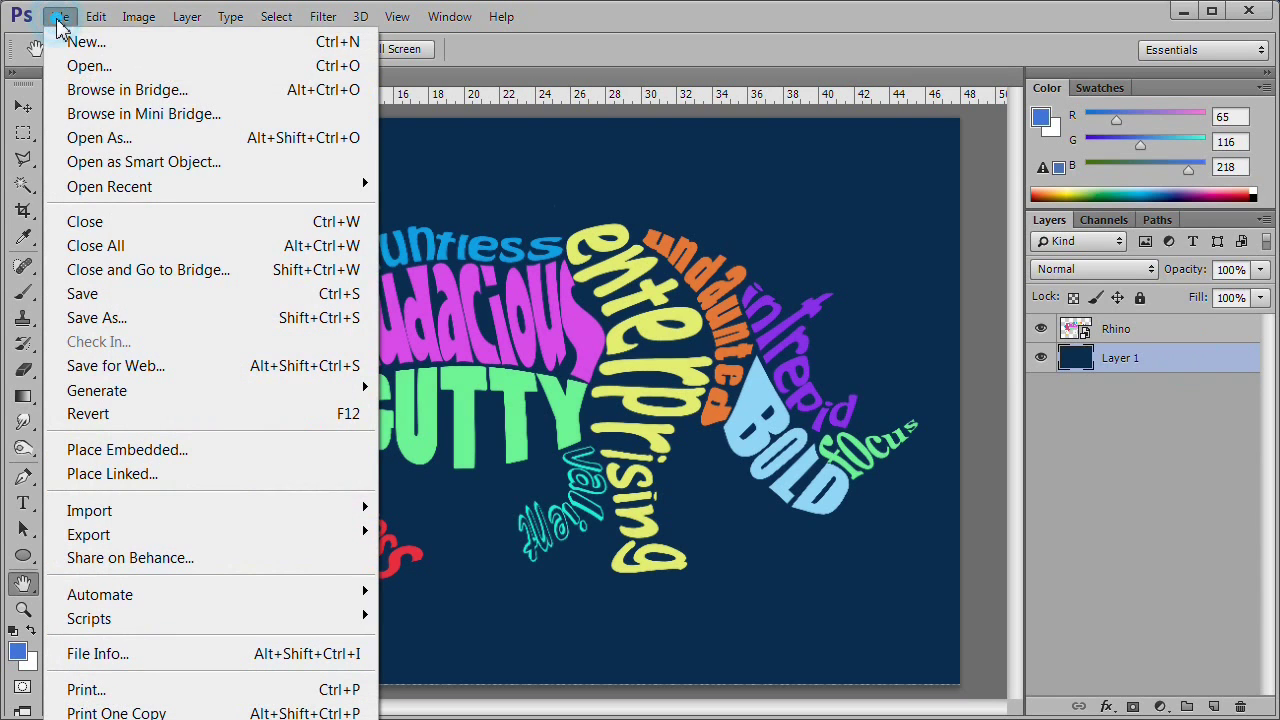
pyautogui.click(140, 452)
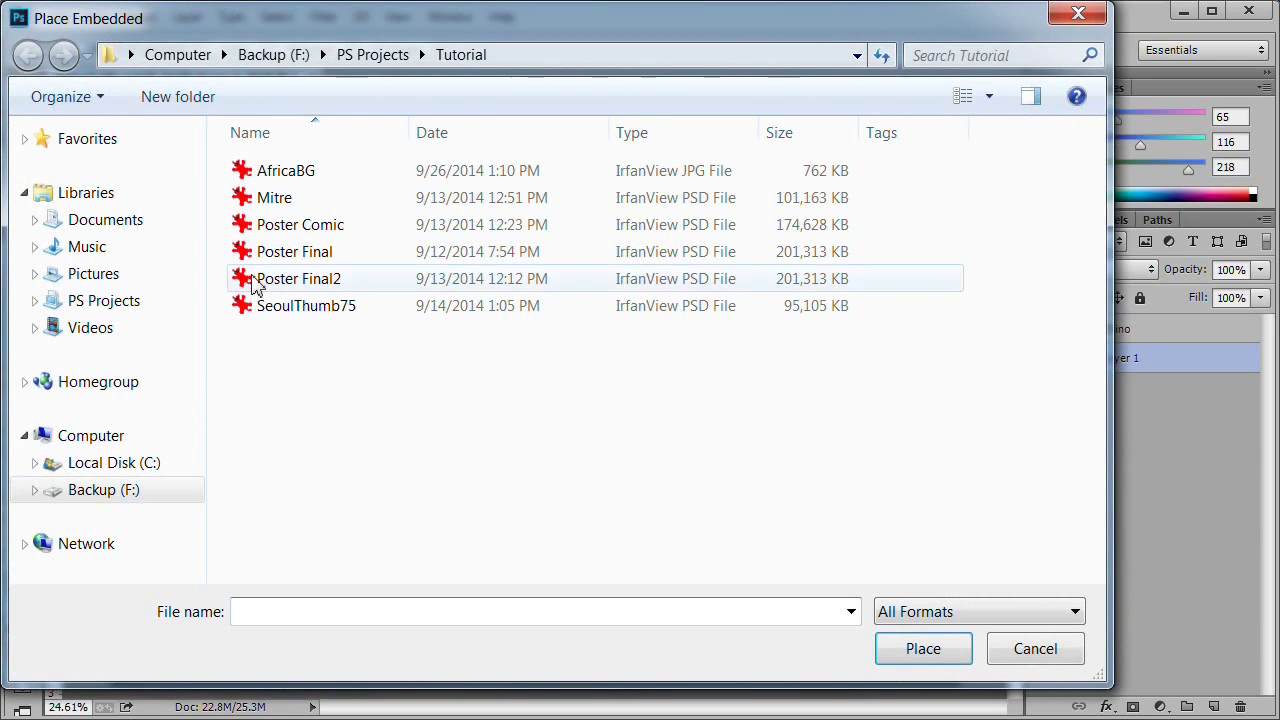
pyautogui.click(296, 173)
pyautogui.click(926, 648)
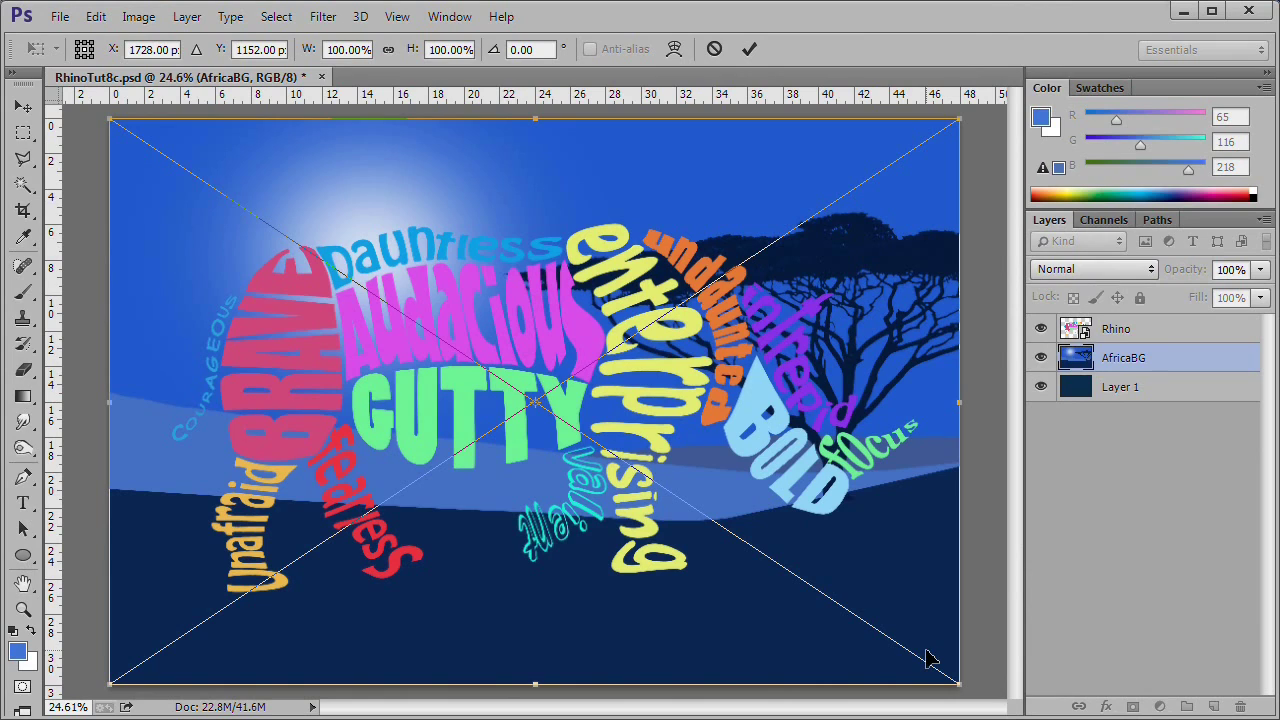
pyautogui.click(749, 49)
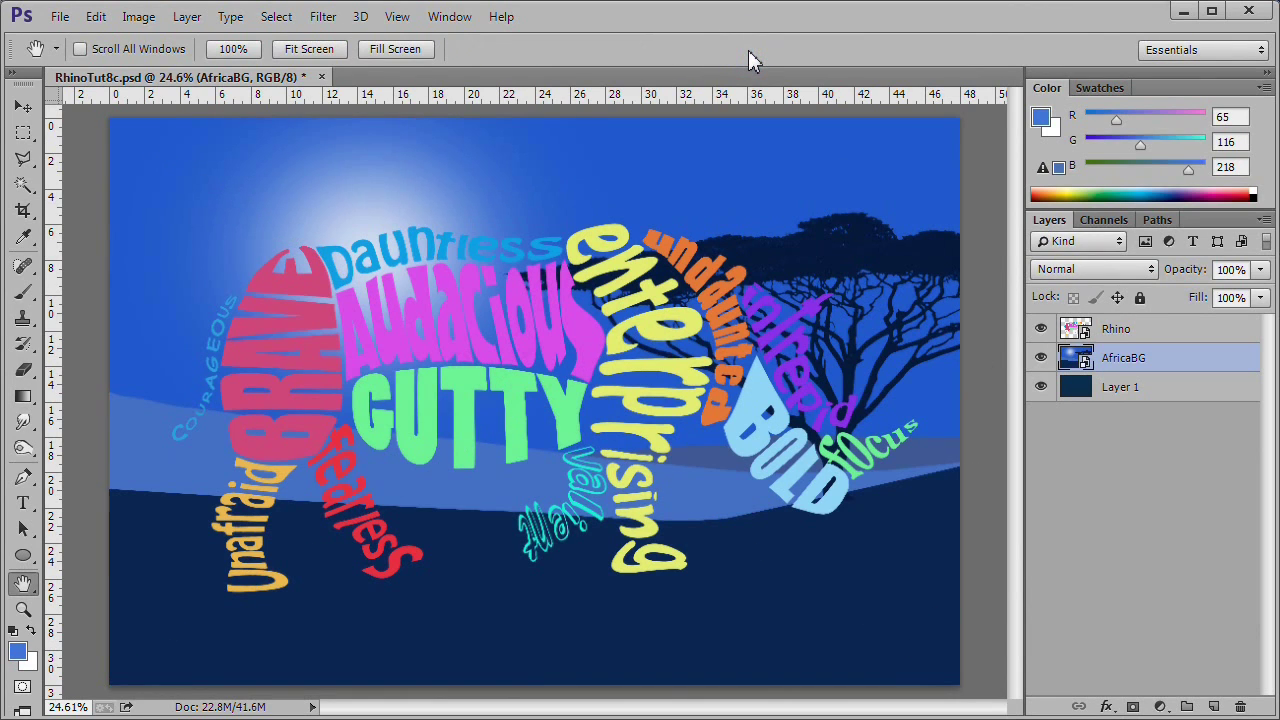
# Rasterize the Rhino Smart Object layer.
pyautogui.click(1165, 330)
pyautogui.rightClick(1165, 330)
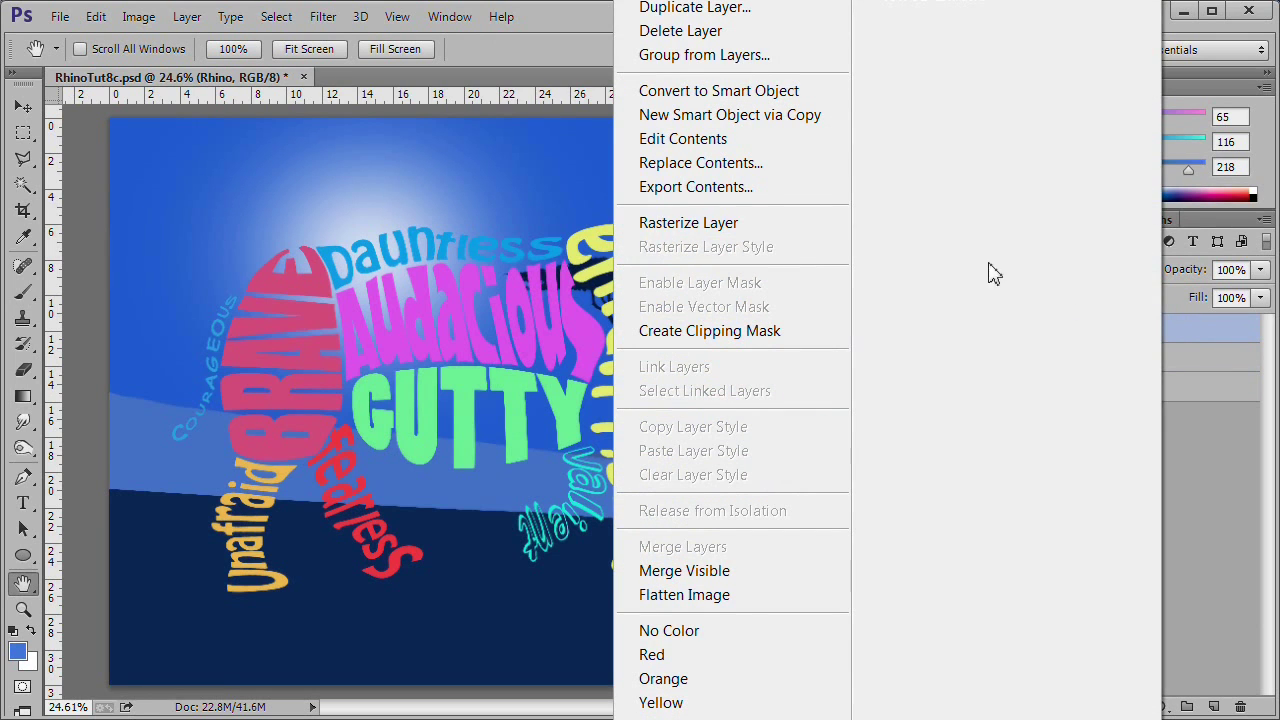
pyautogui.click(824, 222)
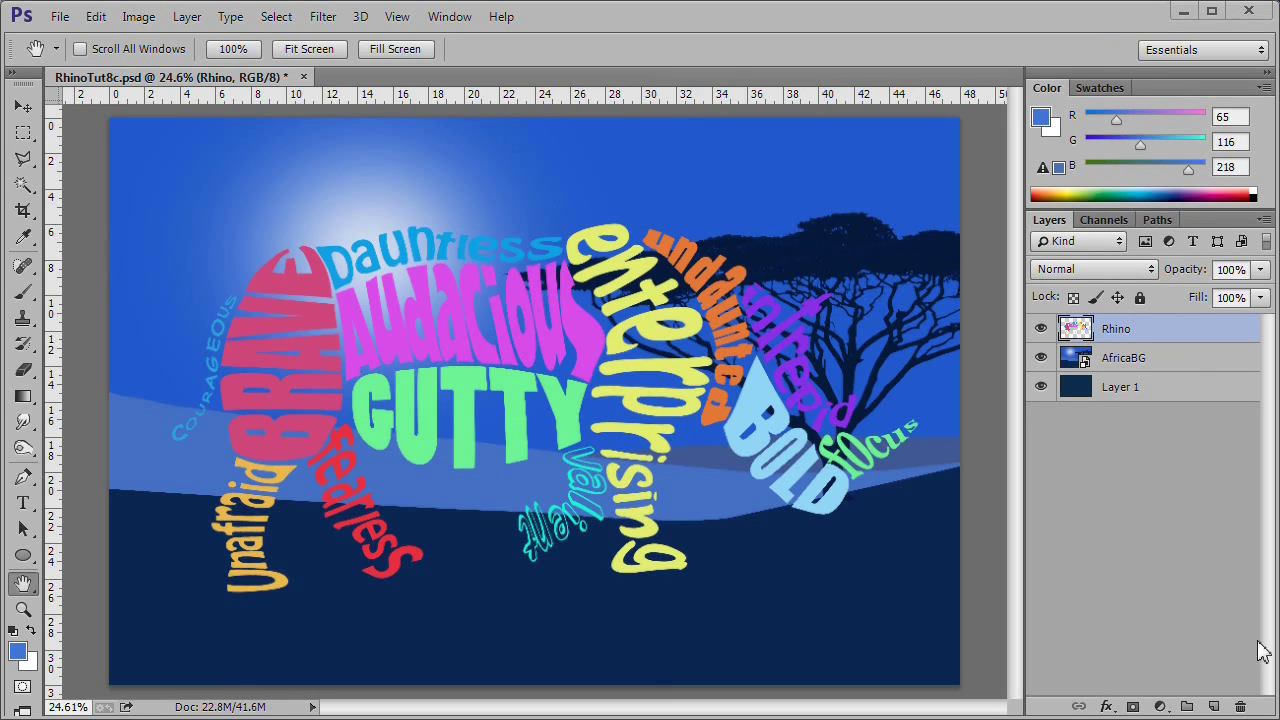
# Add a dark blue 13 px outside Stroke with Normal blend mode and 95% opacity to the Rhino layer.
pyautogui.click(1107, 706)
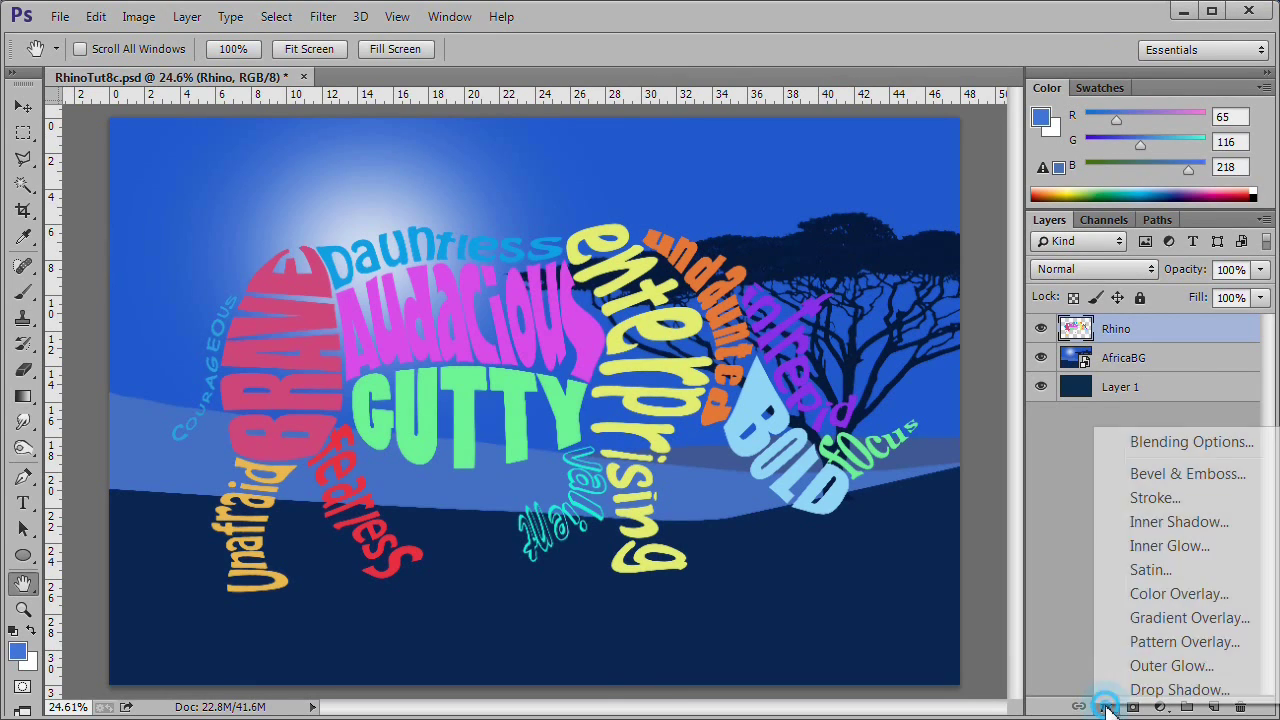
pyautogui.click(1178, 499)
pyautogui.moveTo(1258, 306); pyautogui.dragTo(823, 149)
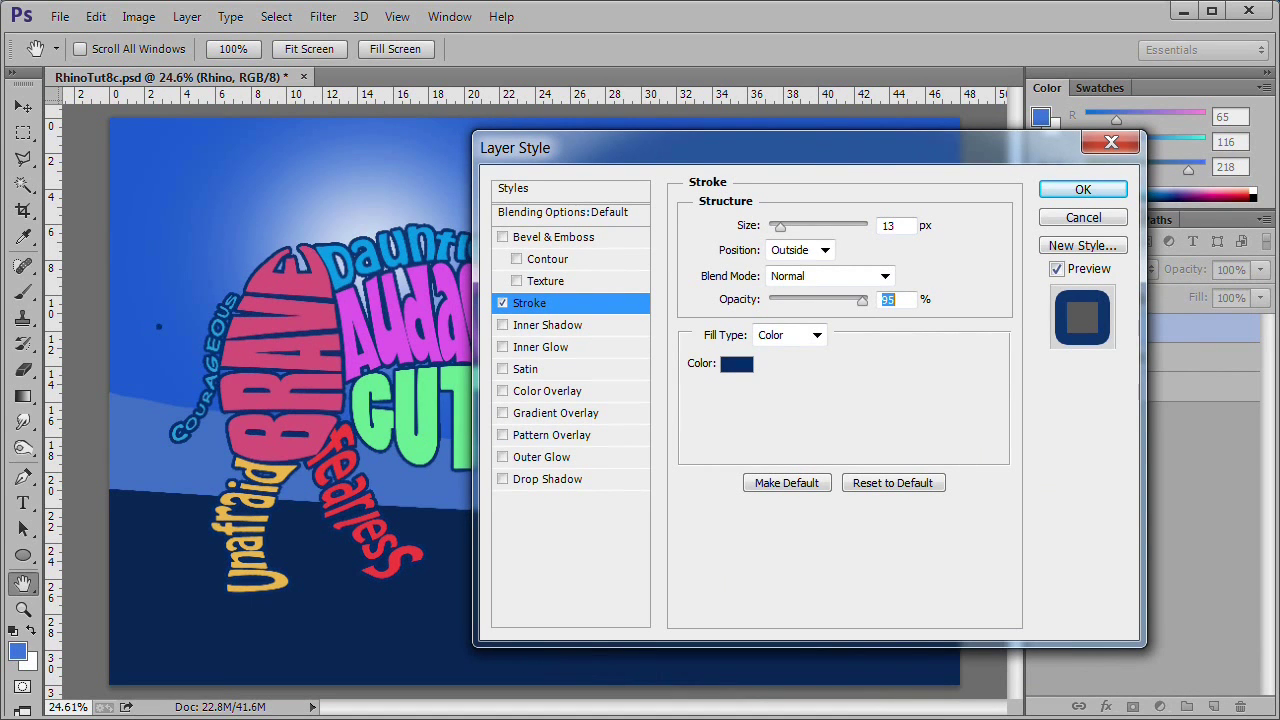
pyautogui.click(1105, 189)
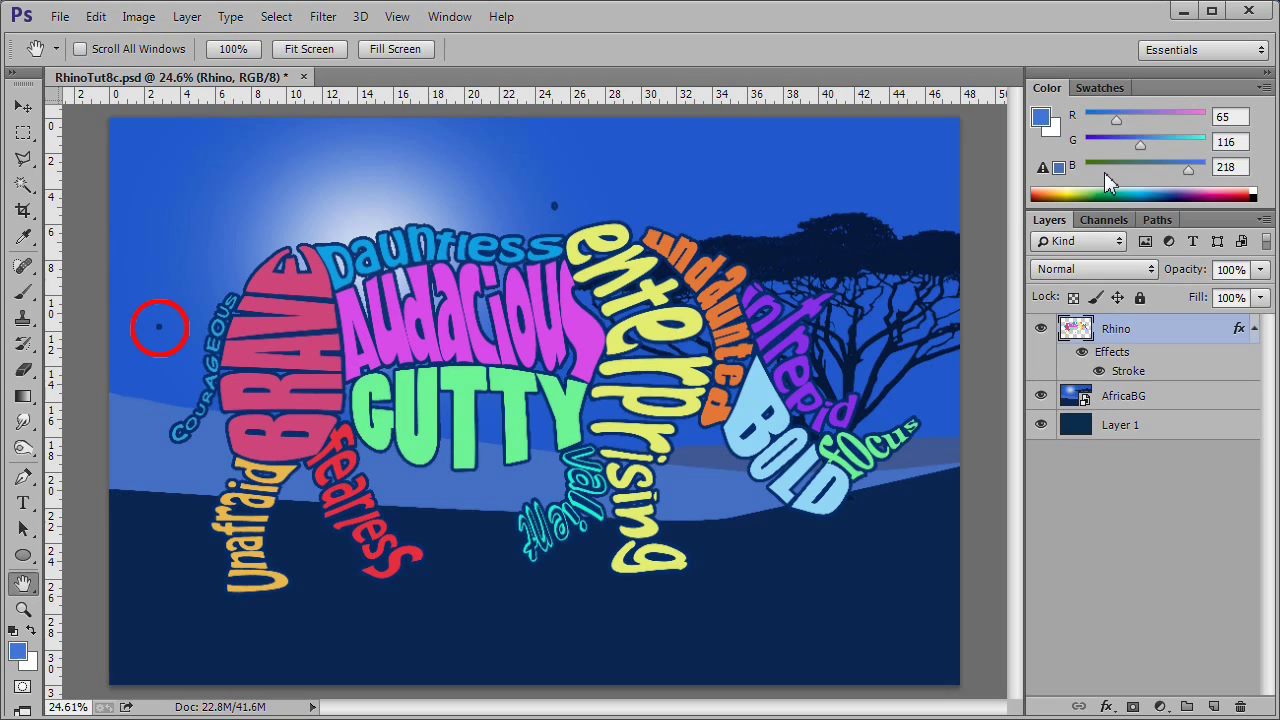
# Erase the stray outlined dots near COURAGEOUS and above the rhino's back with the Eraser at size 30.
pyautogui.click(26, 372)
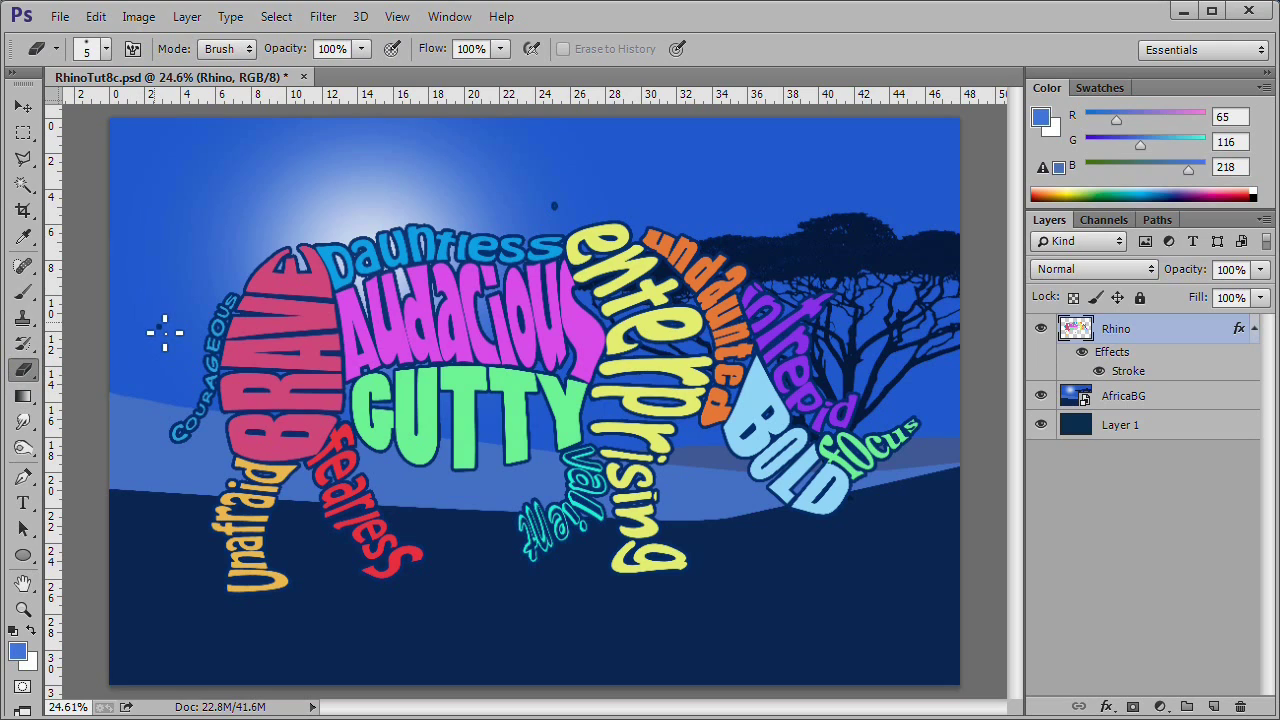
pyautogui.press(']')
pyautogui.press(']')
pyautogui.press(']')
pyautogui.press(']')
pyautogui.press(']')
pyautogui.press(']')
pyautogui.press(']')
pyautogui.press(']')
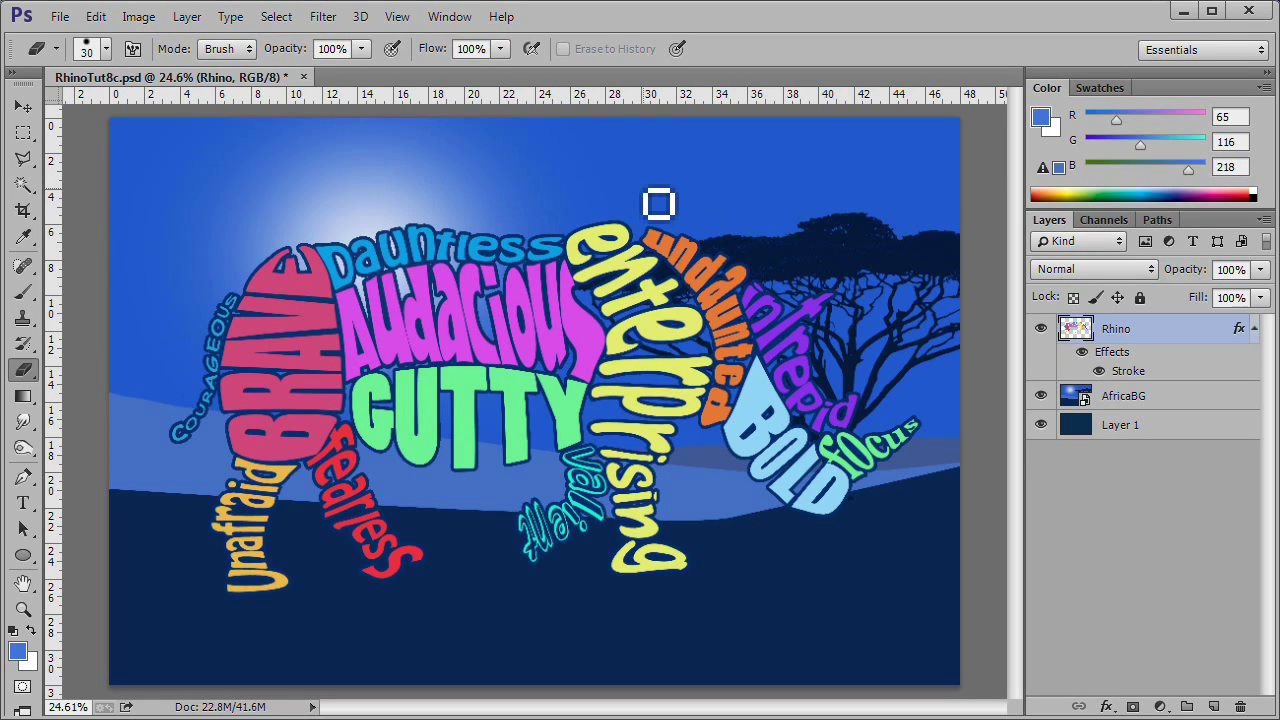
# Scale the Rhino layer to about 81.4% and position it on the dark ground beside the tree.
pyautogui.click(1119, 604)
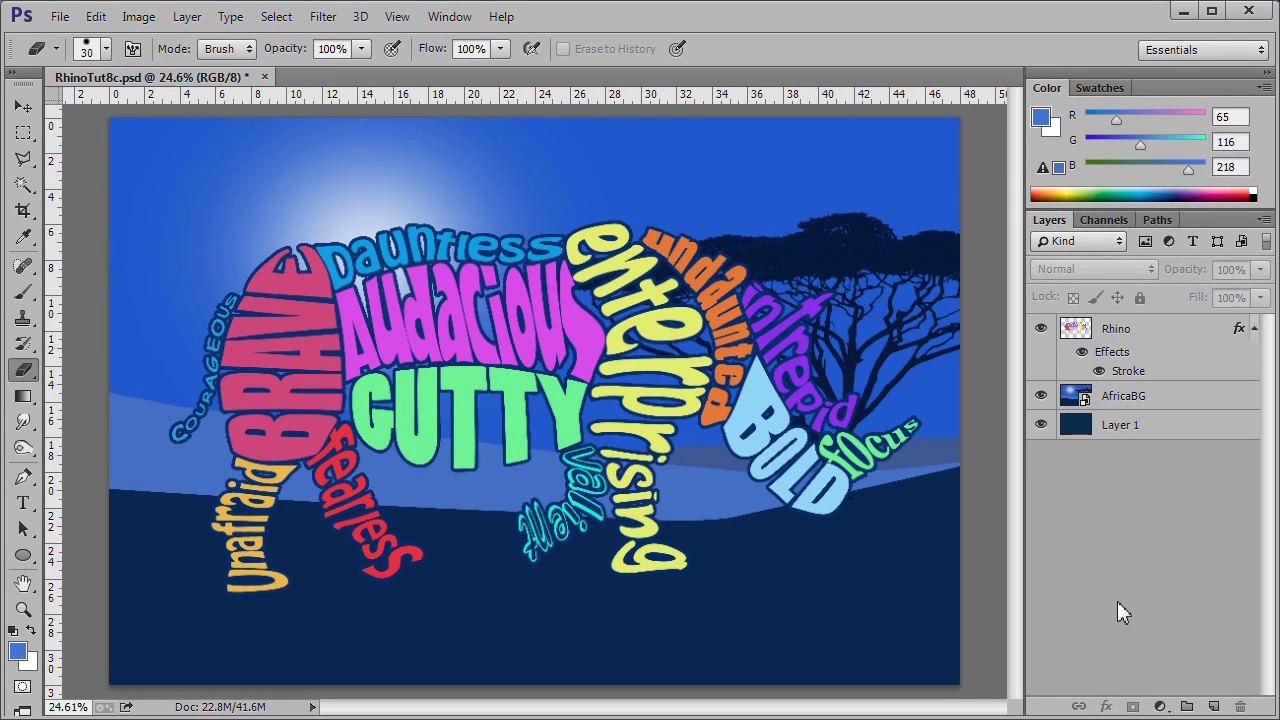
pyautogui.click(1165, 333)
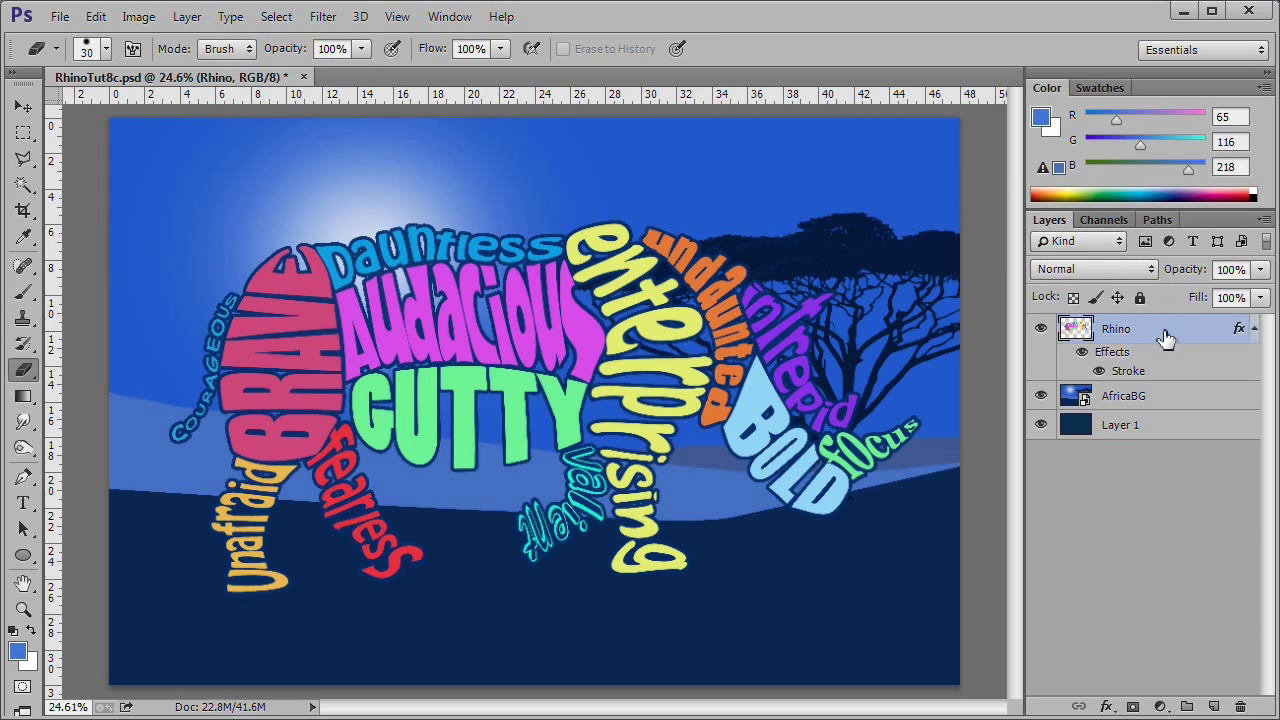
pyautogui.hotkey('ctrl', 't')
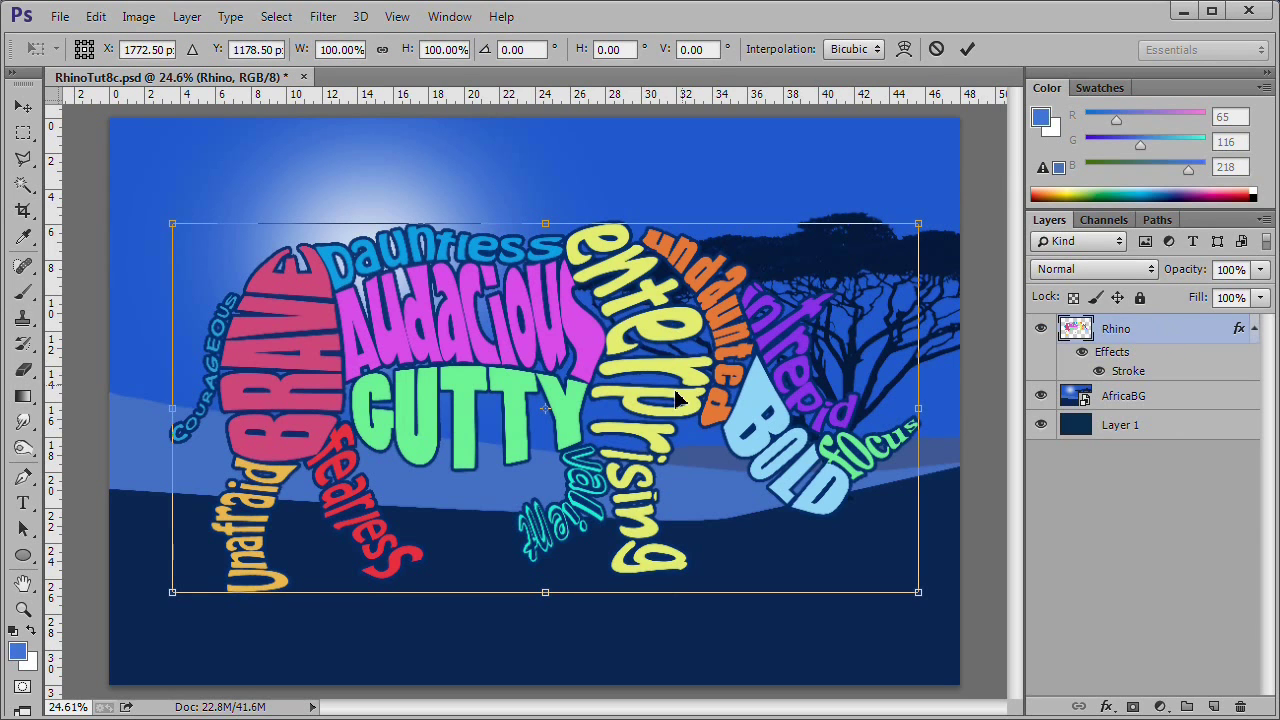
pyautogui.moveTo(675, 385); pyautogui.dragTo(664, 469)
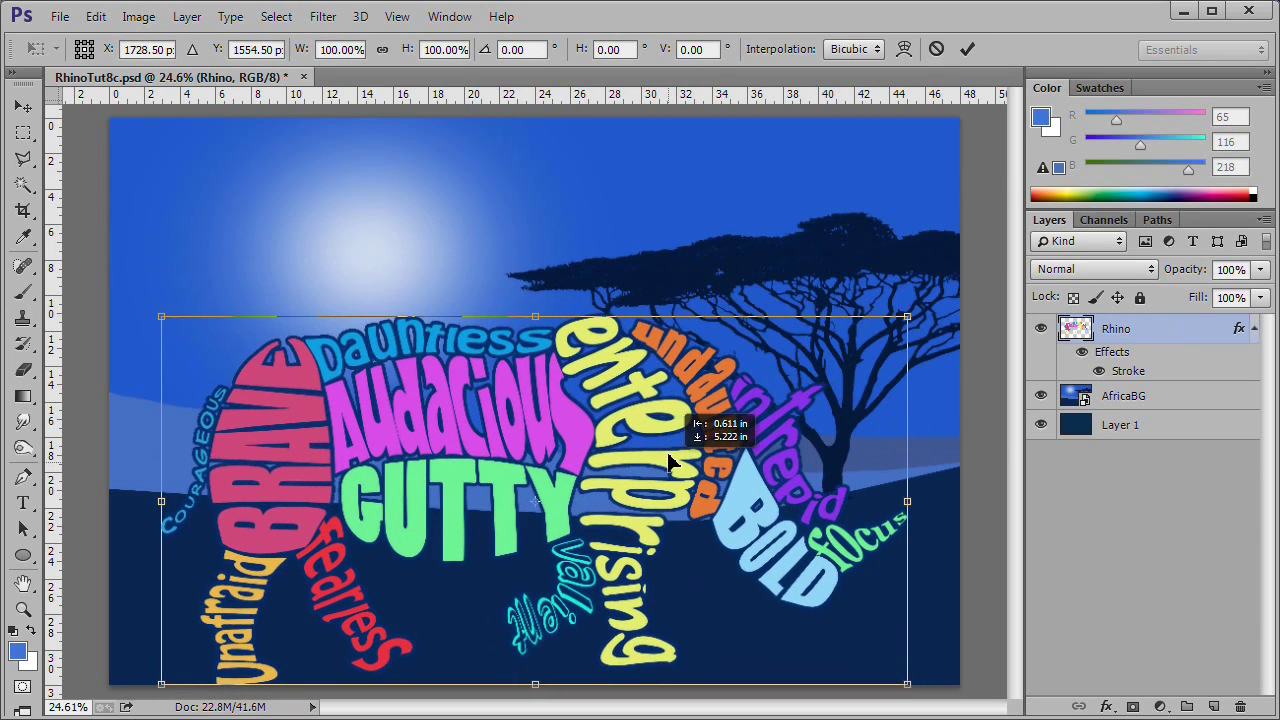
pyautogui.moveTo(907, 308); pyautogui.dragTo(837, 341)
pyautogui.moveTo(574, 437); pyautogui.dragTo(552, 455)
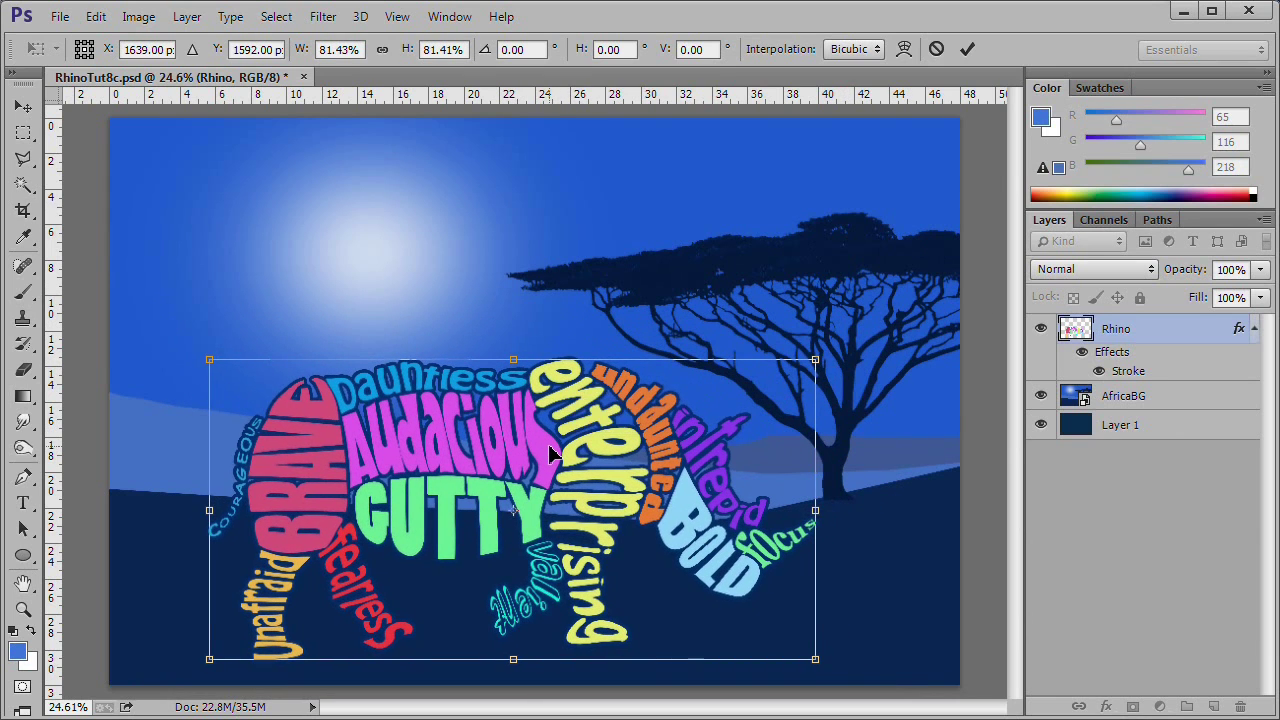
pyautogui.click(967, 49)
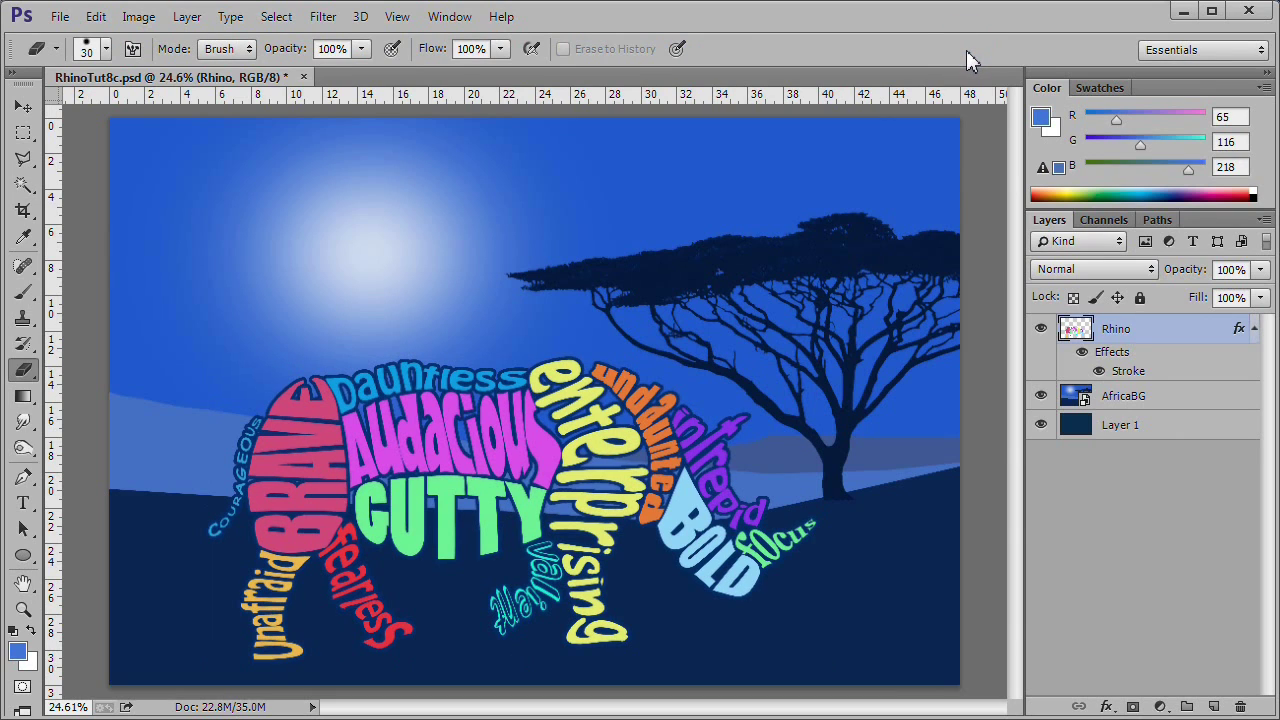